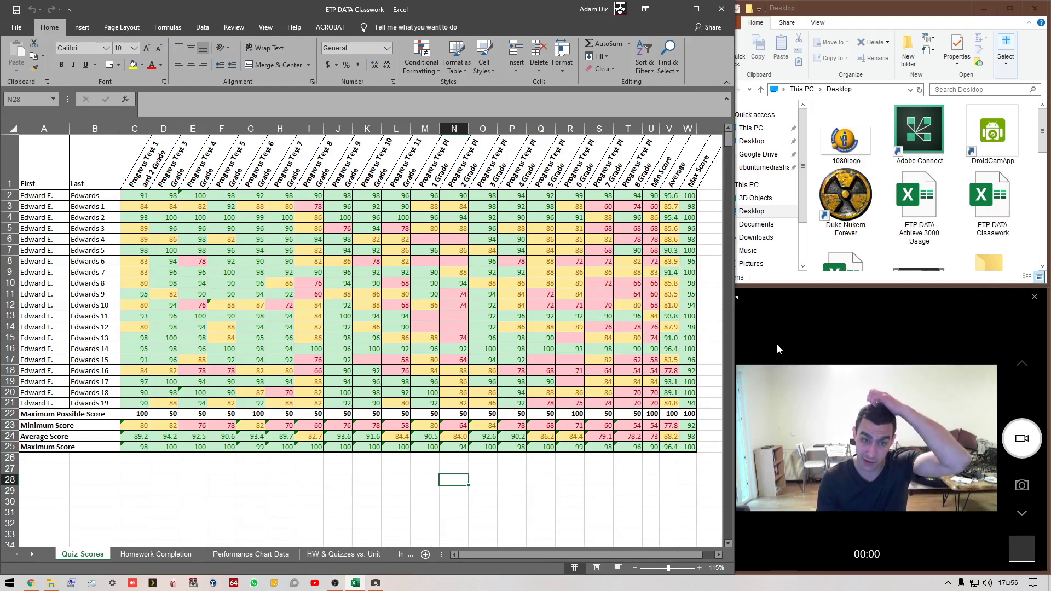
Clear the conditional formatting rules from the score and summary cells C2:W25 on the Quiz Scores sheet.
left_click_drag(691, 446, 136, 197)
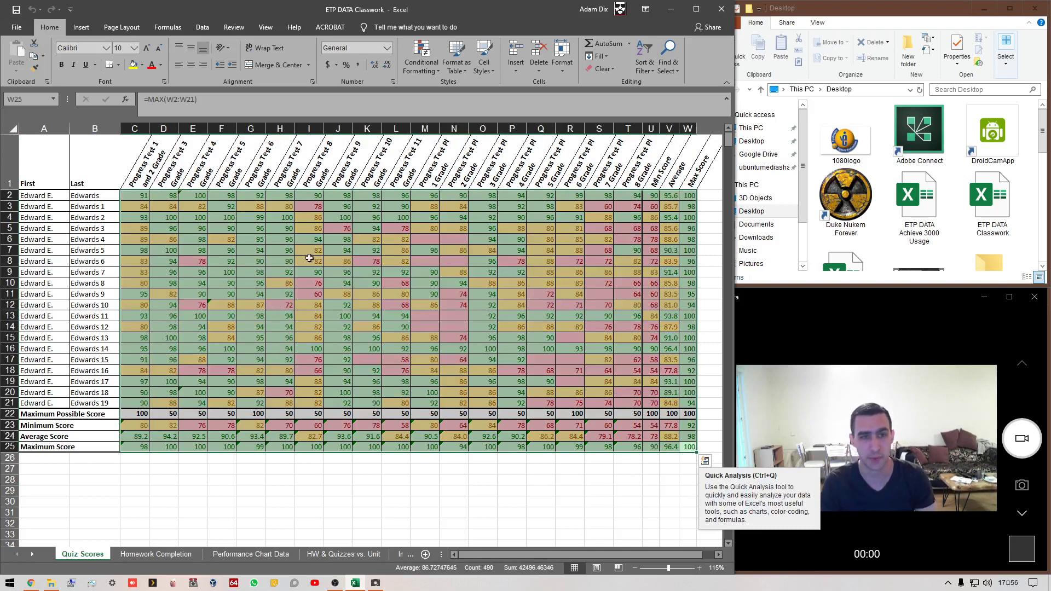
left_click(429, 64)
mouse_move(432, 218)
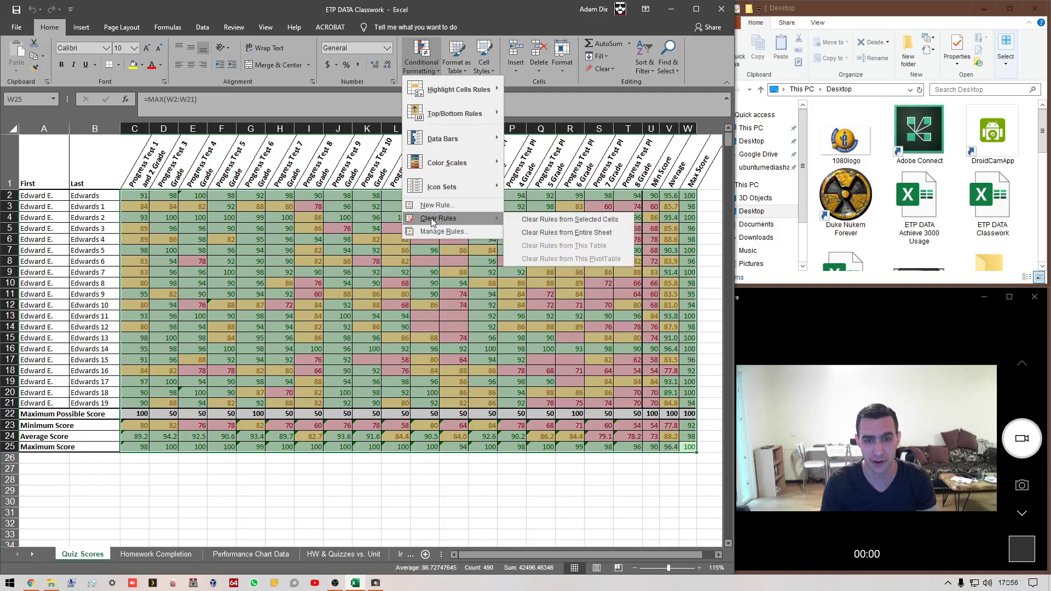
left_click(555, 226)
left_click(400, 498)
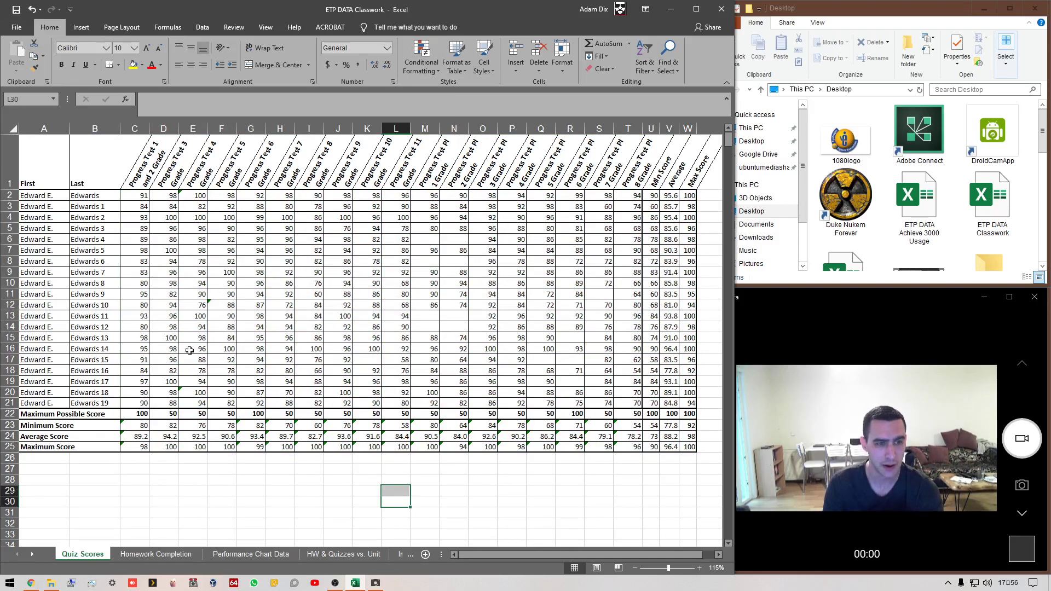
left_click(215, 483)
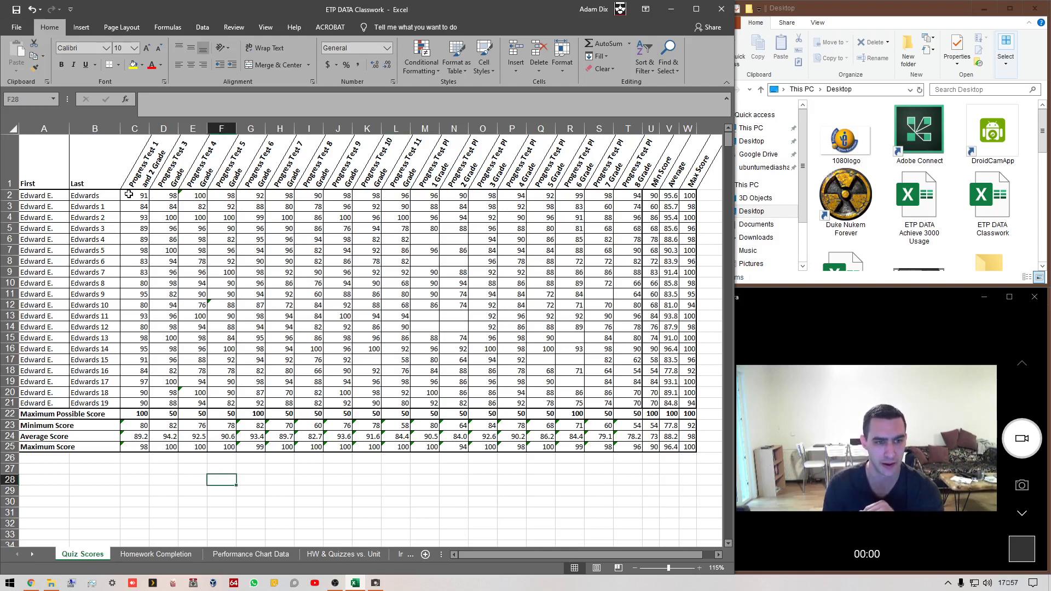
Set up a Greater Than highlight rule for test scores C2:T21 with threshold 75 and Green Fill with Dark Green Text.
left_click_drag(137, 196, 675, 403)
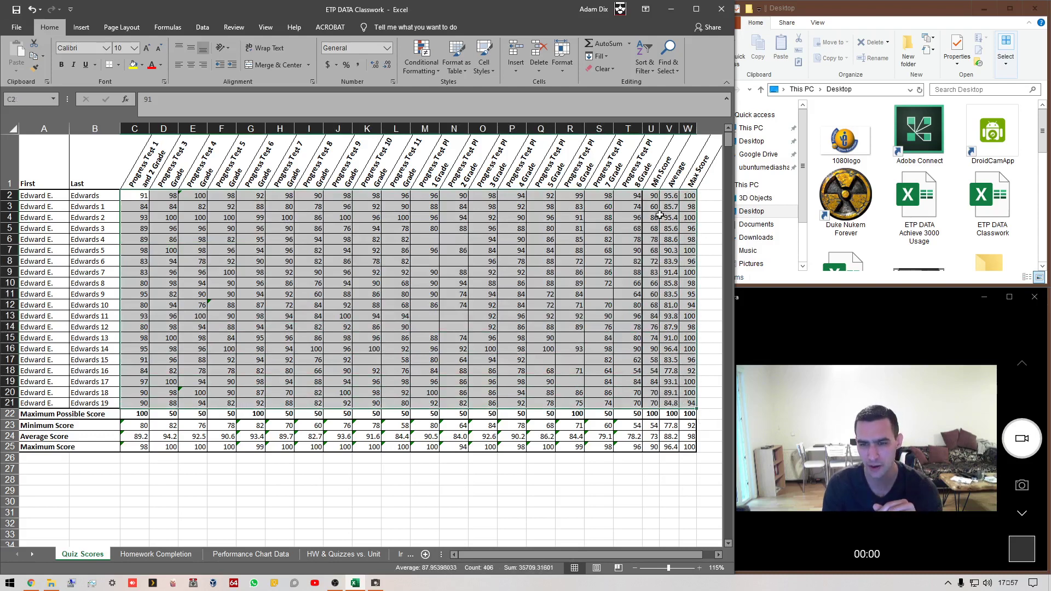
left_click(670, 298)
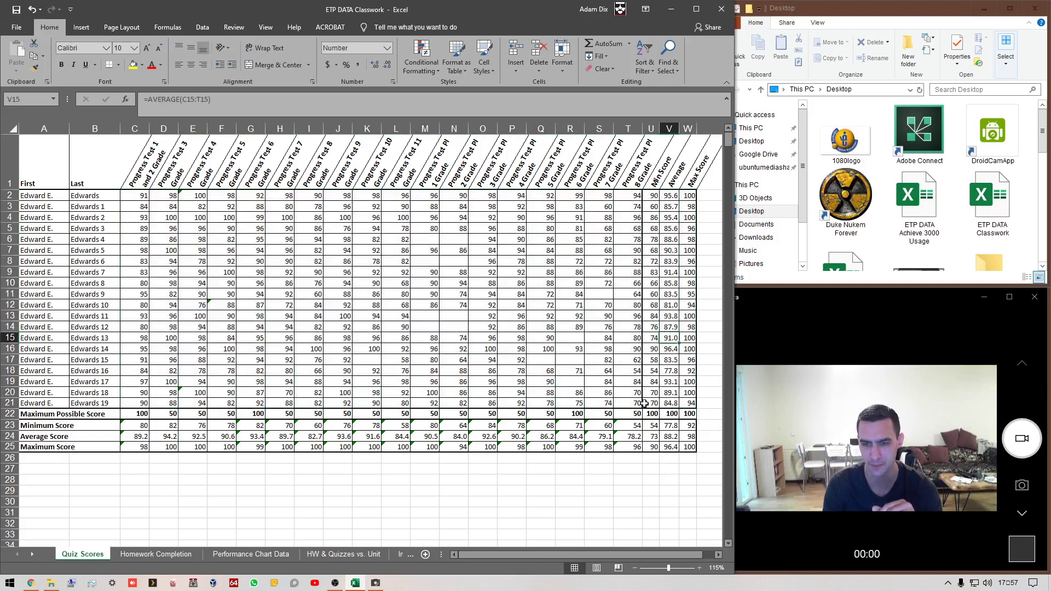
left_click_drag(635, 404, 137, 201)
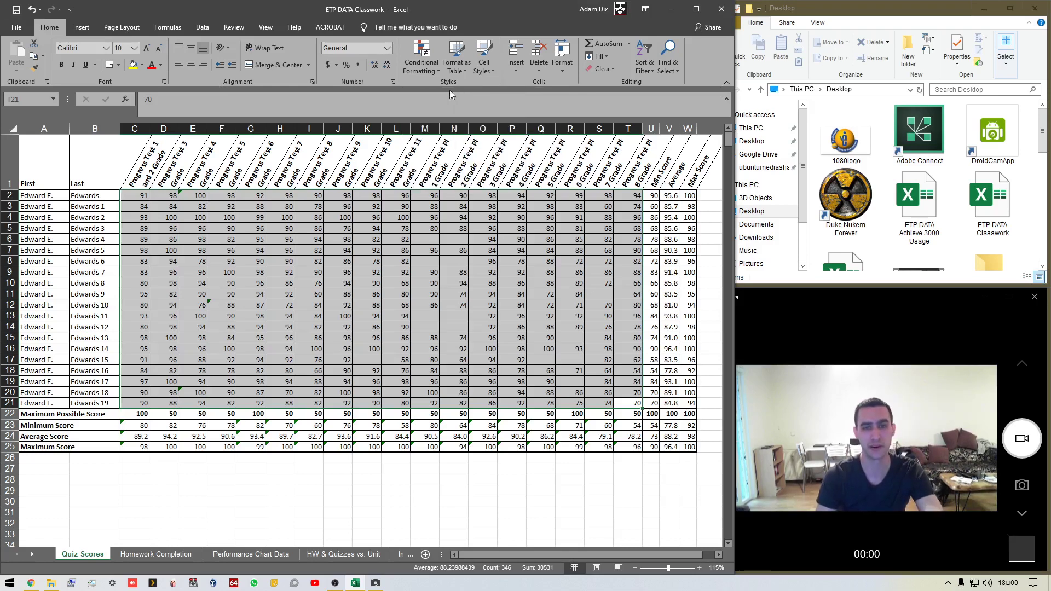
left_click(434, 64)
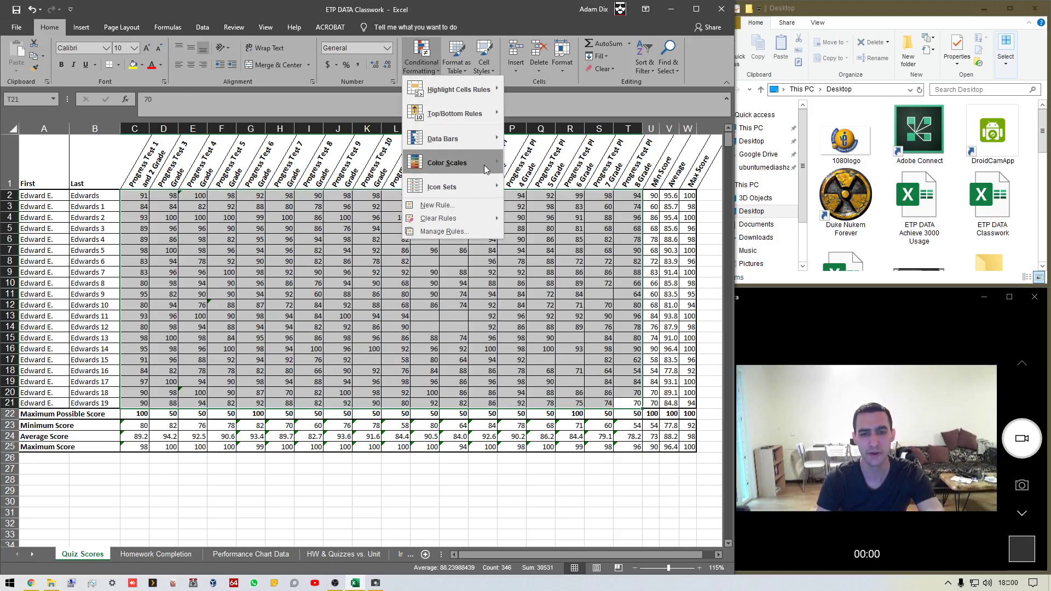
mouse_move(484, 165)
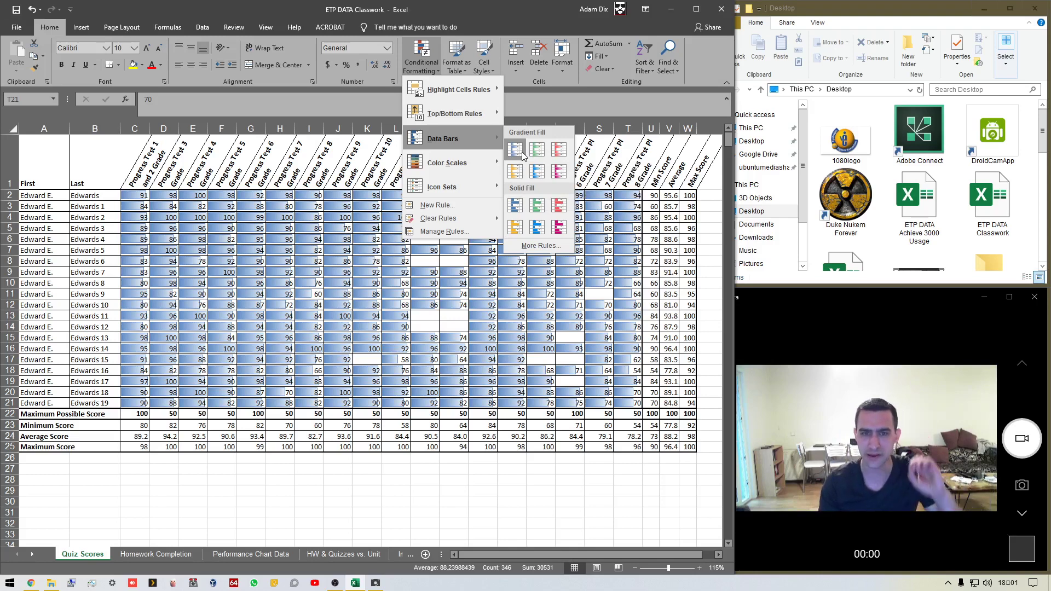
mouse_move(497, 93)
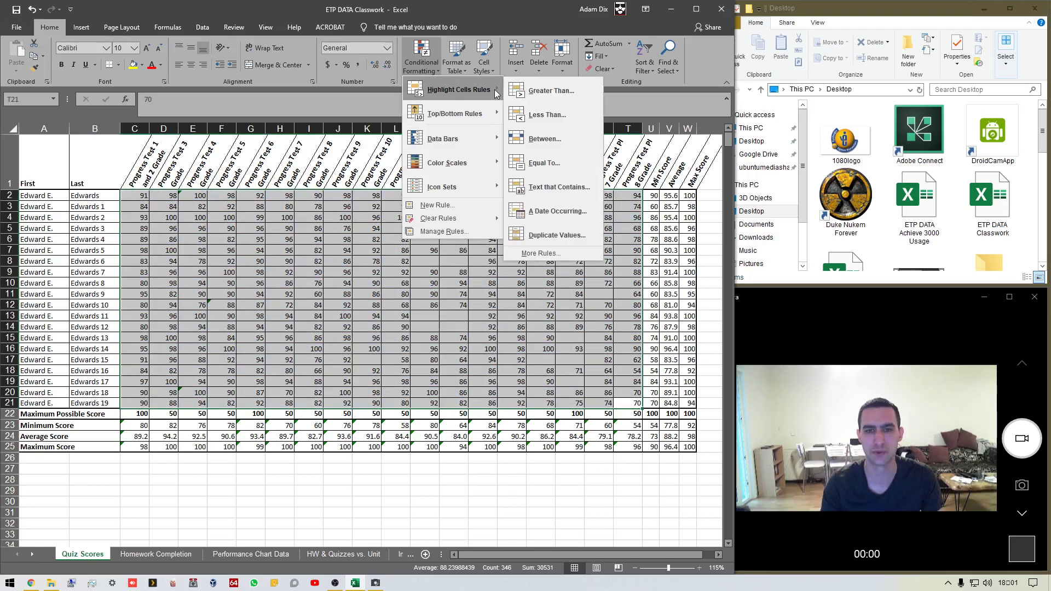
left_click(533, 89)
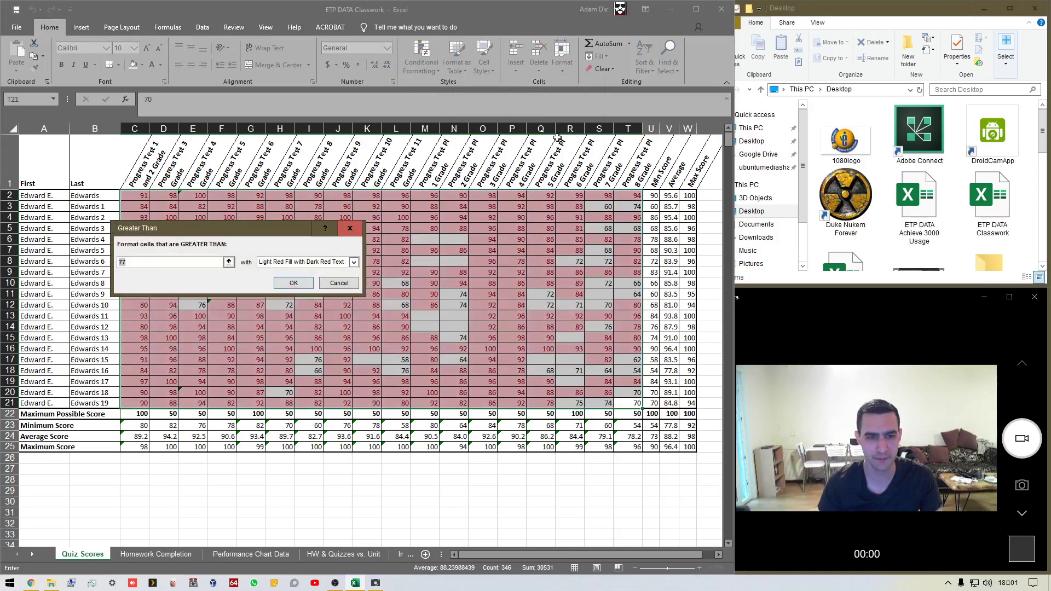
type("75")
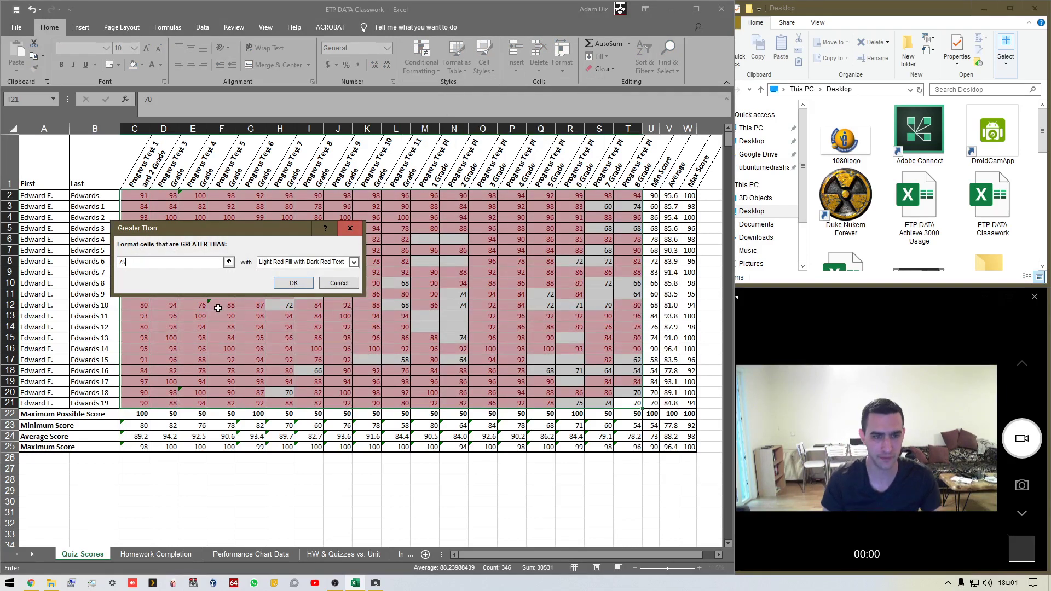
left_click(354, 263)
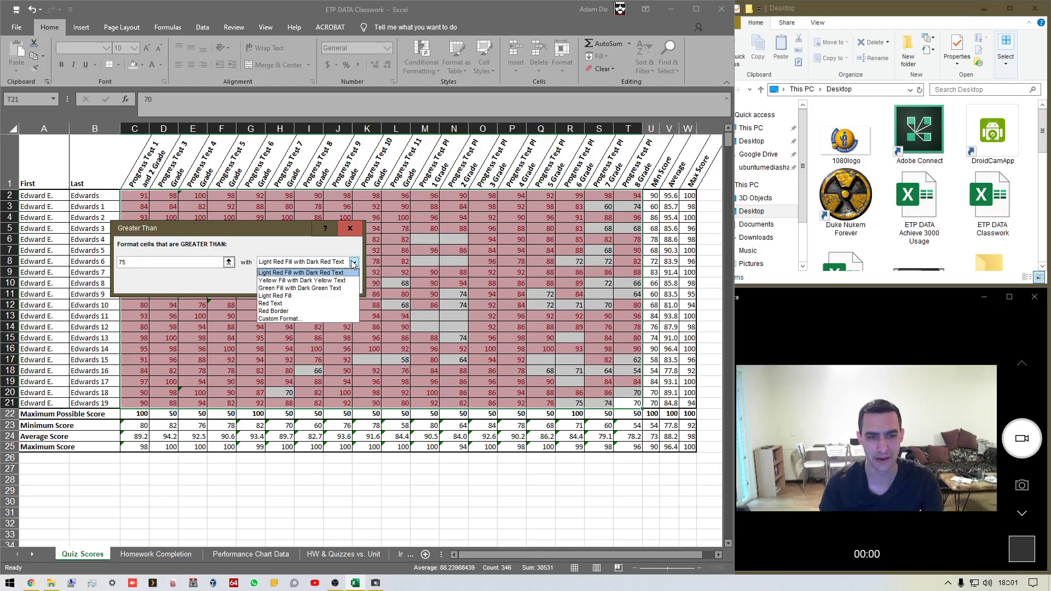
left_click(312, 288)
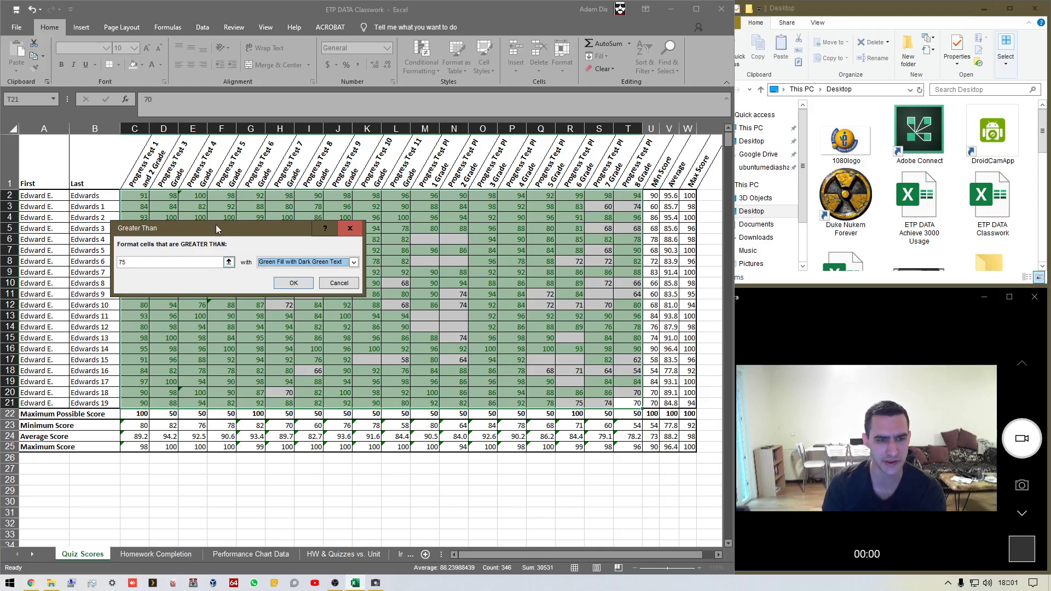
Set the Greater Than rule's threshold to 74.999999999 and apply the rule.
left_click_drag(215, 225, 335, 395)
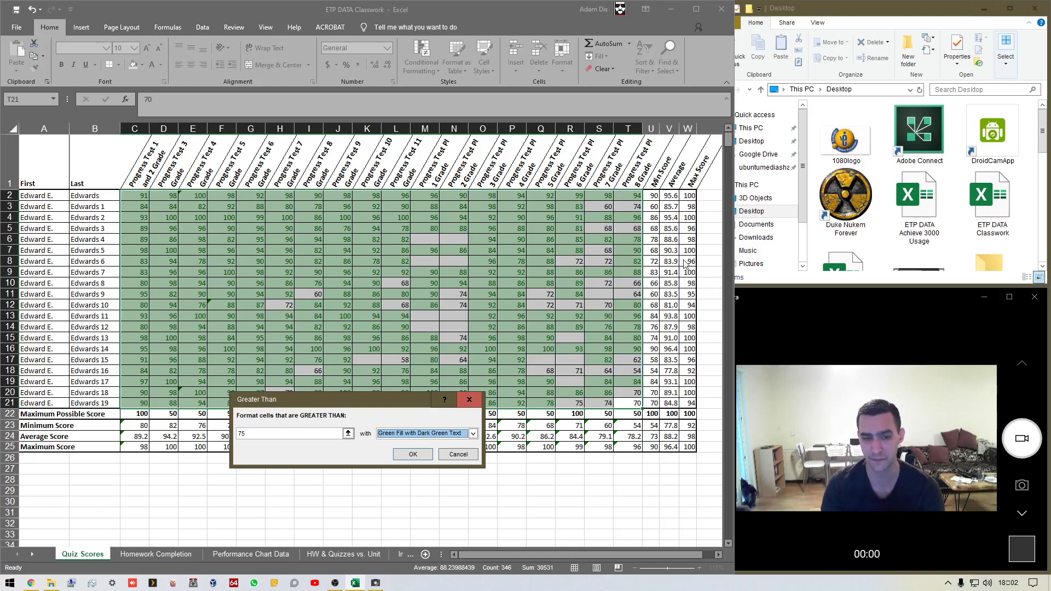
left_click(286, 433)
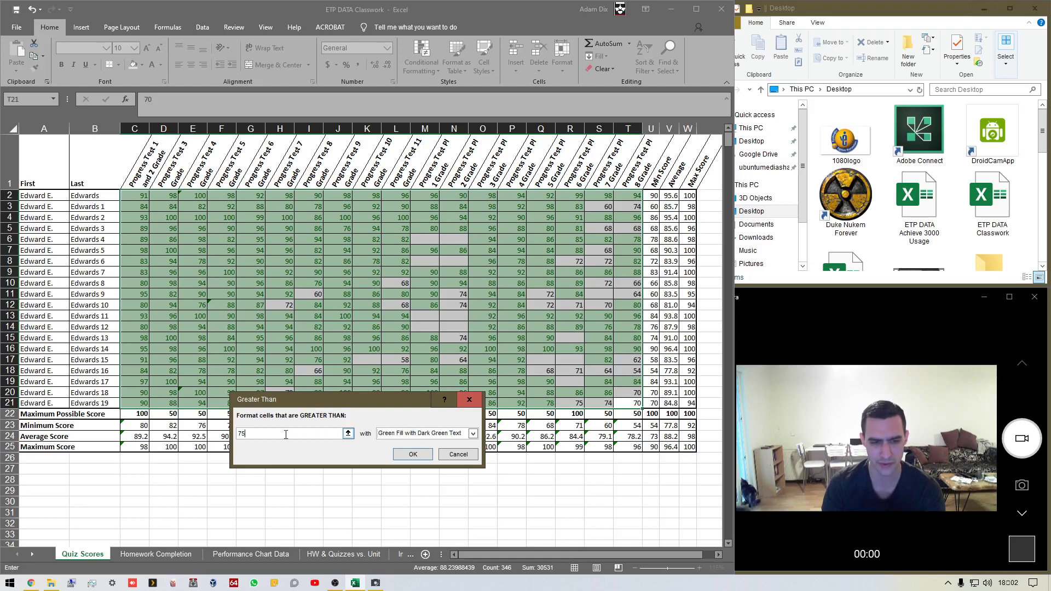
key("BackSpace")
type("4")
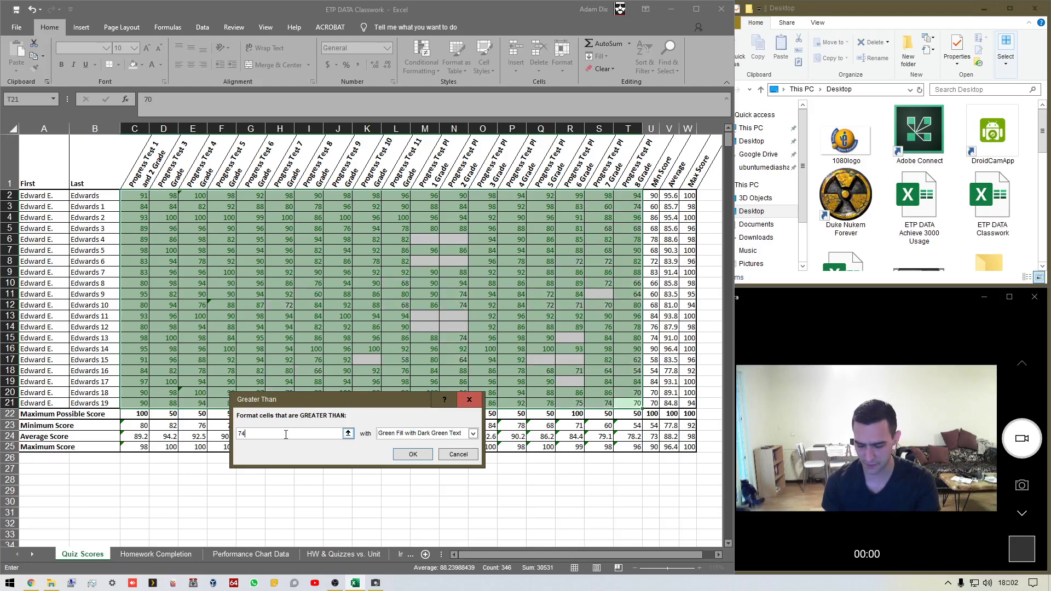
type(".999999999")
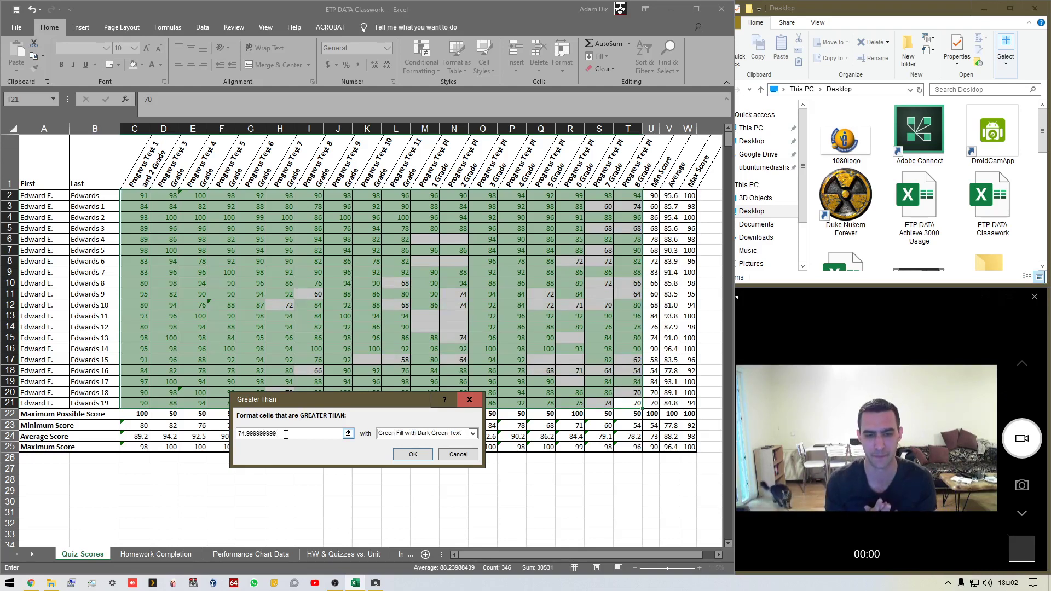
left_click(415, 455)
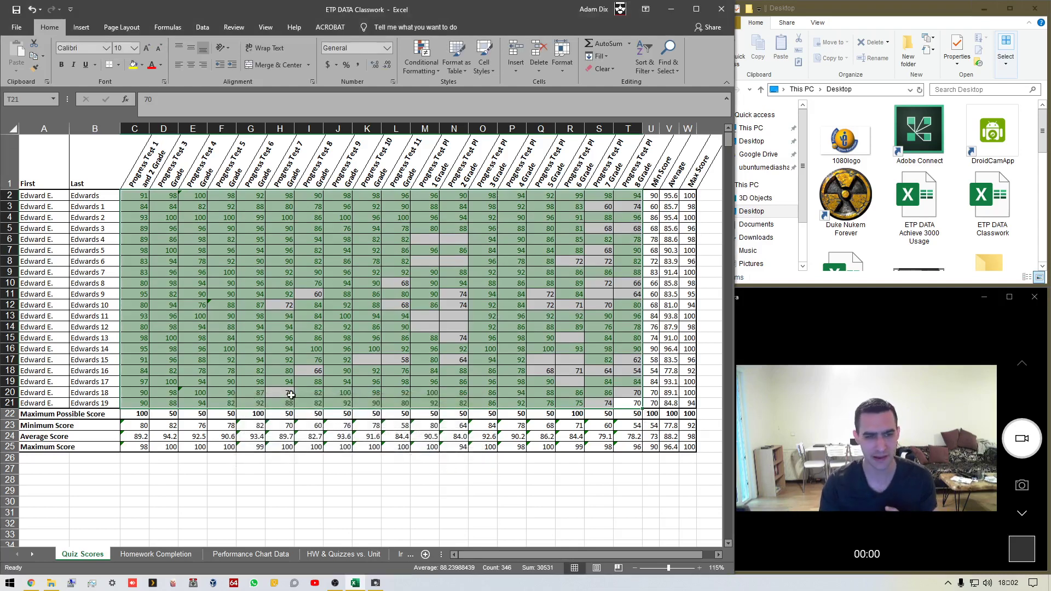
Add a Less Than rule to test scores C2:T21 that formats values below 50 with Light Red Fill with Dark Red Text.
left_click(436, 71)
mouse_move(456, 86)
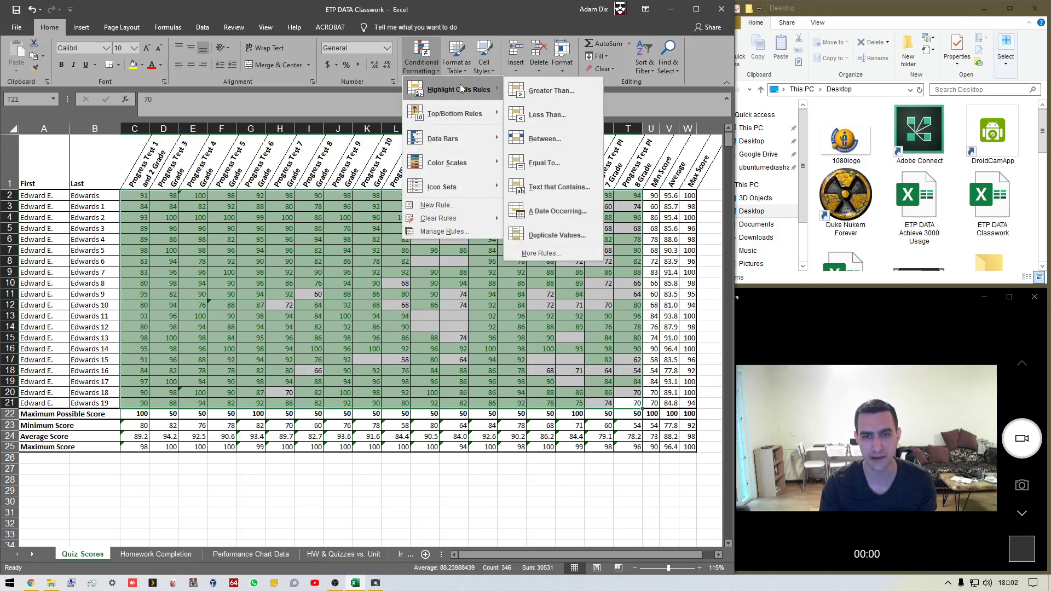
left_click(547, 114)
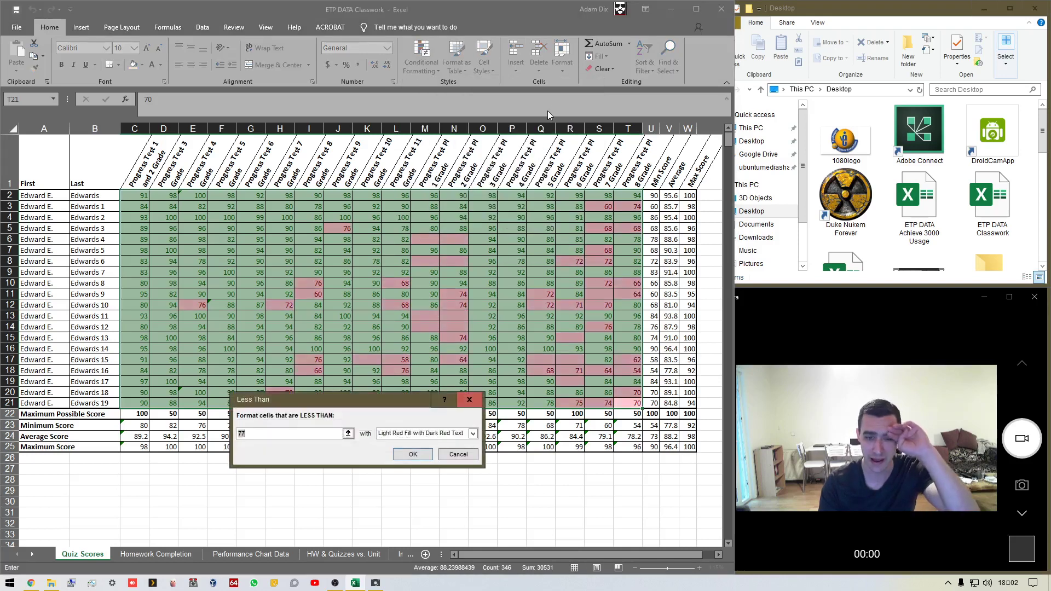
type("50")
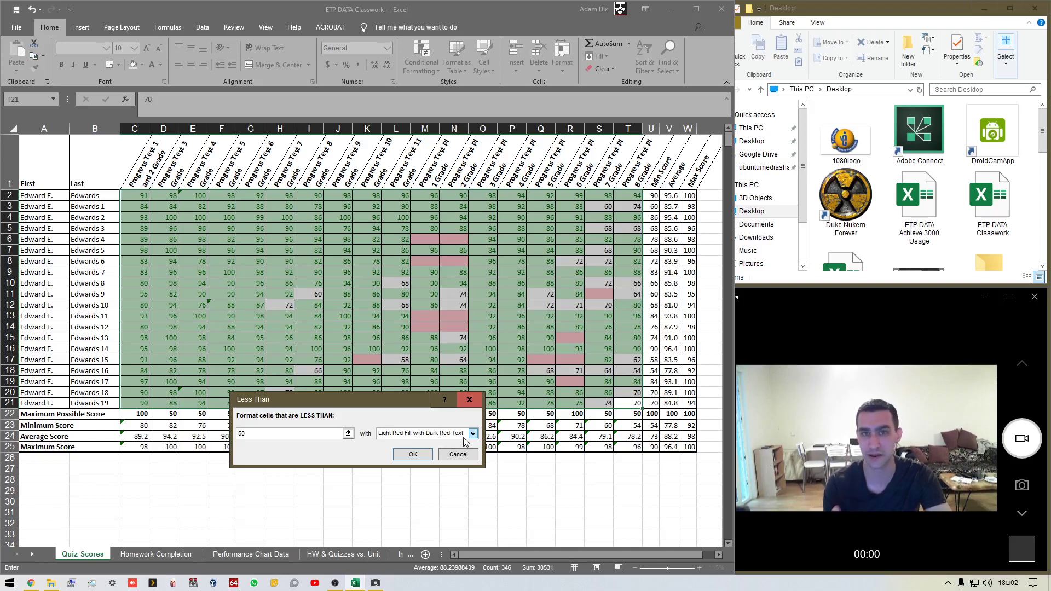
left_click(429, 452)
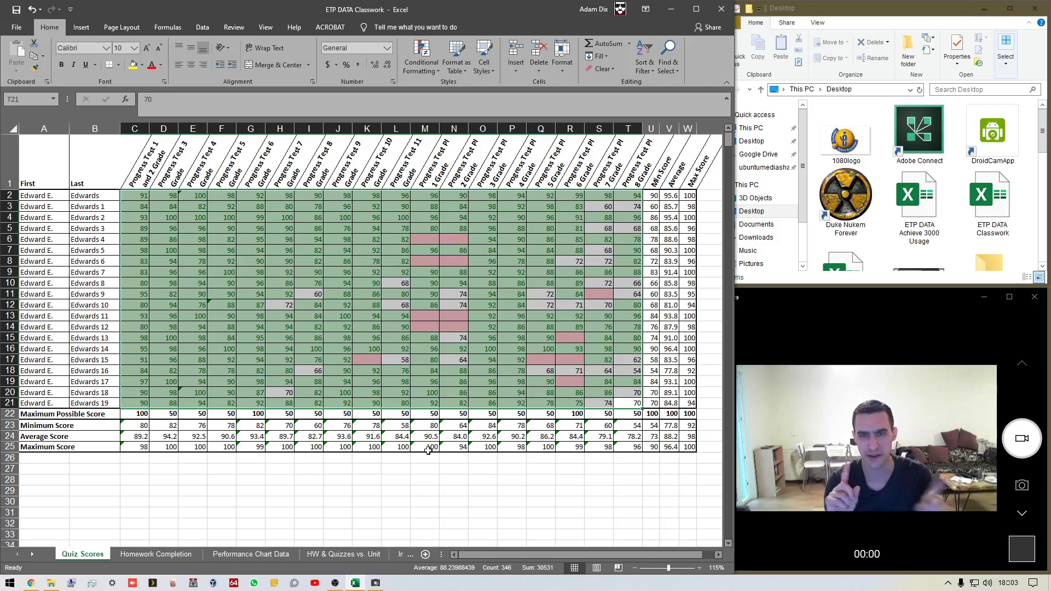
Add a Between rule to test scores C2:T21 formatting values from 50 to 74.9999 with Yellow Fill with Dark Yellow Text.
left_click(437, 63)
mouse_move(455, 83)
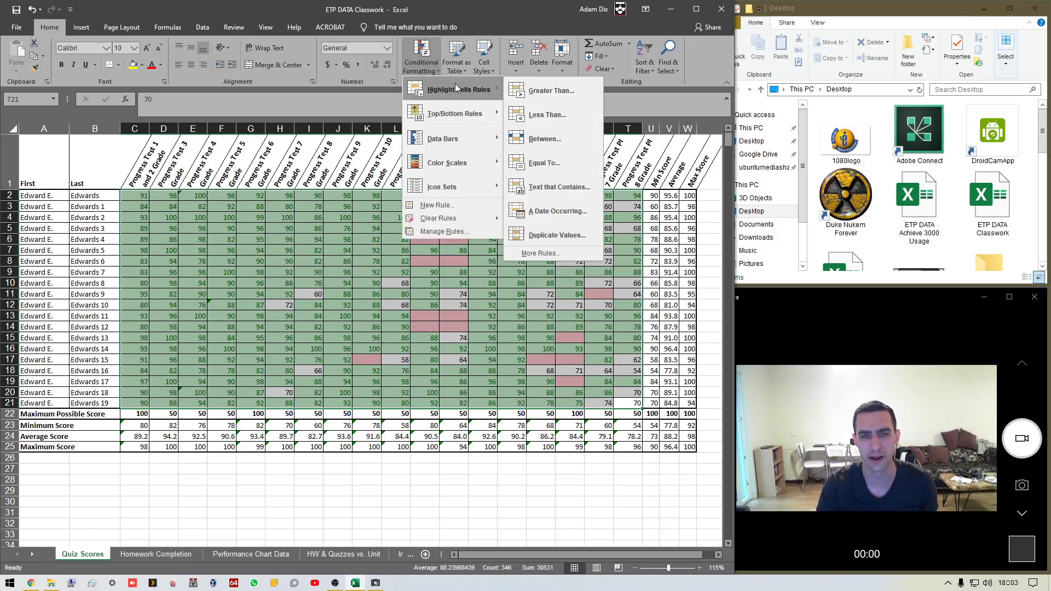
left_click(535, 140)
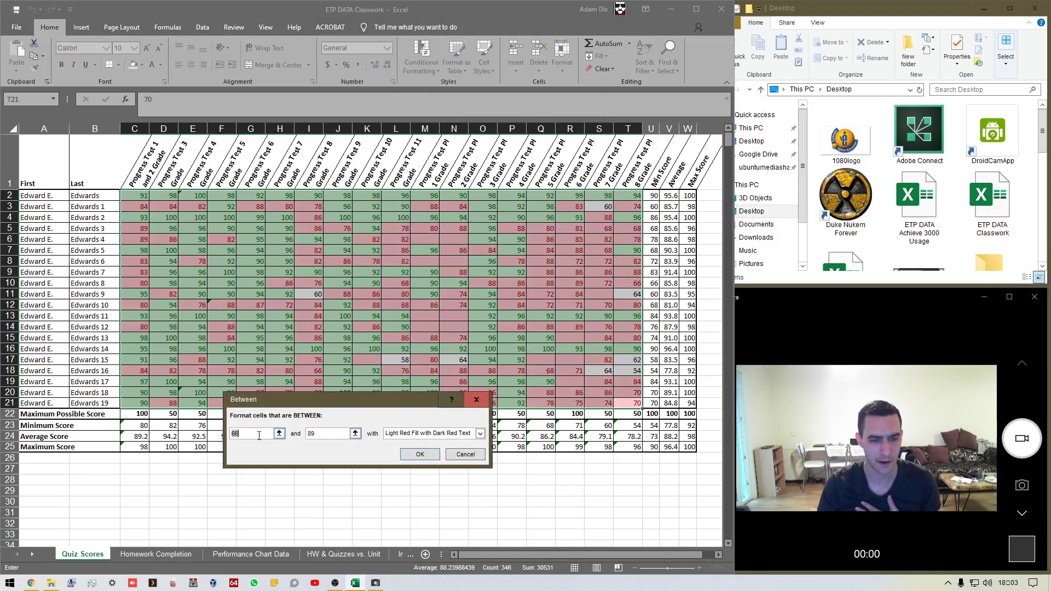
type("50")
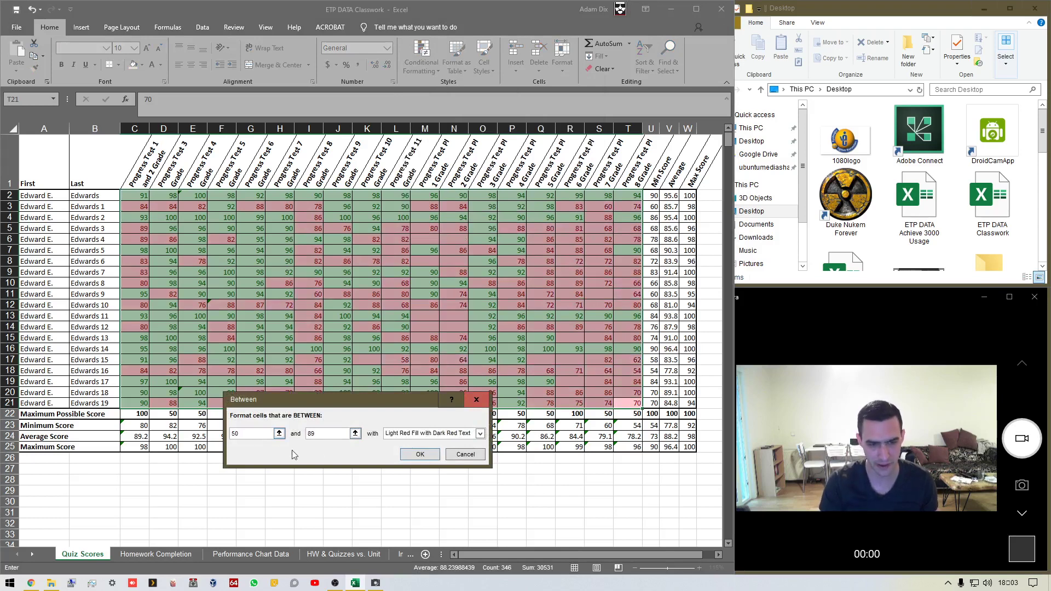
key("Tab")
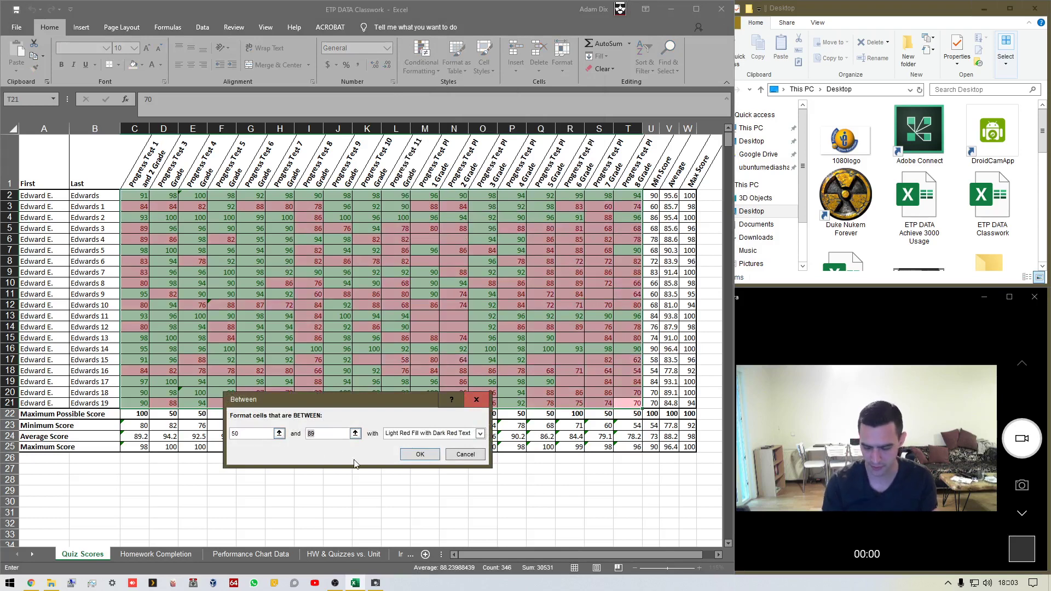
type("74.9999")
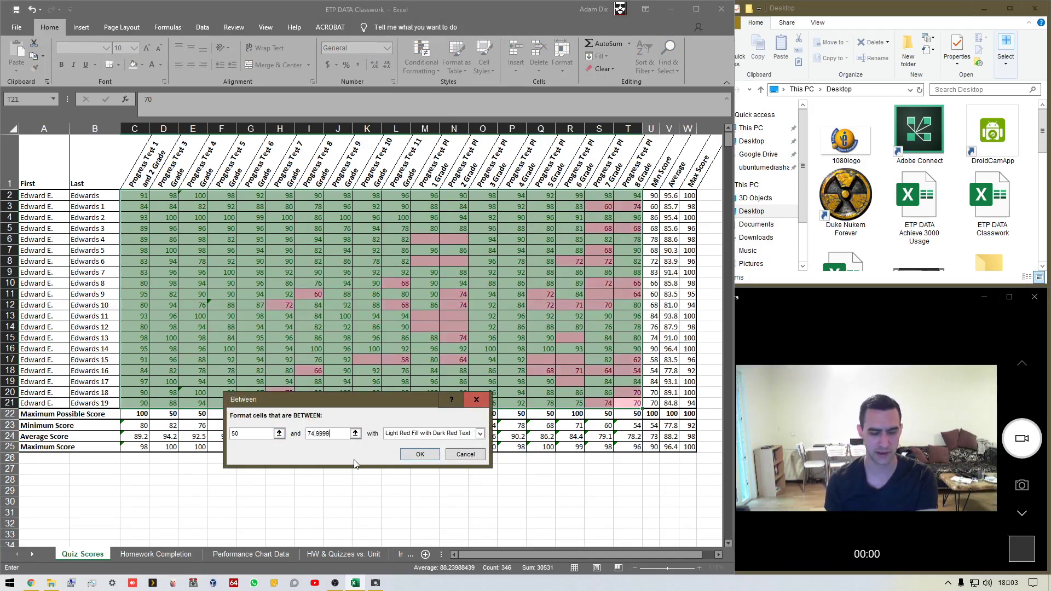
left_click(480, 433)
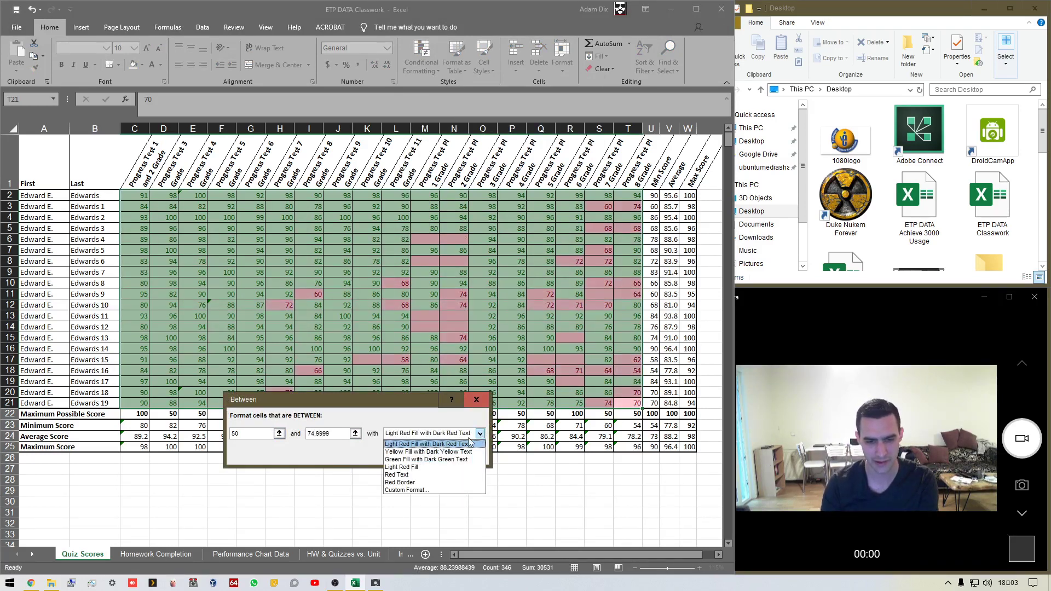
left_click(466, 452)
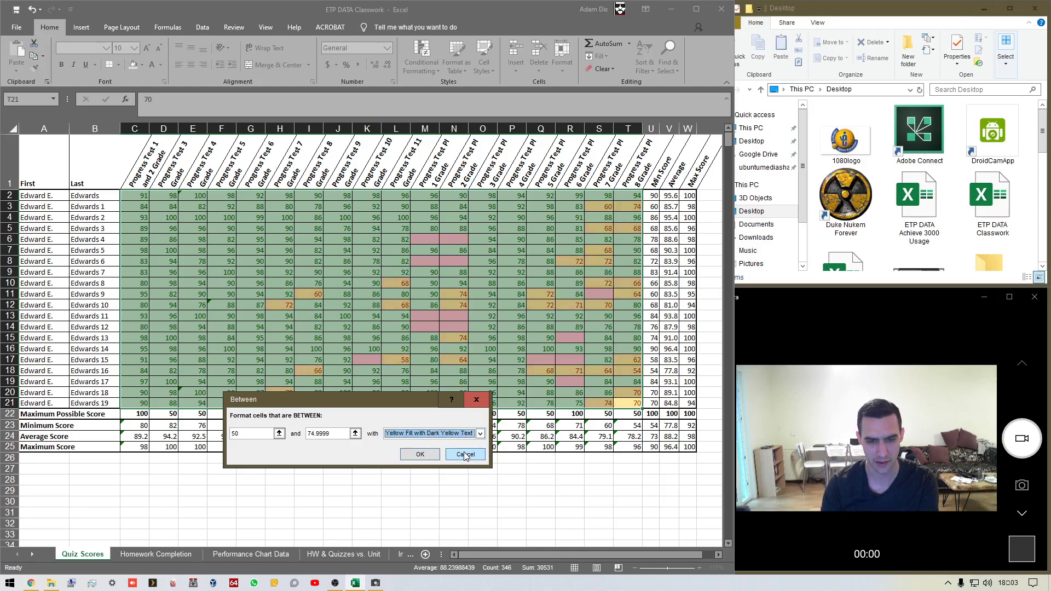
left_click(421, 454)
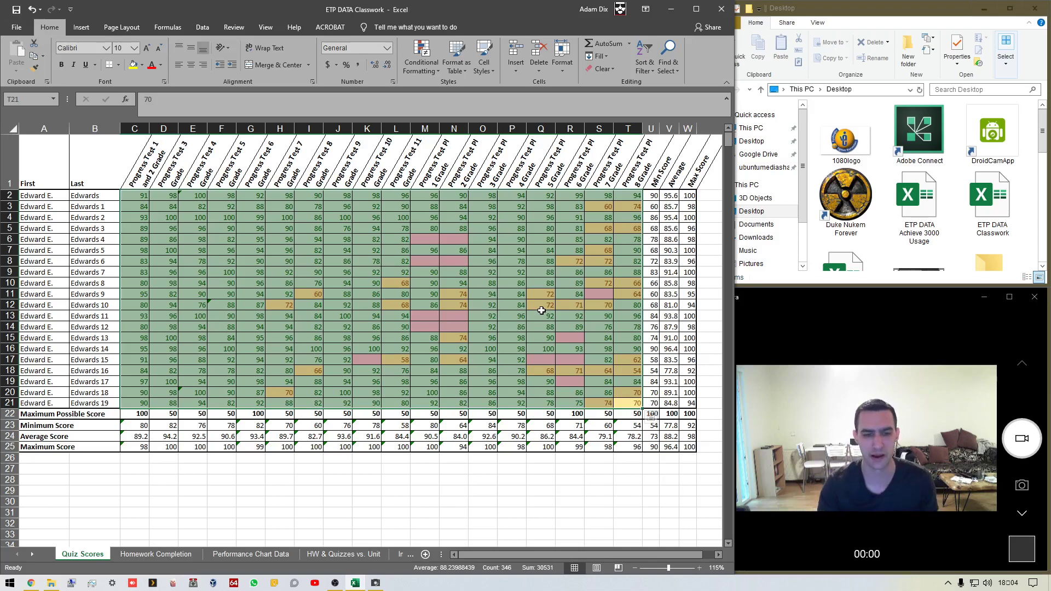
left_click(528, 501)
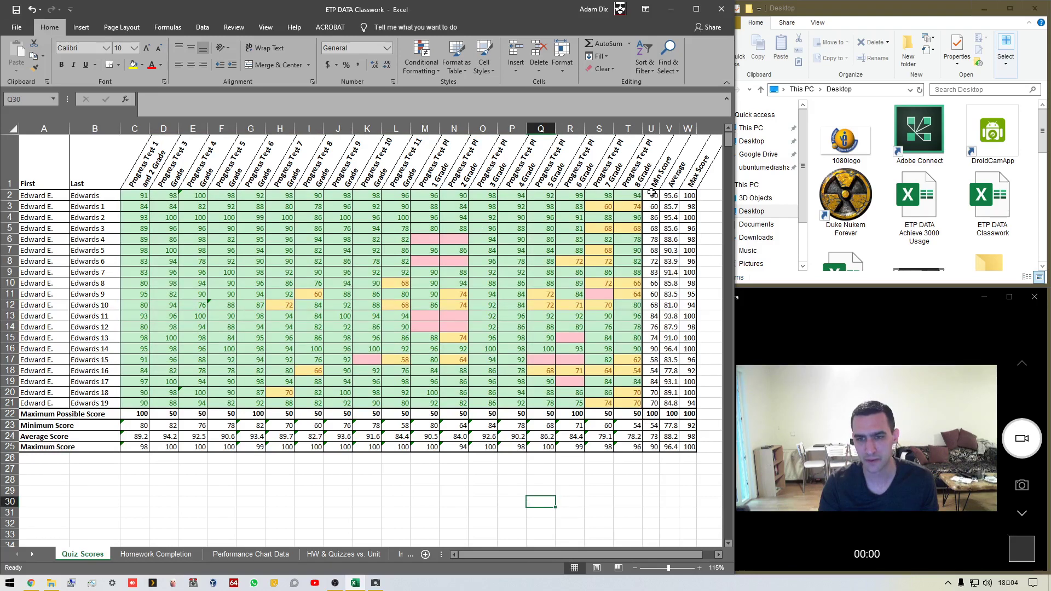
Set up a Greater Than highlight rule for summary values U2:W21 and C23:W25 with threshold 89.99999999999.
left_click_drag(652, 193, 686, 402)
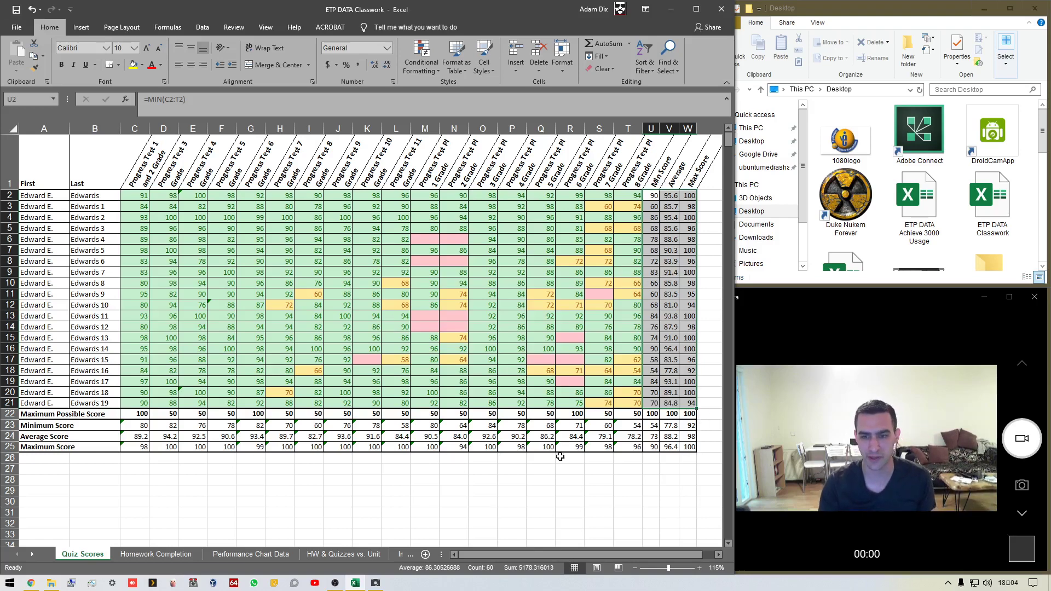
left_click(654, 299)
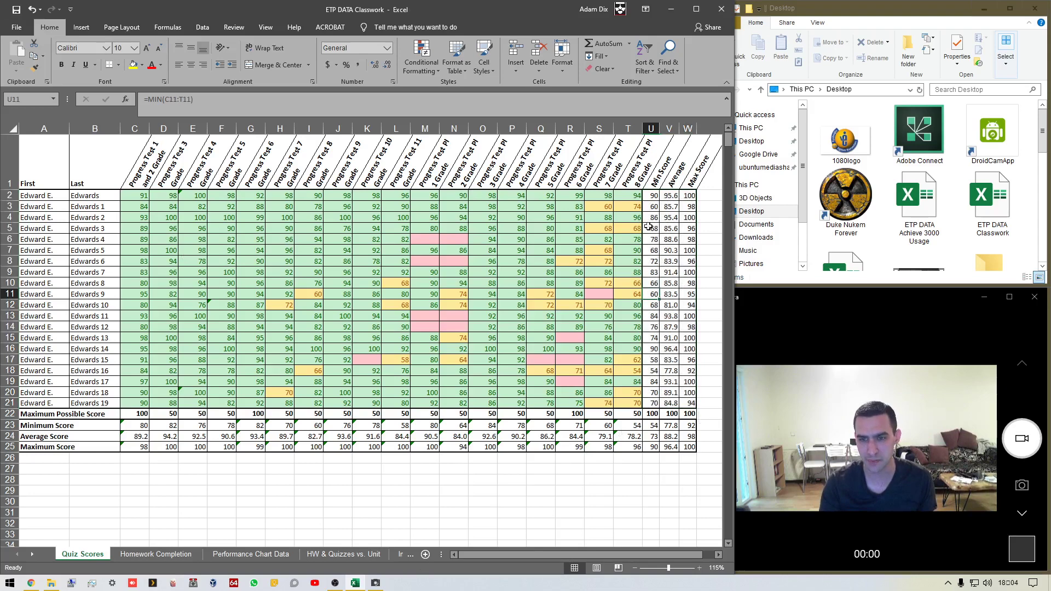
left_click_drag(651, 196, 687, 403)
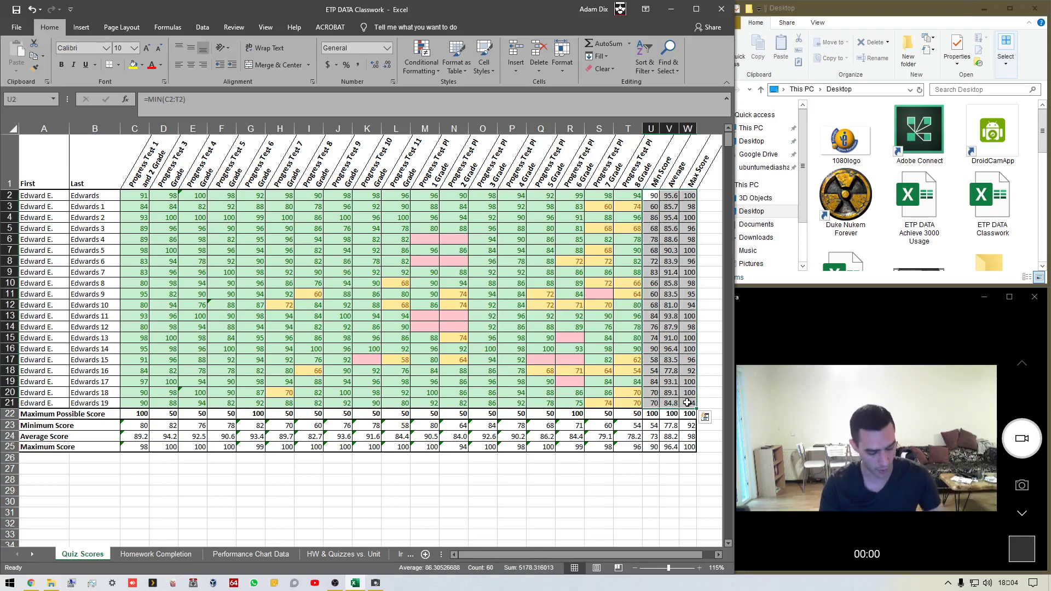
left_click_drag(135, 424, 687, 447)
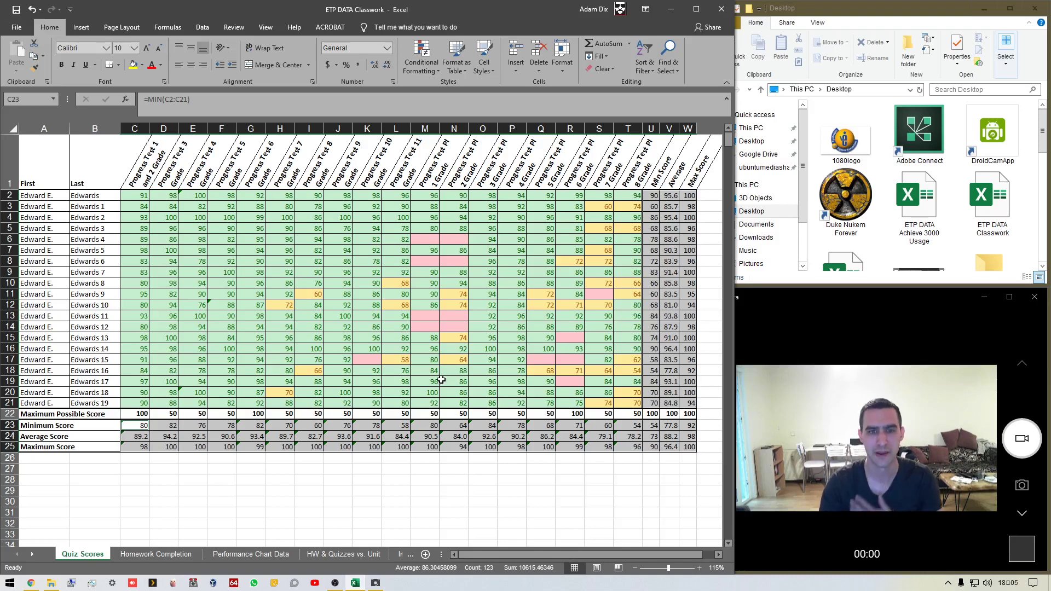
left_click(436, 63)
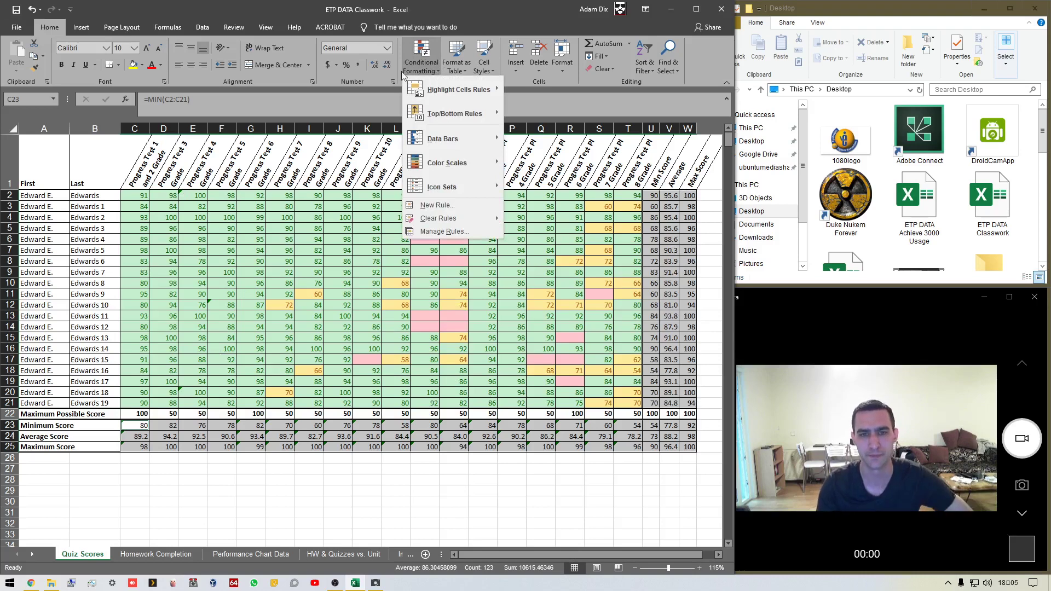
mouse_move(448, 88)
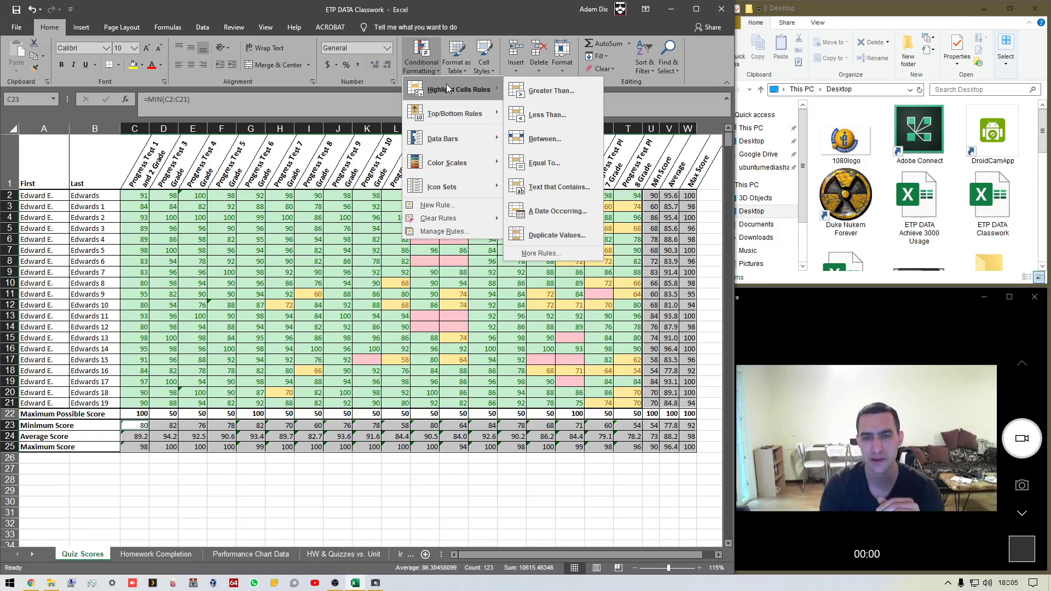
left_click(544, 91)
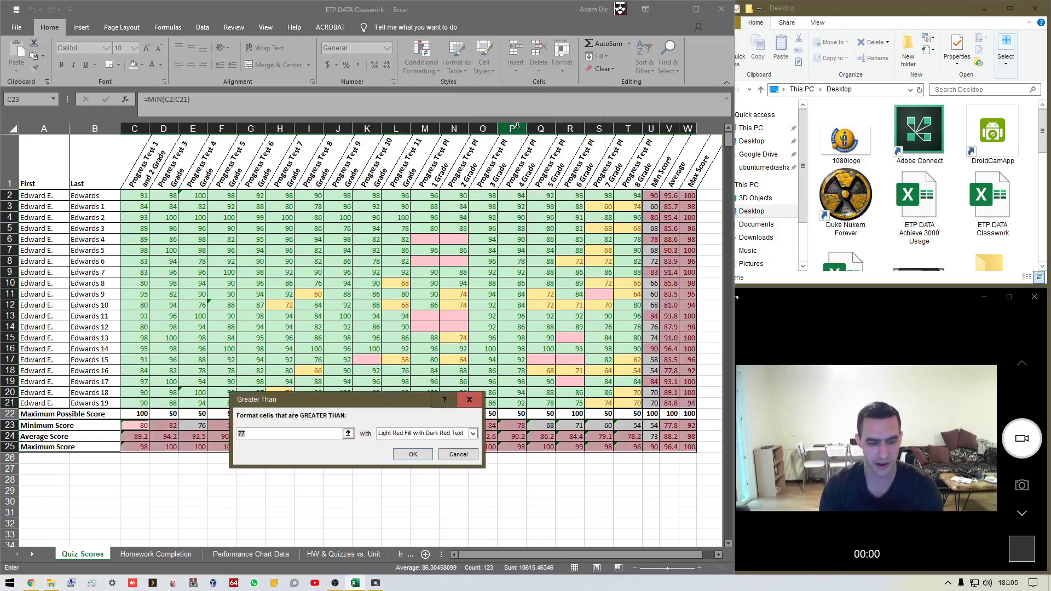
type("89.99999")
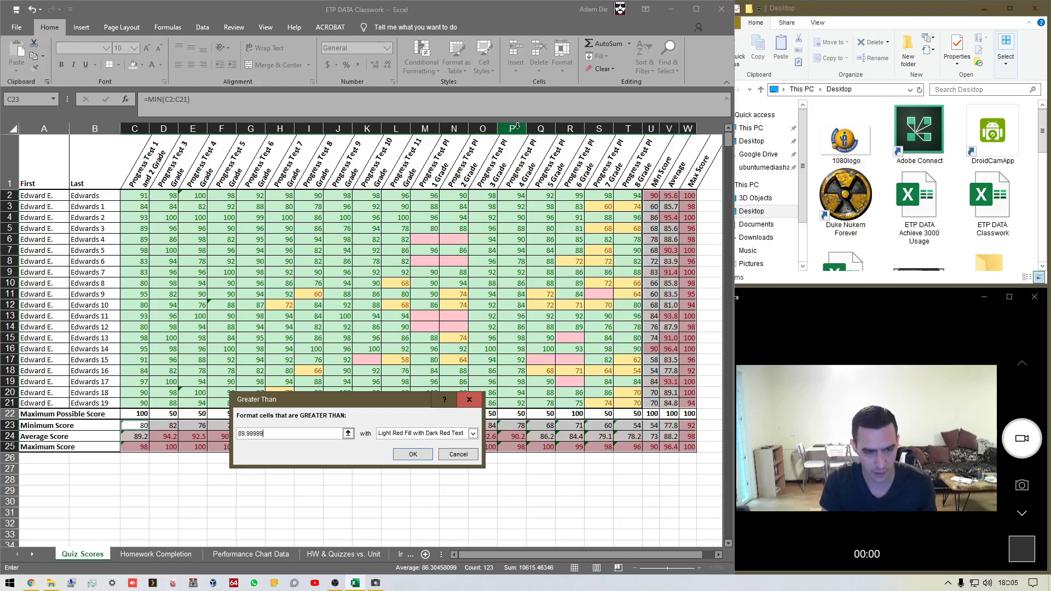
type("999999")
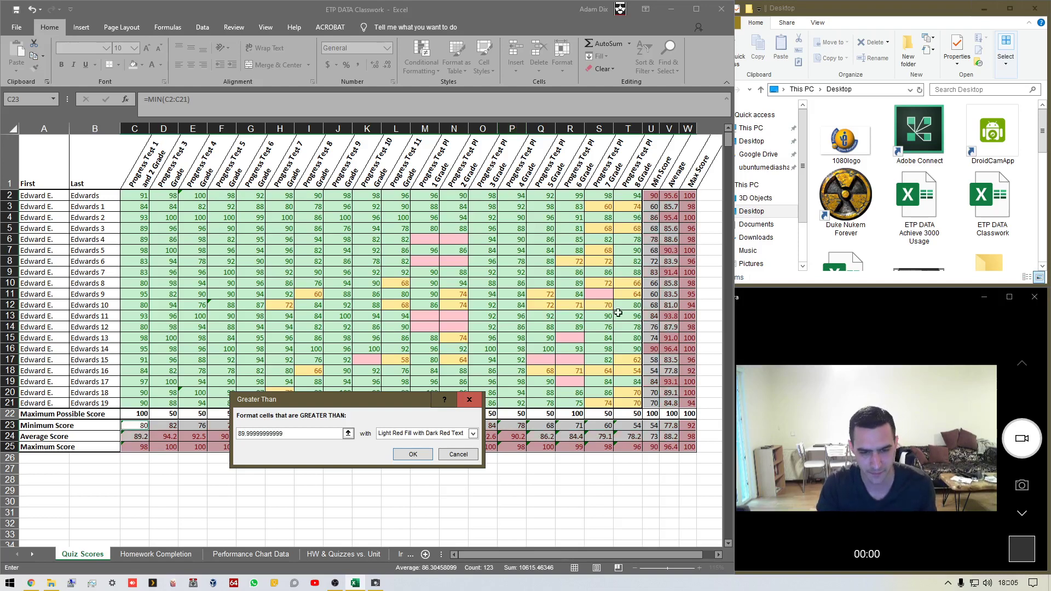
Give the Greater Than rule a custom format with a dark green background fill.
left_click(473, 434)
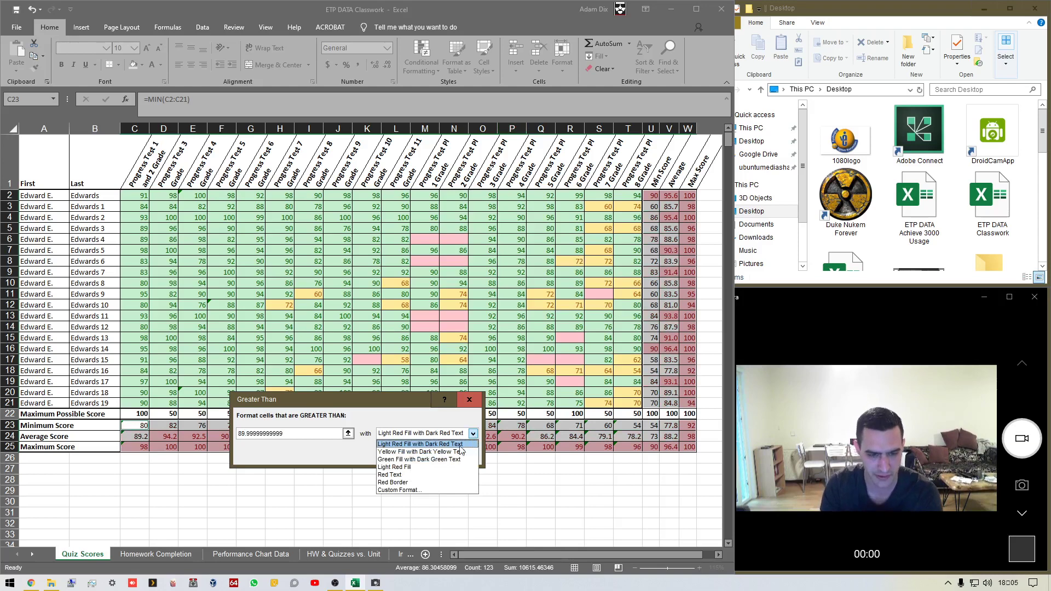
left_click(410, 490)
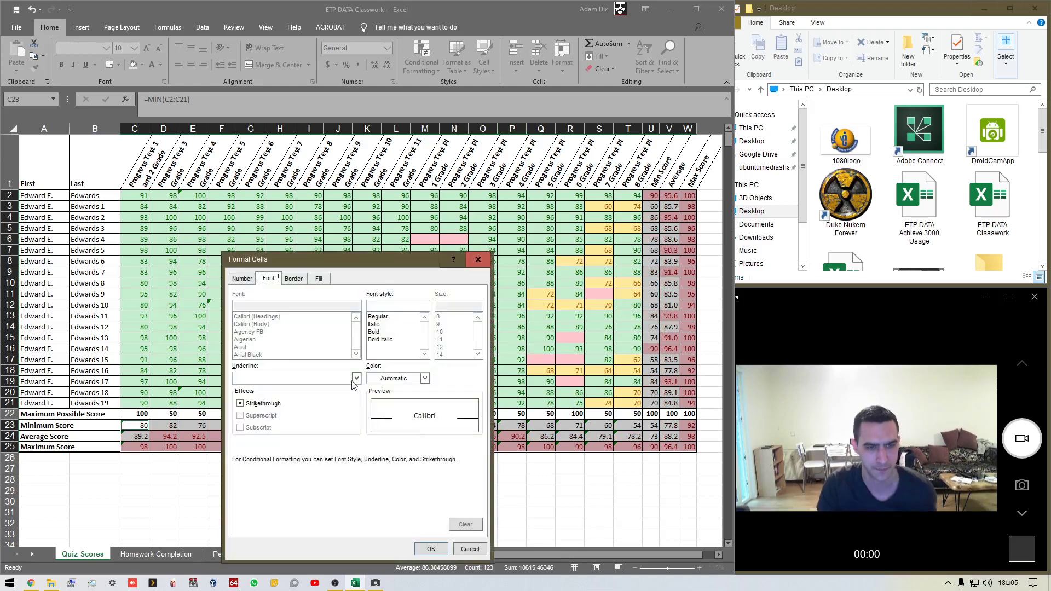
left_click(296, 279)
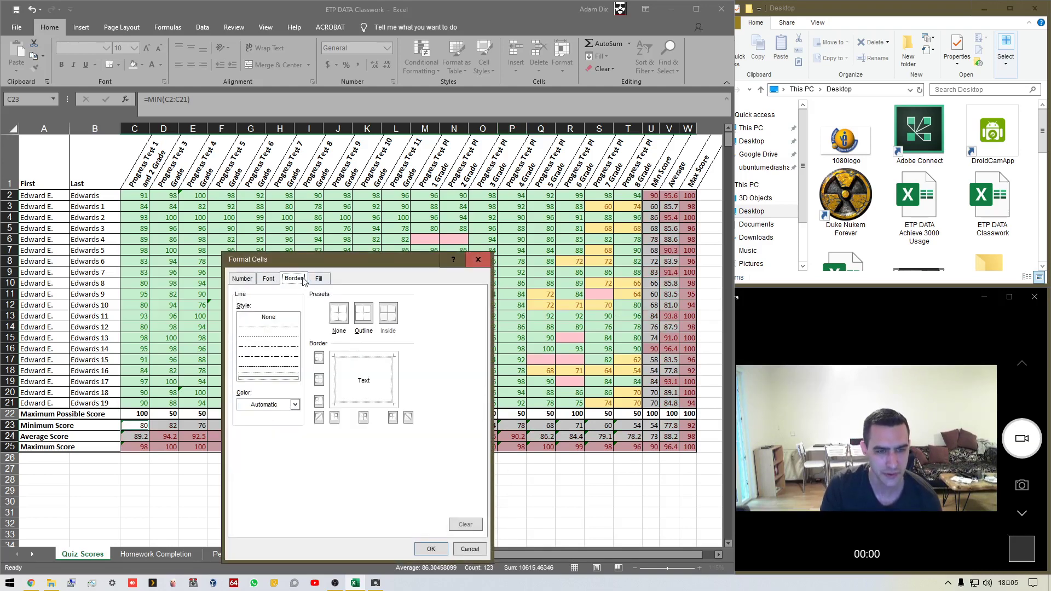
left_click(319, 279)
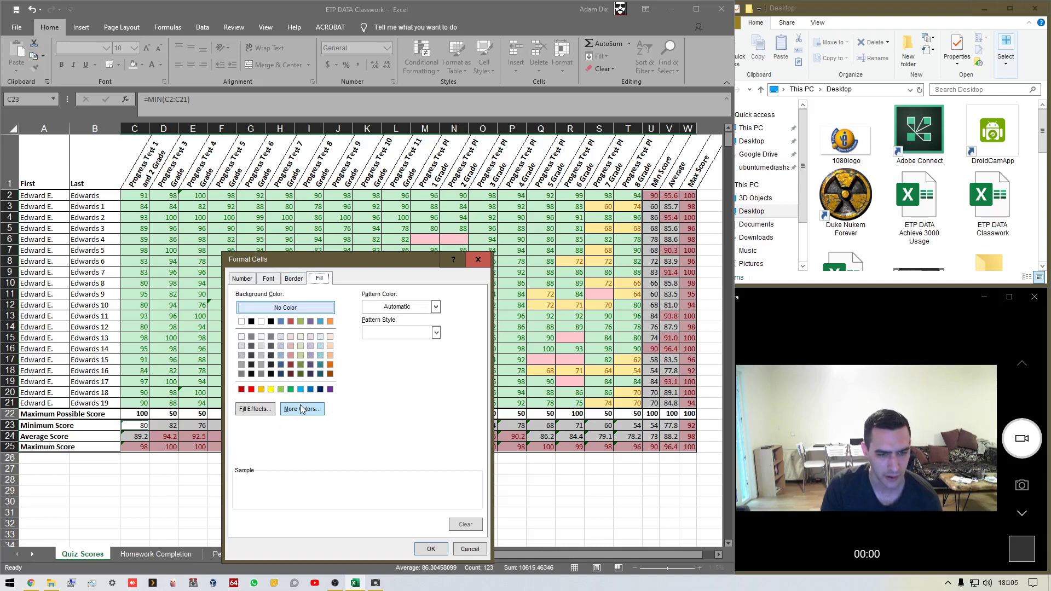
left_click(301, 408)
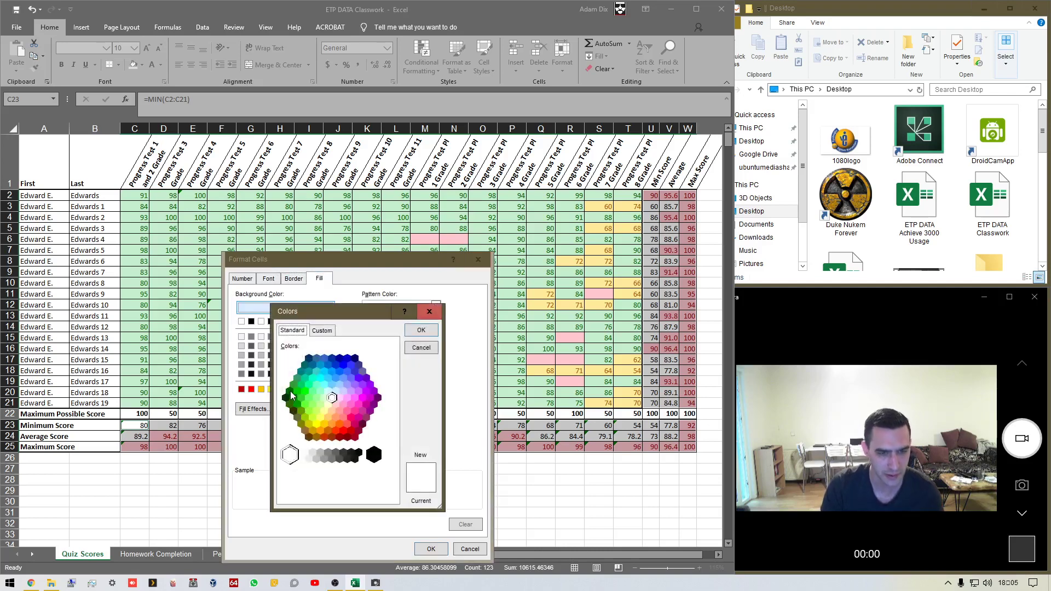
left_click(293, 397)
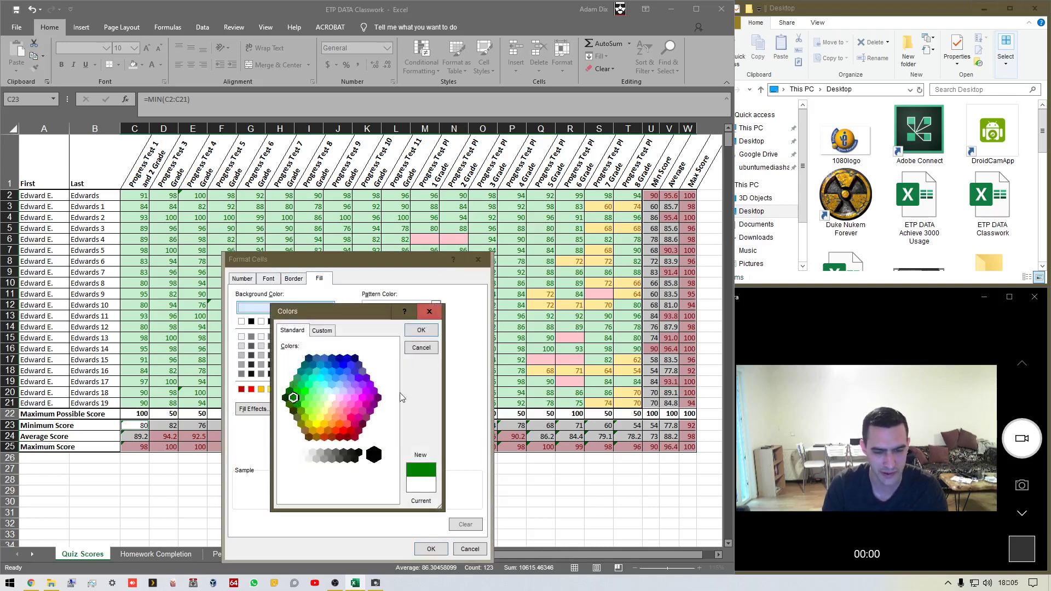
left_click(421, 331)
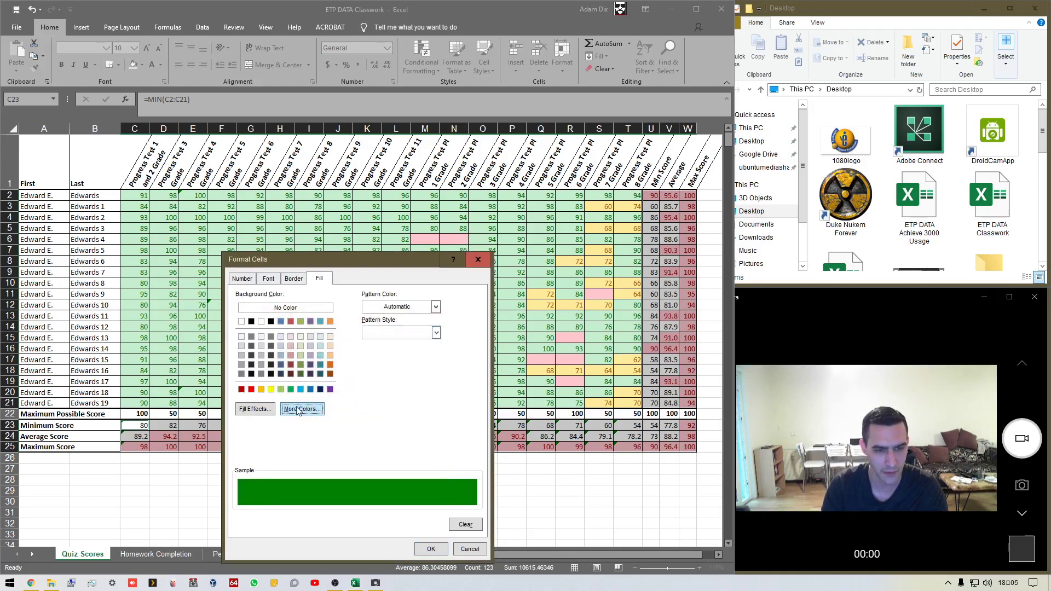
Set the custom format's font color to the lightest grey below white and apply the Greater Than rule.
left_click(269, 279)
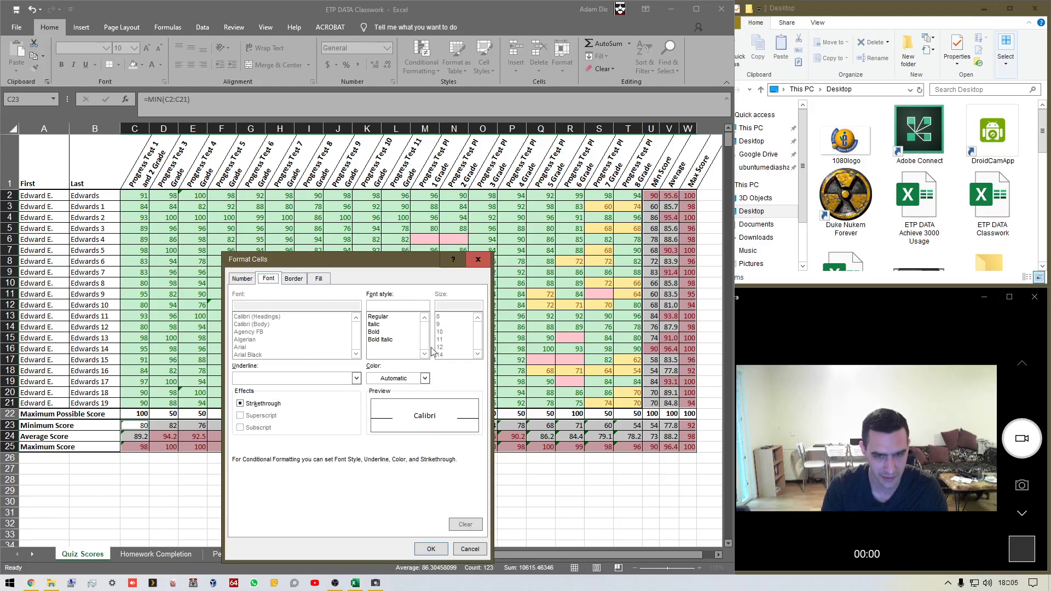
left_click(239, 279)
left_click(291, 278)
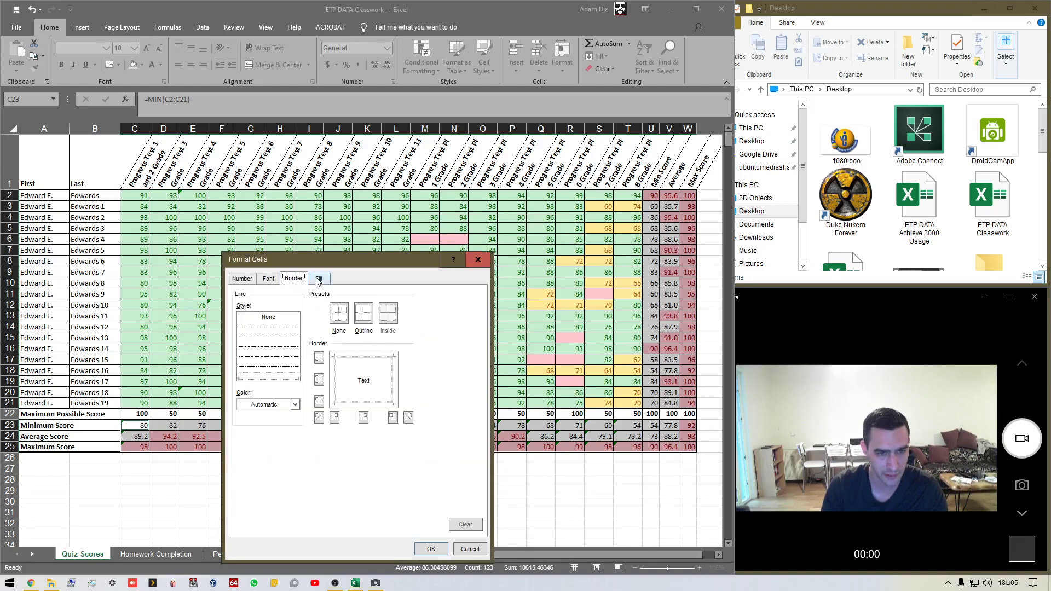
left_click(318, 280)
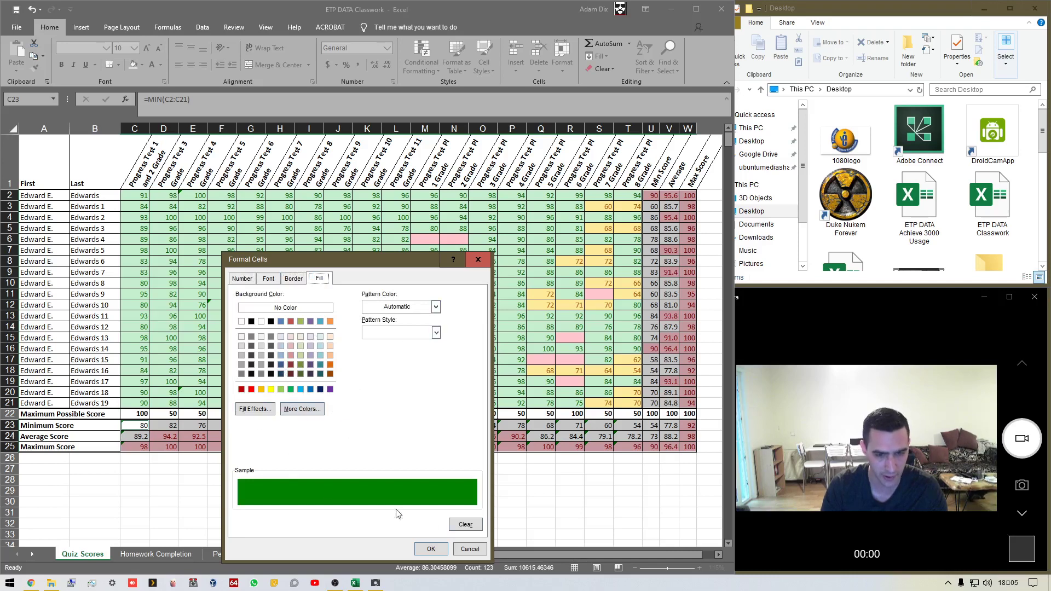
left_click(296, 279)
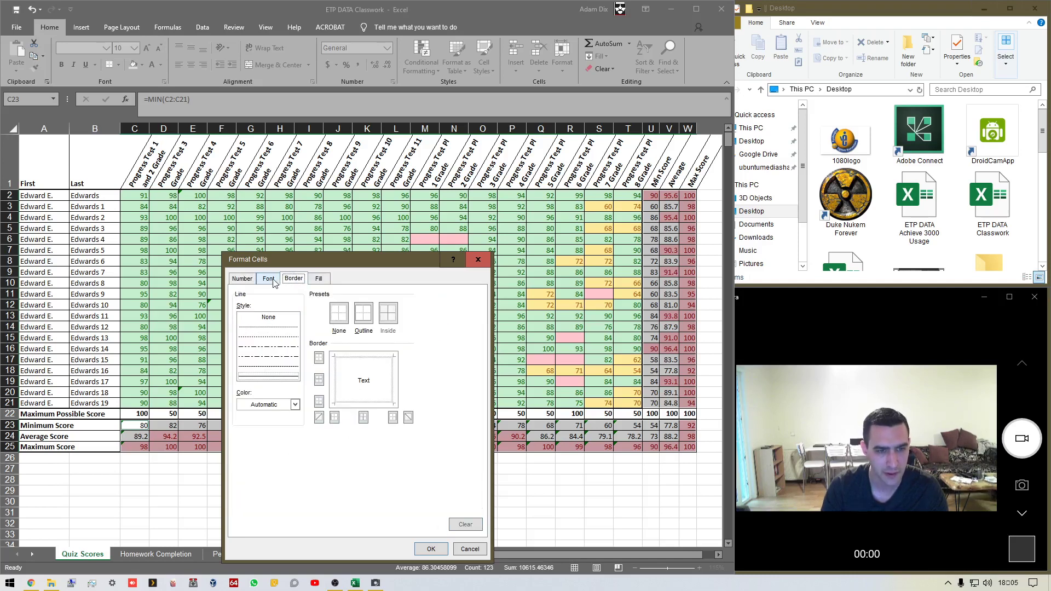
left_click(269, 280)
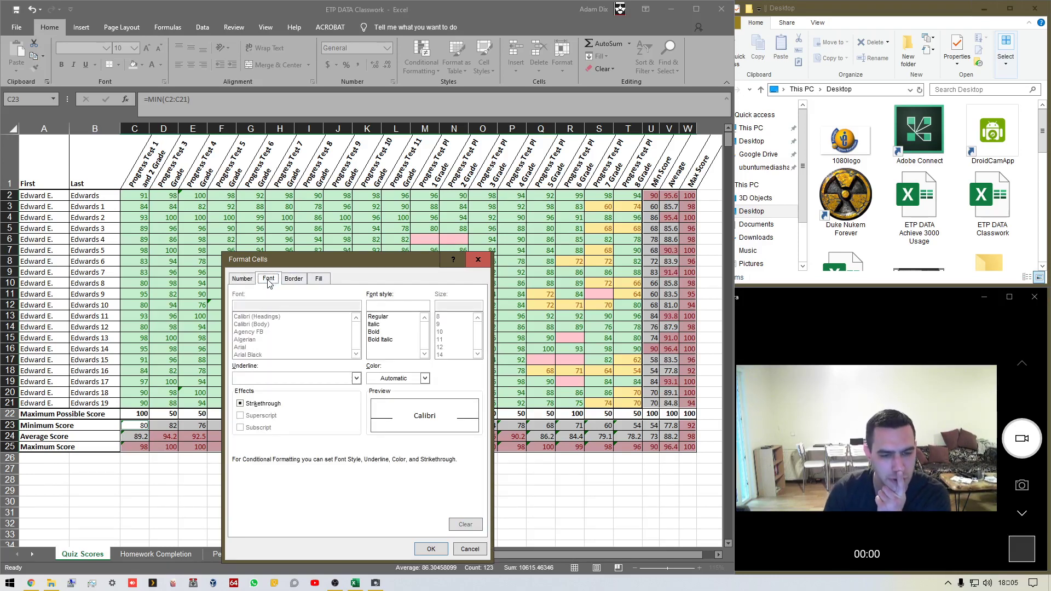
left_click(425, 379)
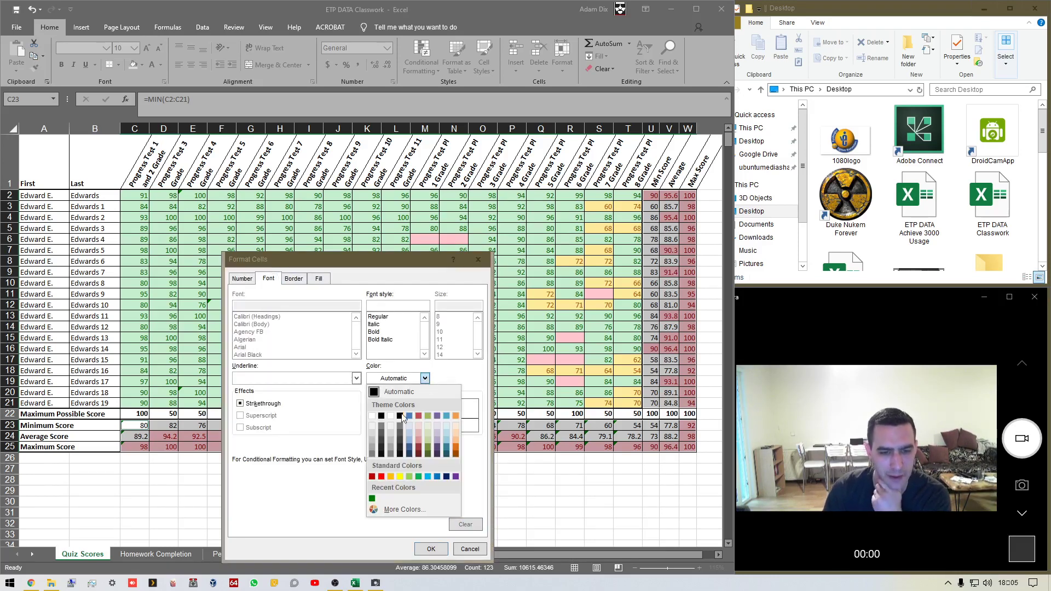
left_click(372, 425)
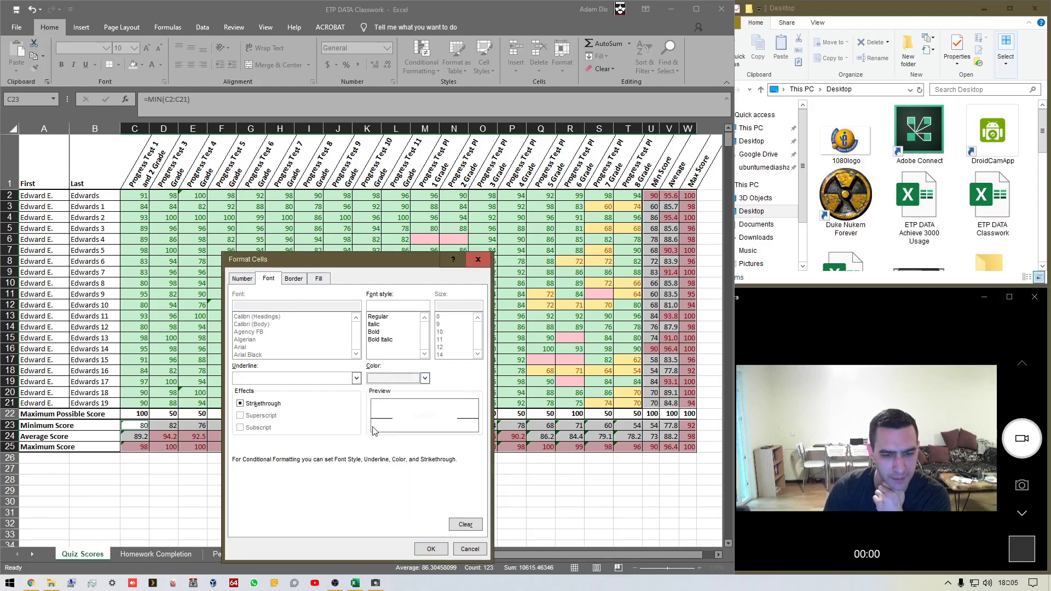
left_click(432, 549)
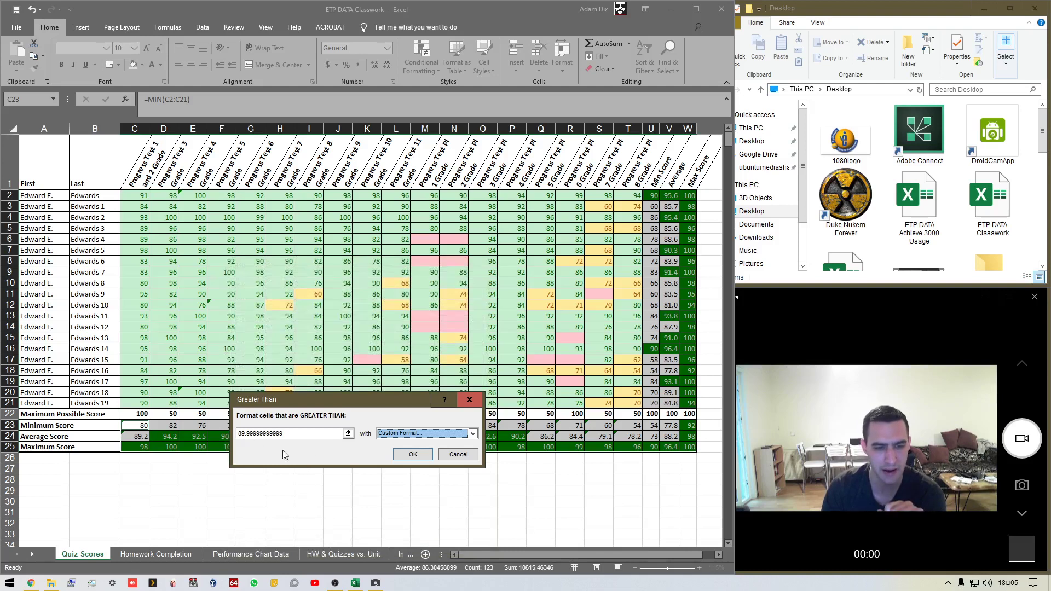
left_click(413, 454)
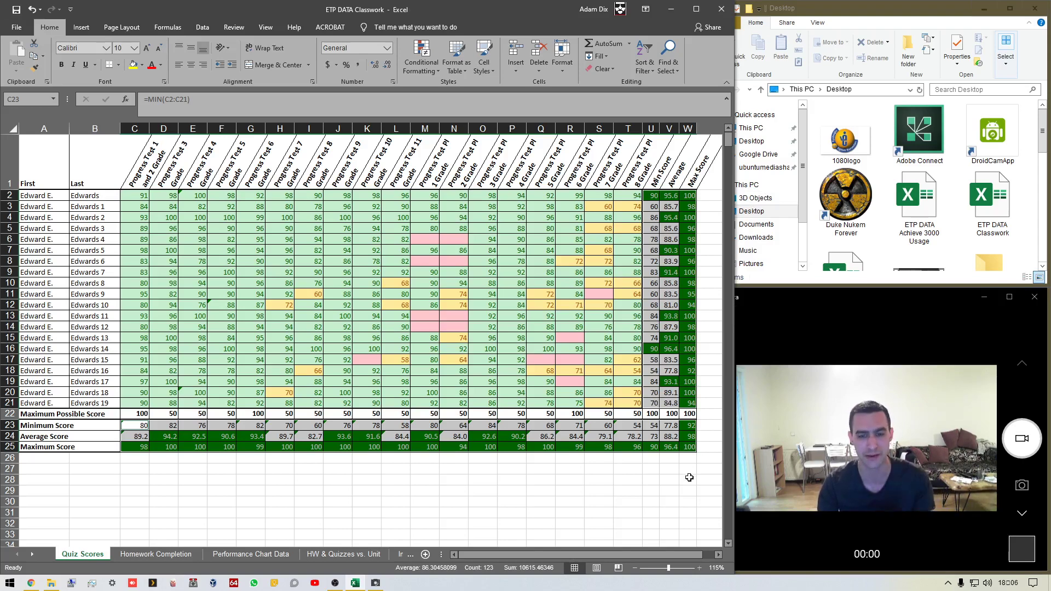
Set up a Less Than highlight rule for summary values U2:W21 and C23:W25 with threshold 70.
left_click(428, 64)
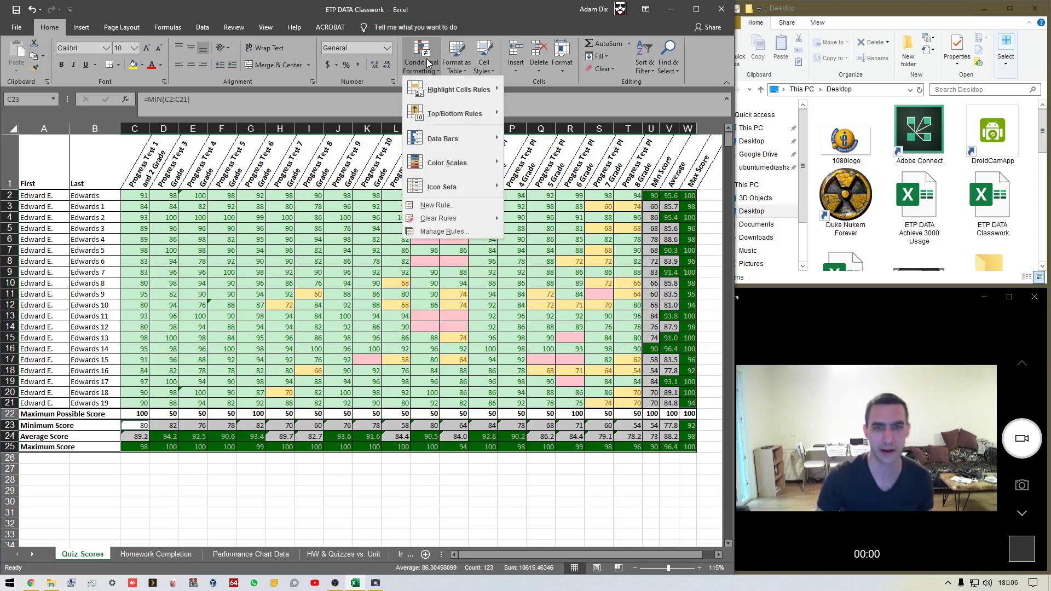
mouse_move(450, 93)
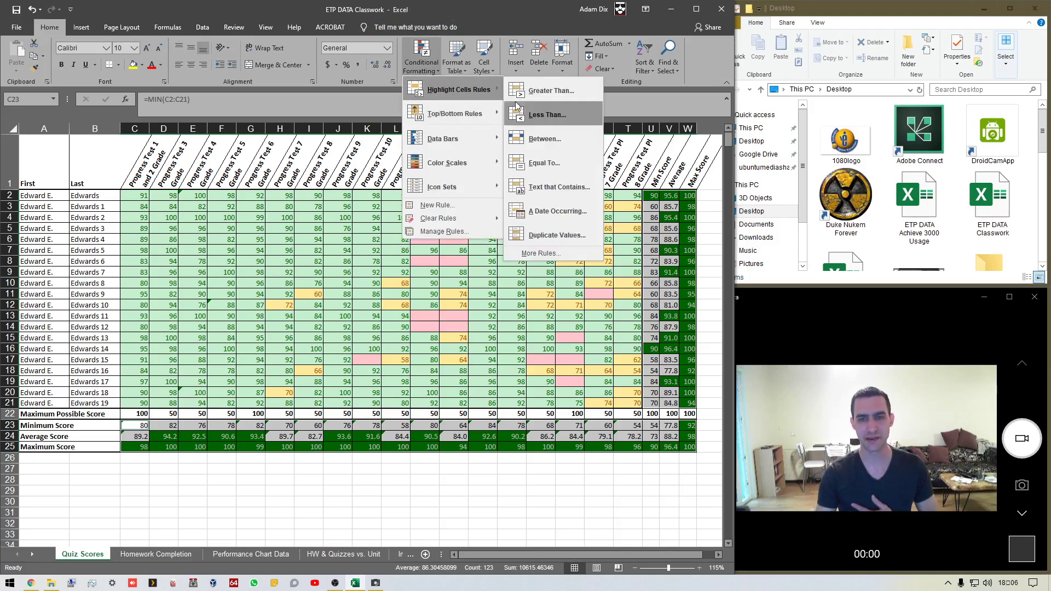
left_click(560, 115)
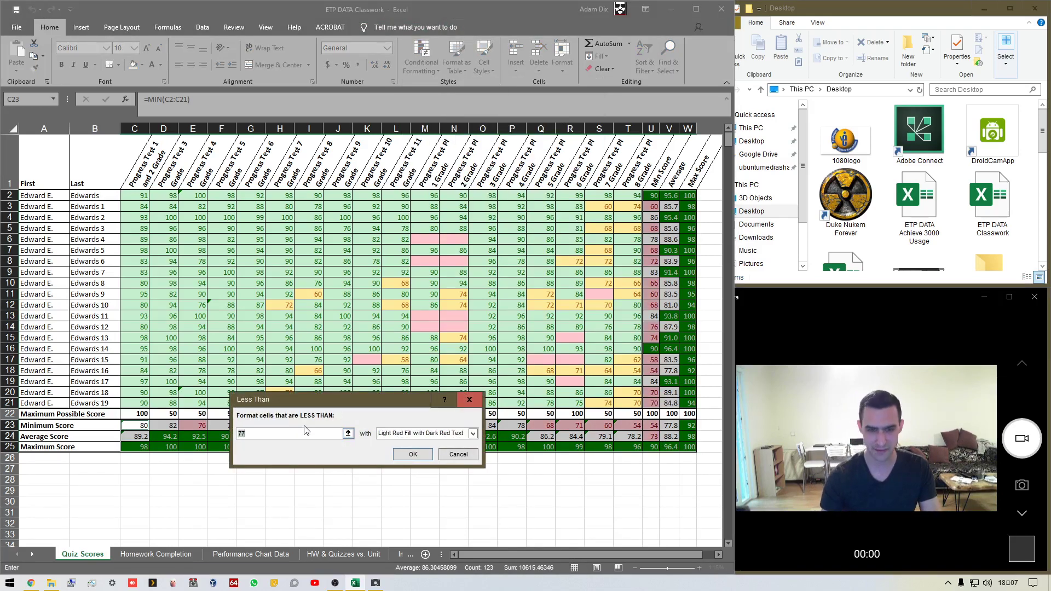
type("70")
Give the Less Than rule a custom format with lightest grey font and standard dark red fill, and apply it.
left_click(472, 433)
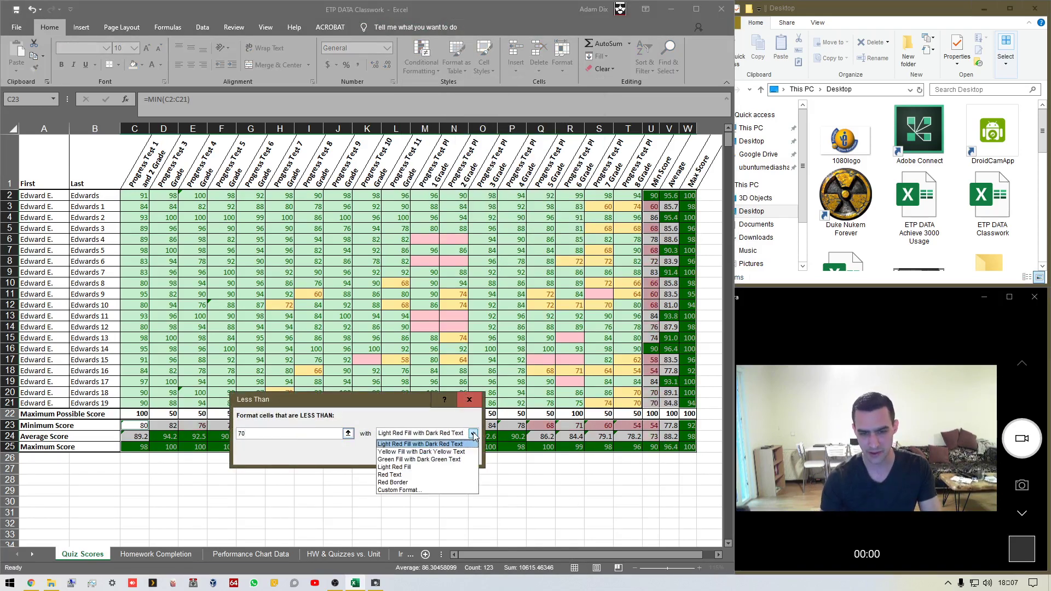
left_click(407, 490)
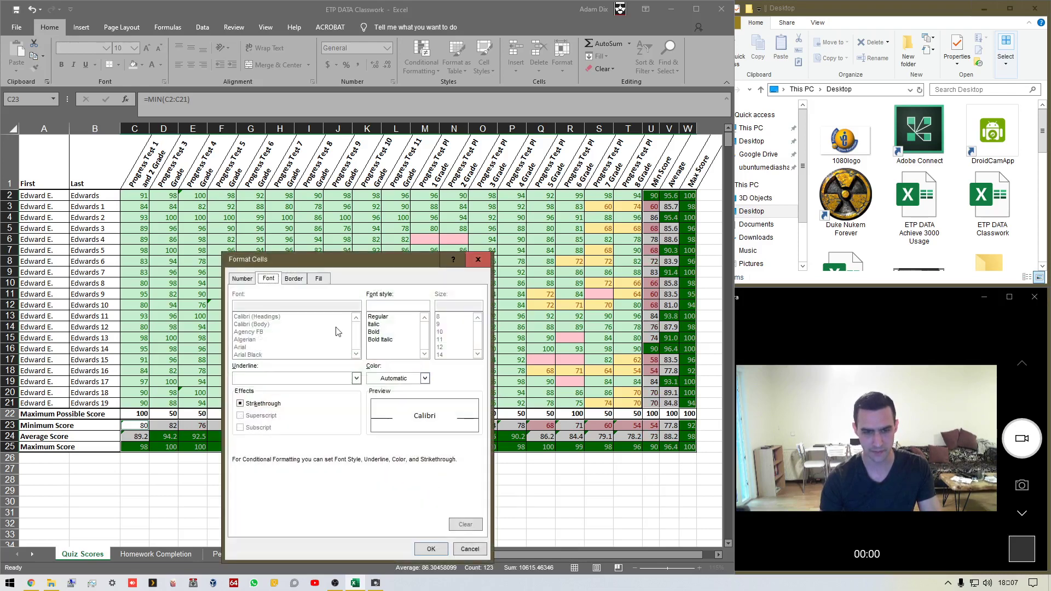
left_click(425, 378)
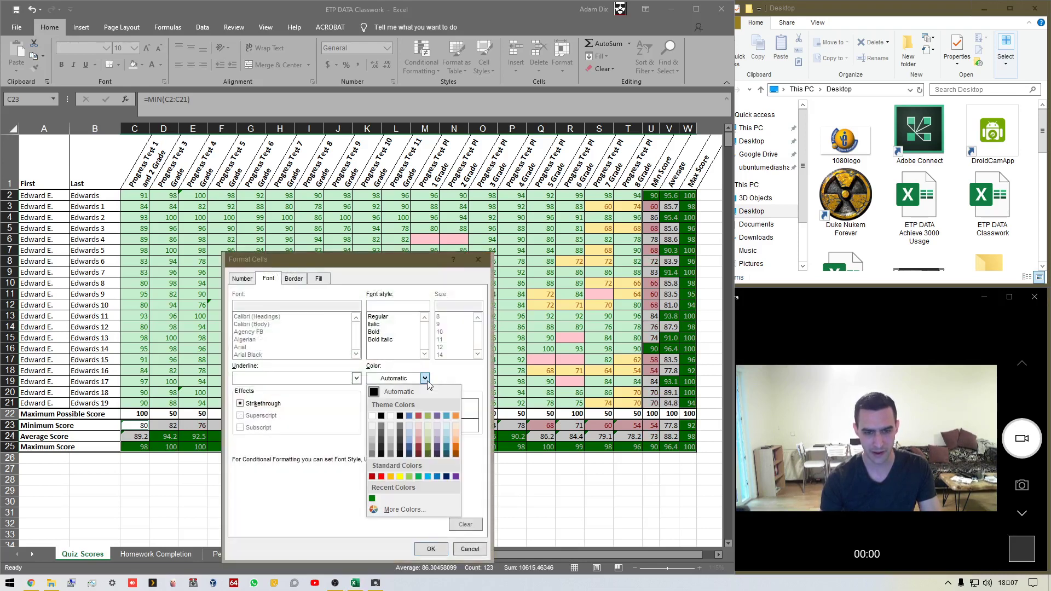
left_click(371, 427)
left_click(319, 279)
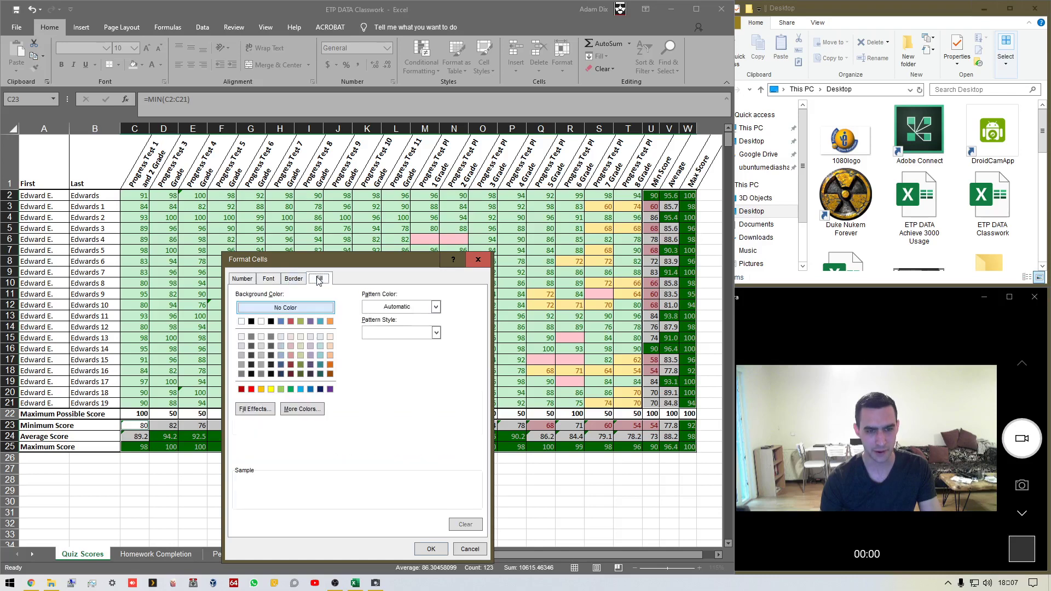
left_click(241, 390)
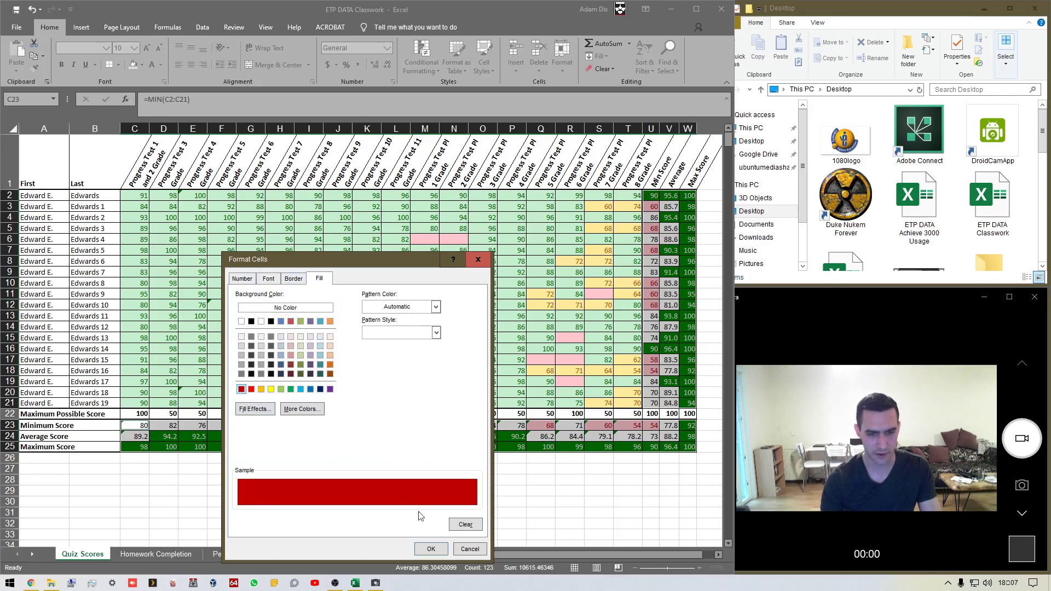
left_click(444, 549)
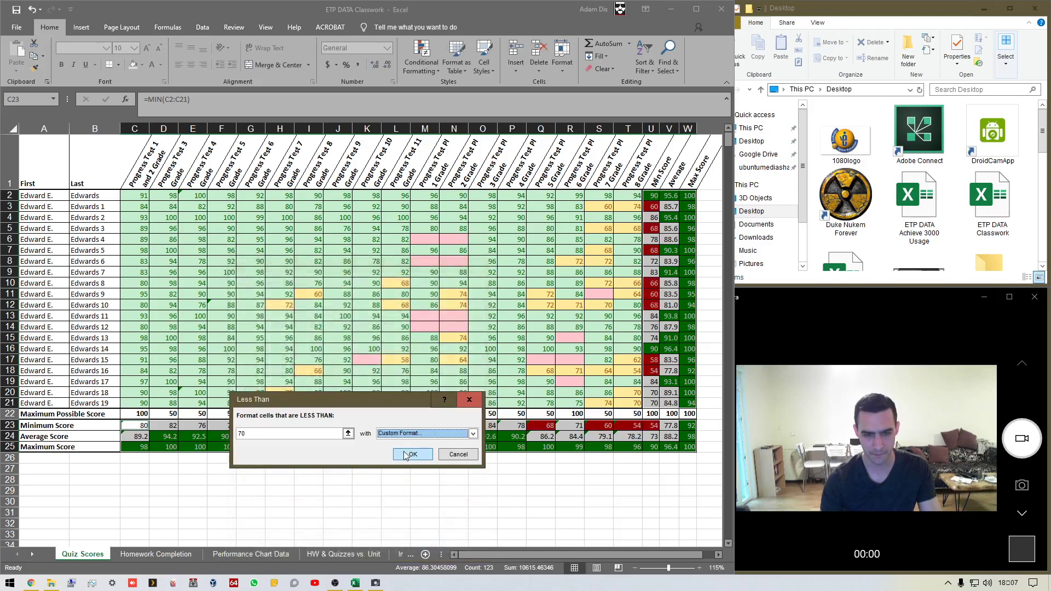
left_click(406, 457)
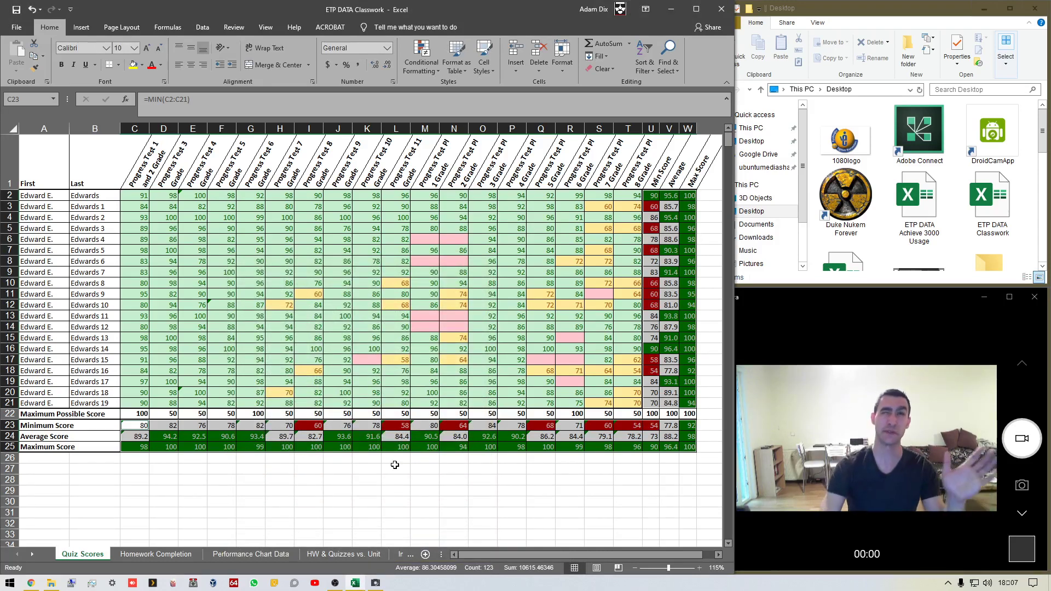
Set up a Between highlight rule for the selected summary values, with limits 70 and 89.999.
left_click(426, 69)
mouse_move(478, 89)
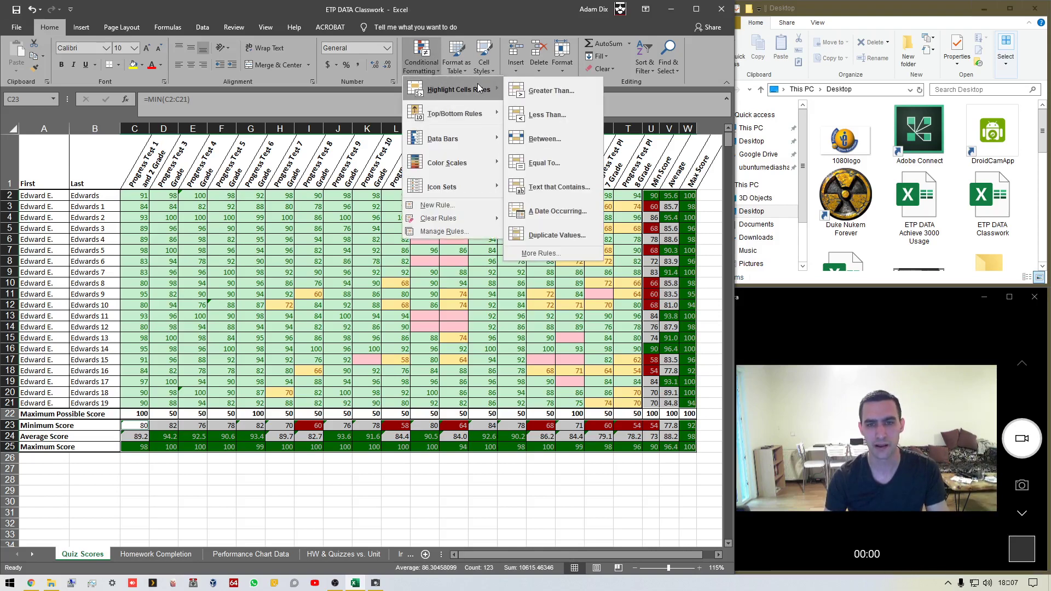
left_click(545, 139)
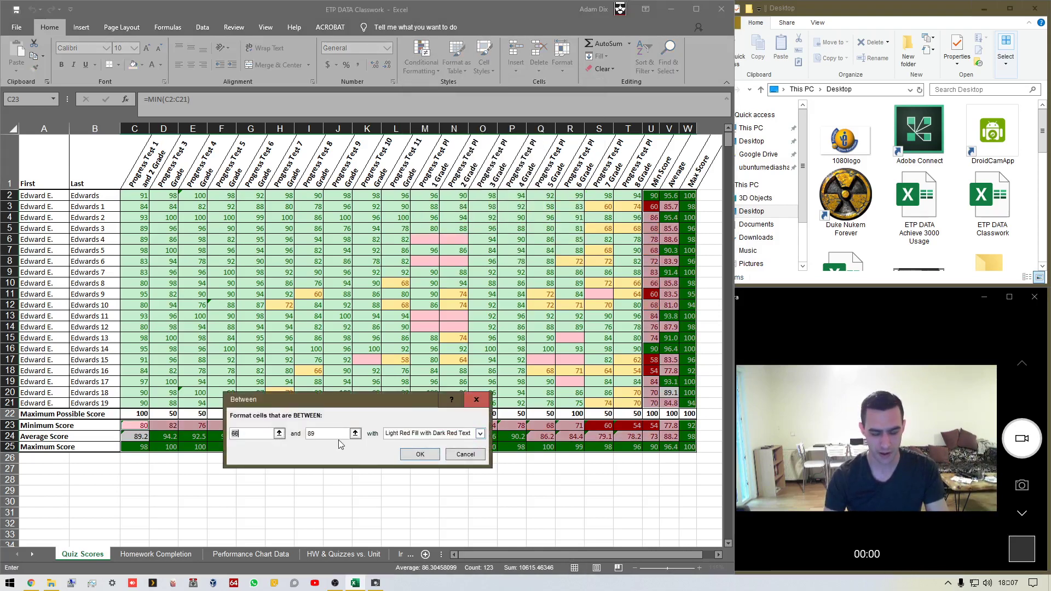
type("70")
left_click(340, 435)
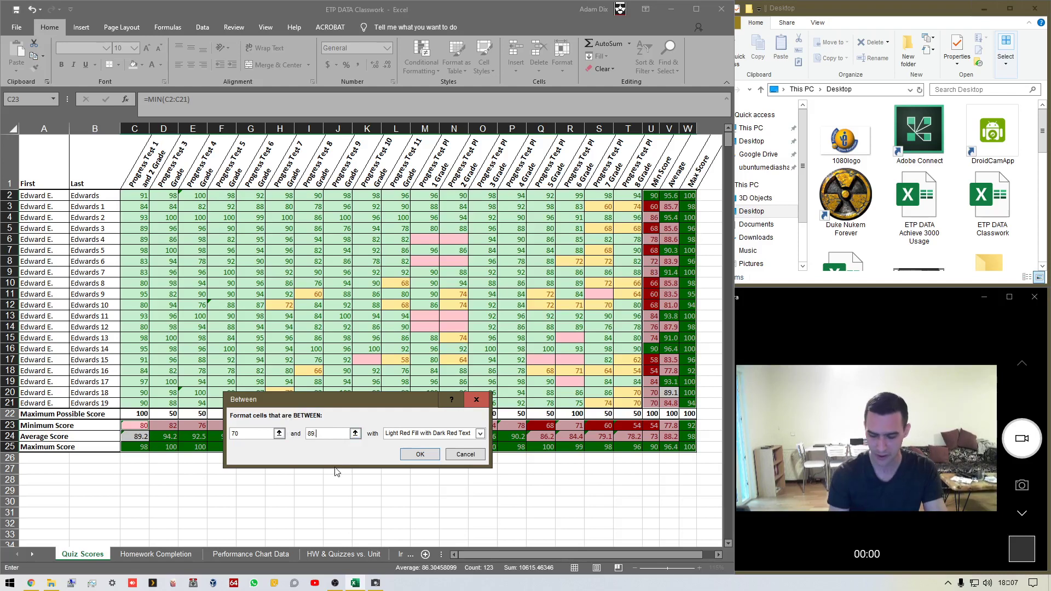
type("999")
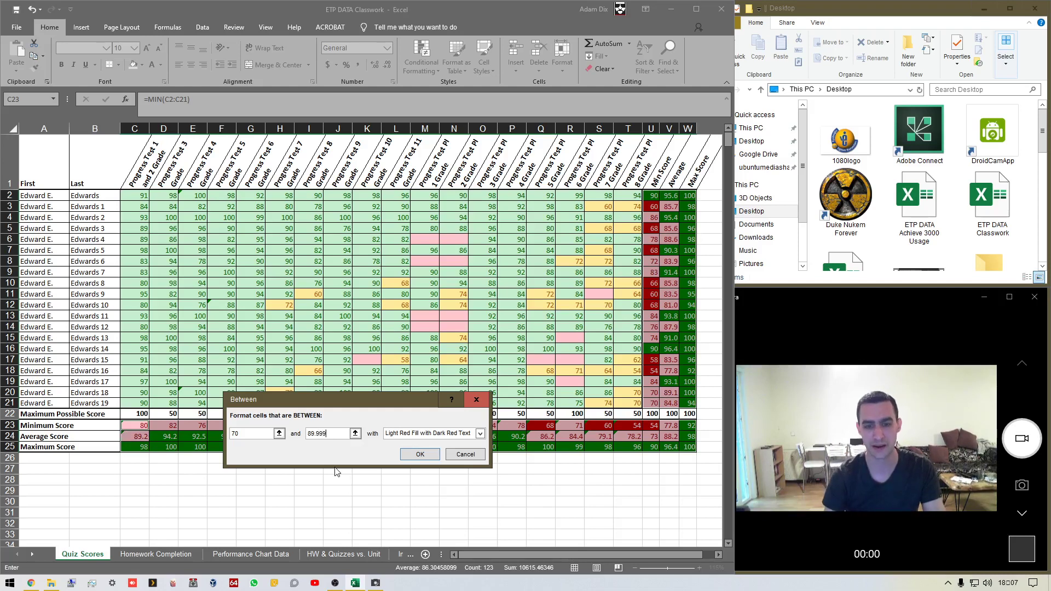
Give the Between rule a custom format with lightest grey font and a golden yellow background fill from the standard color palette.
left_click(480, 434)
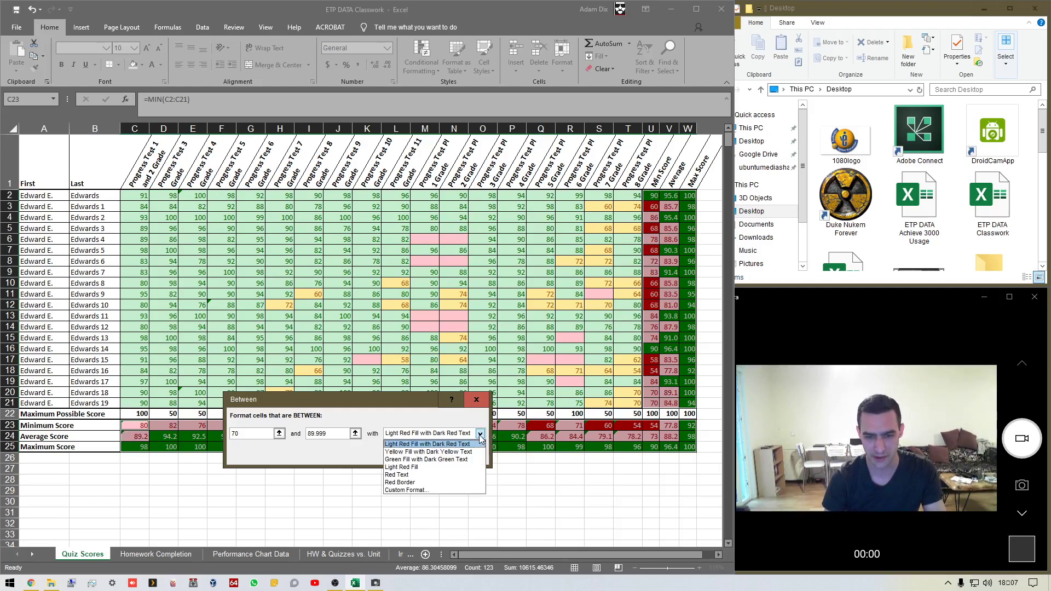
left_click(424, 490)
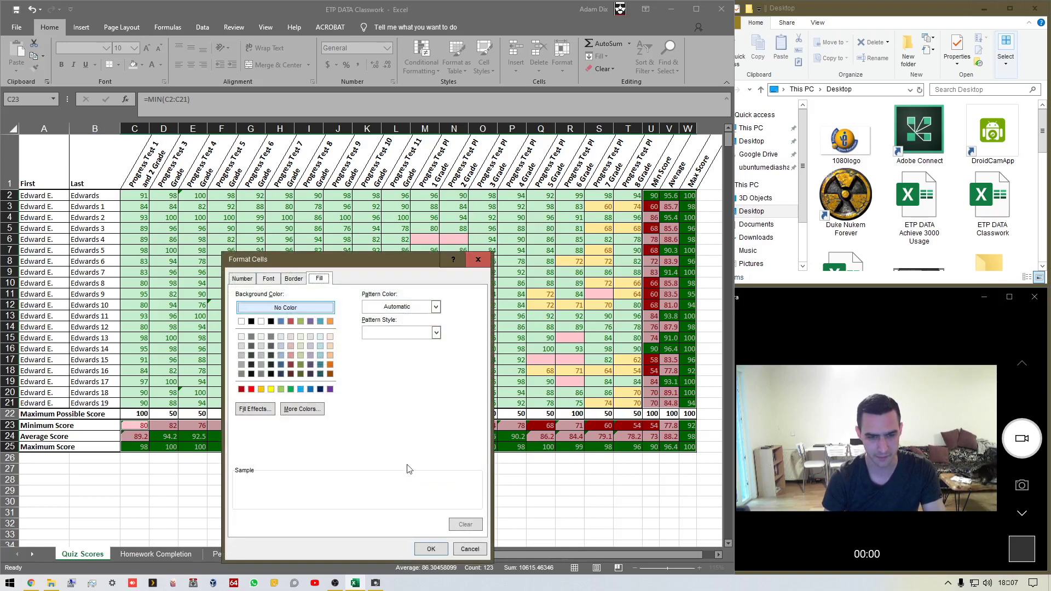
left_click(269, 280)
left_click(425, 378)
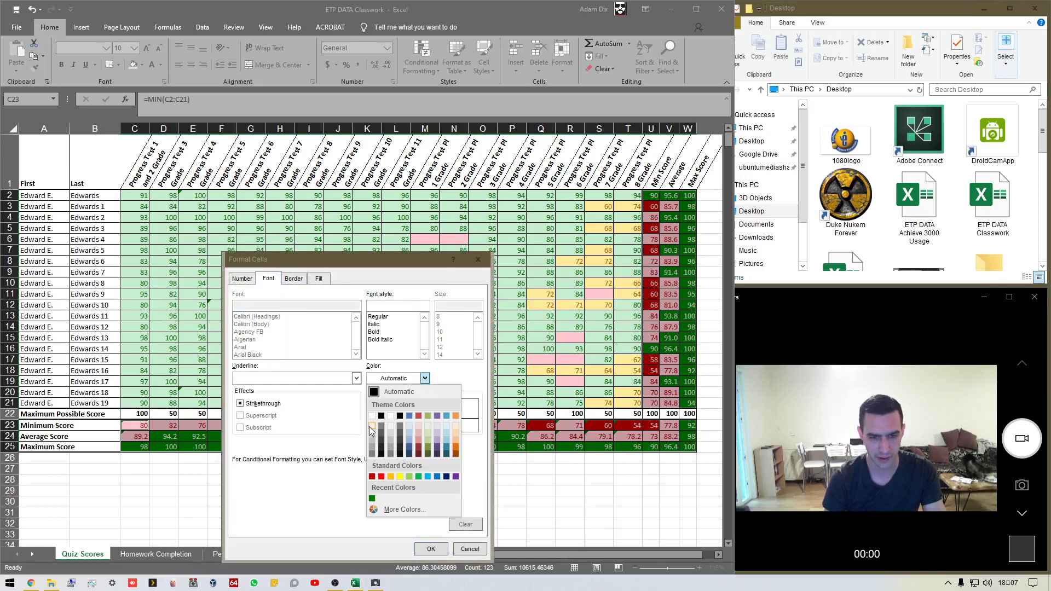
left_click(370, 426)
left_click(319, 279)
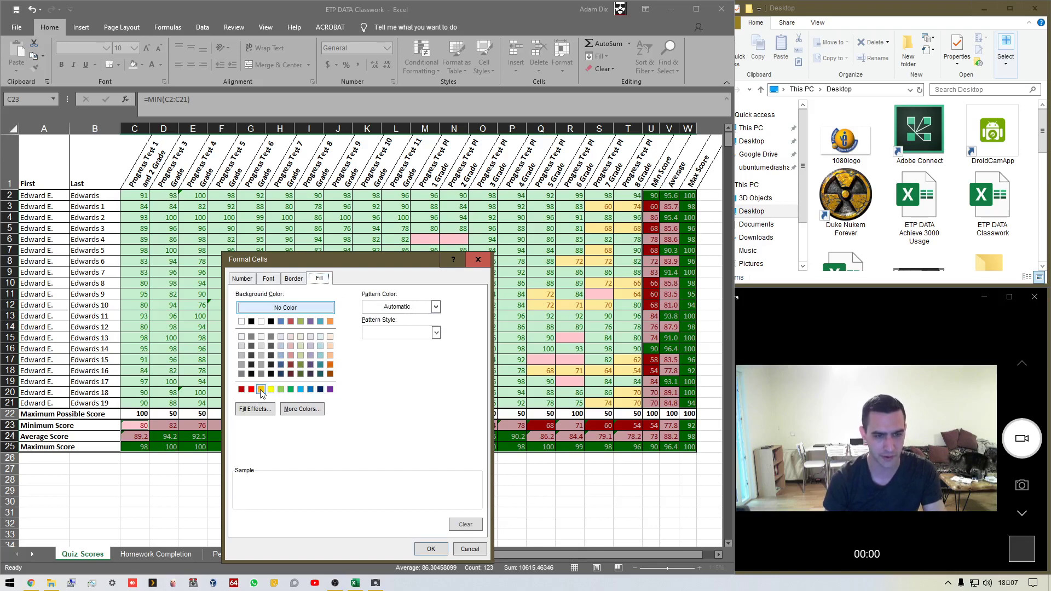
left_click(318, 414)
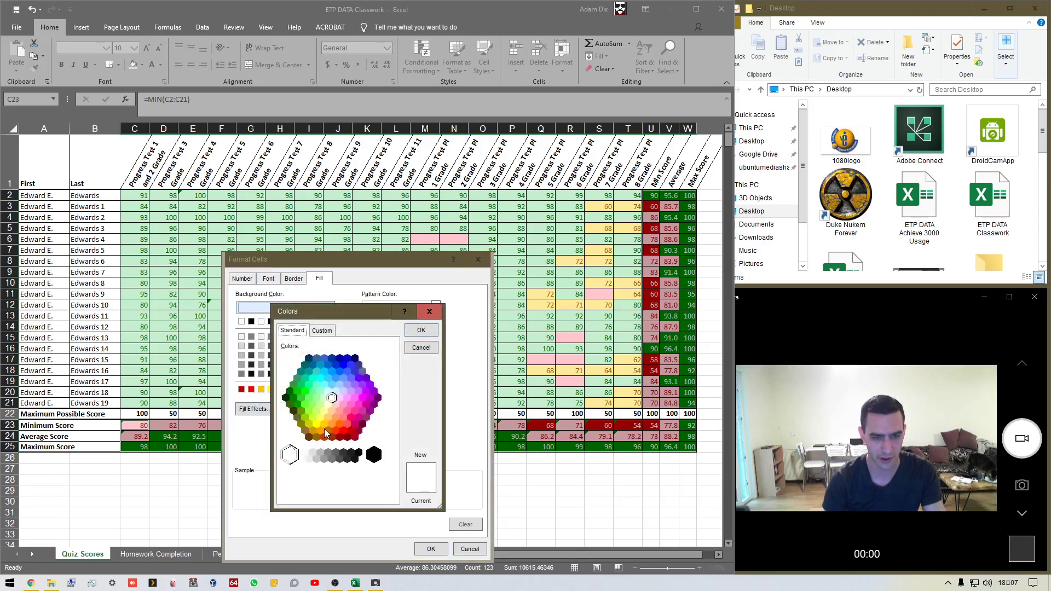
left_click(324, 425)
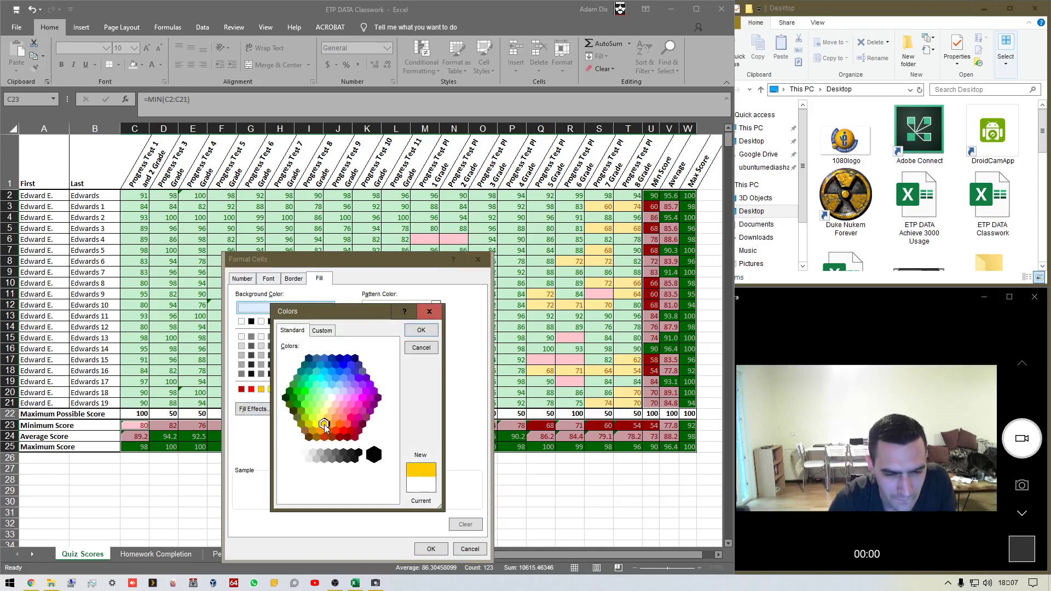
left_click(422, 330)
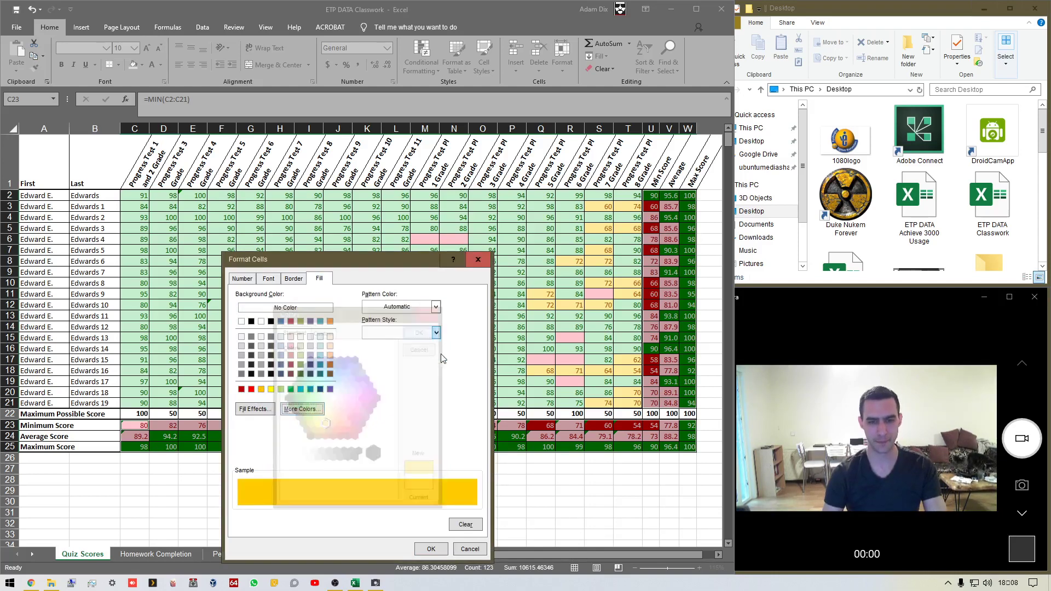
left_click(426, 552)
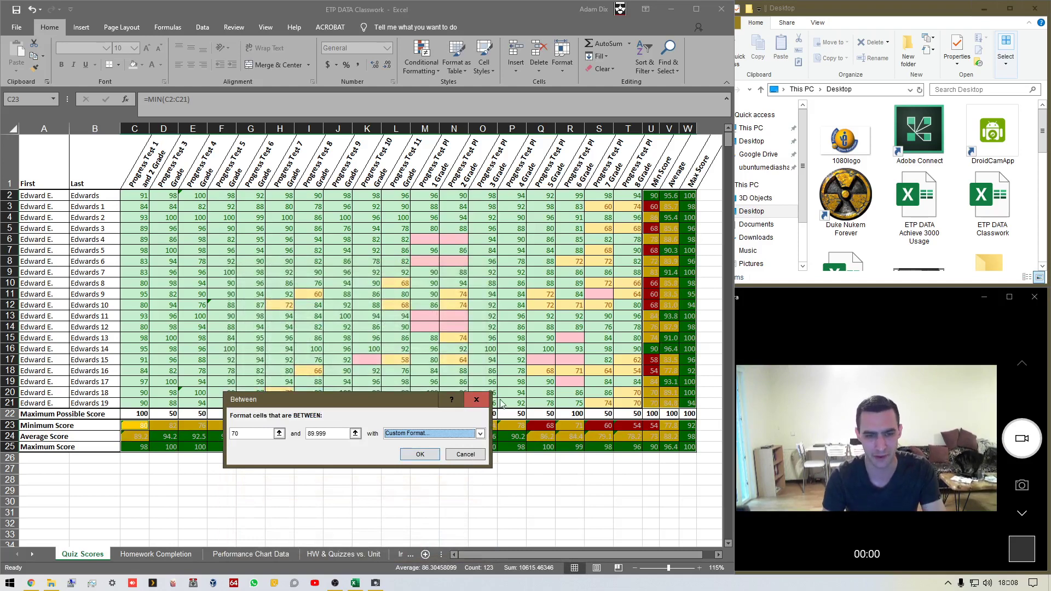
Change the Between rule's custom font color to a dark grey theme shade, apply the rule and deselect the summary cells.
left_click(481, 434)
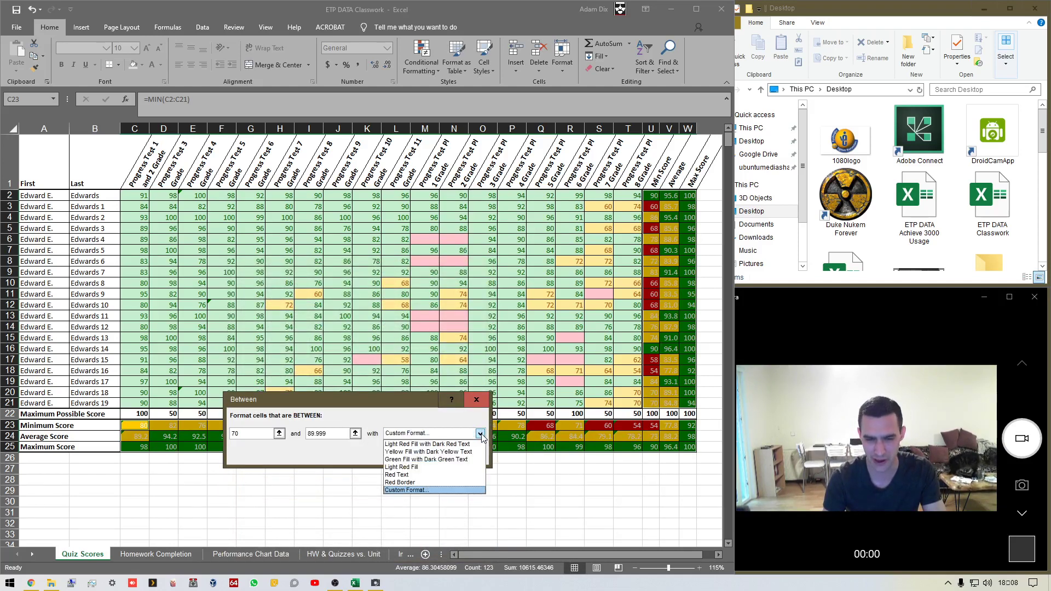
left_click(423, 490)
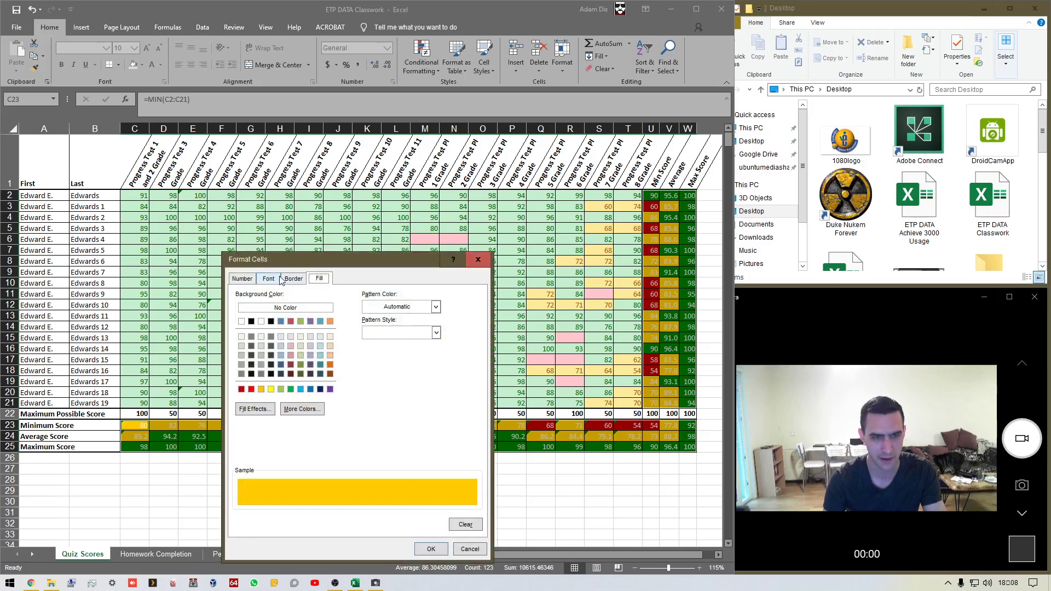
left_click(269, 281)
left_click(425, 378)
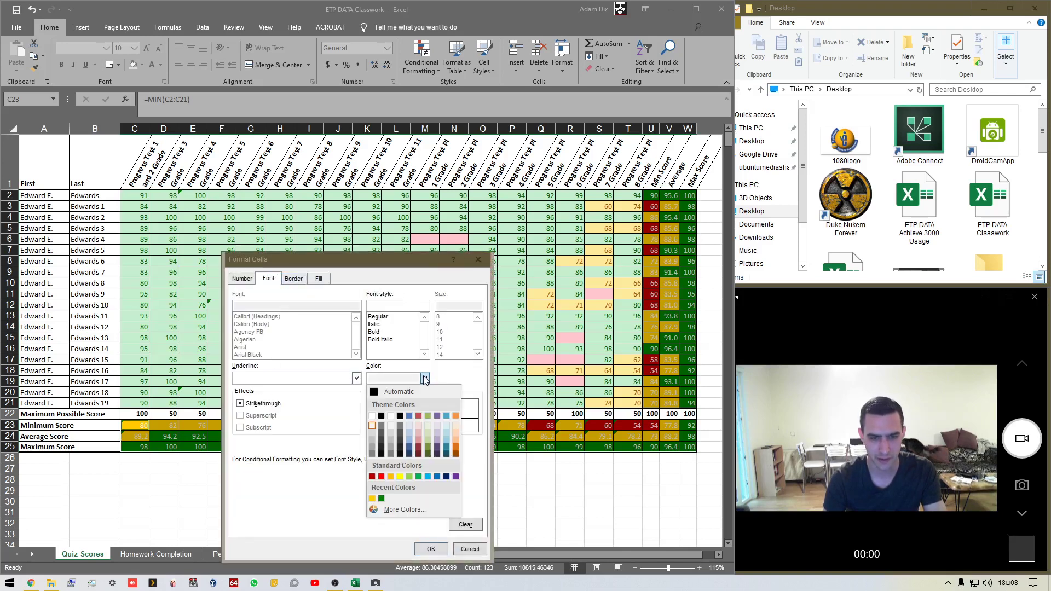
left_click(382, 435)
left_click(433, 548)
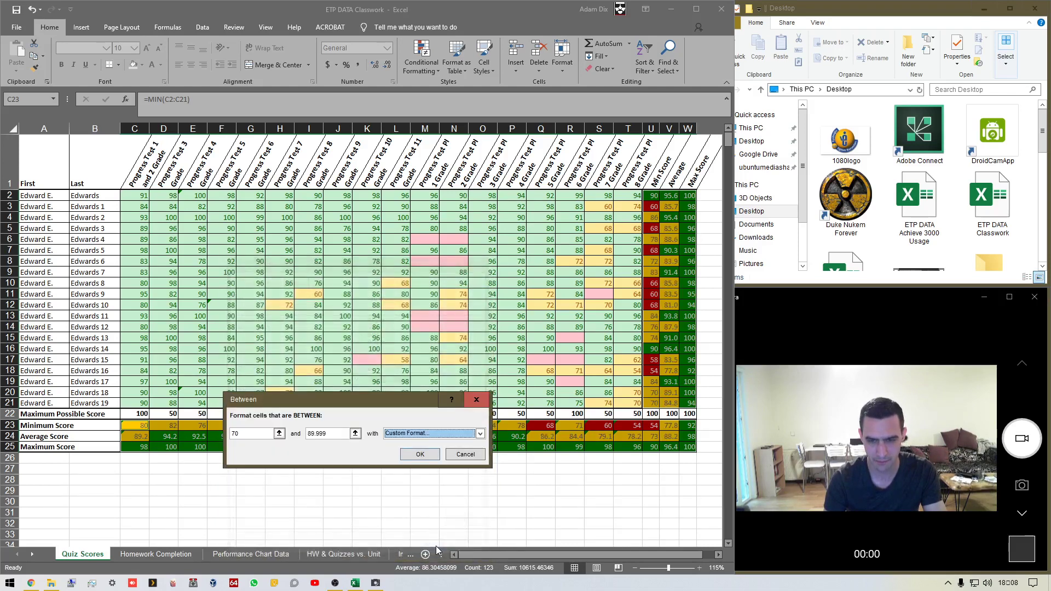
left_click(419, 454)
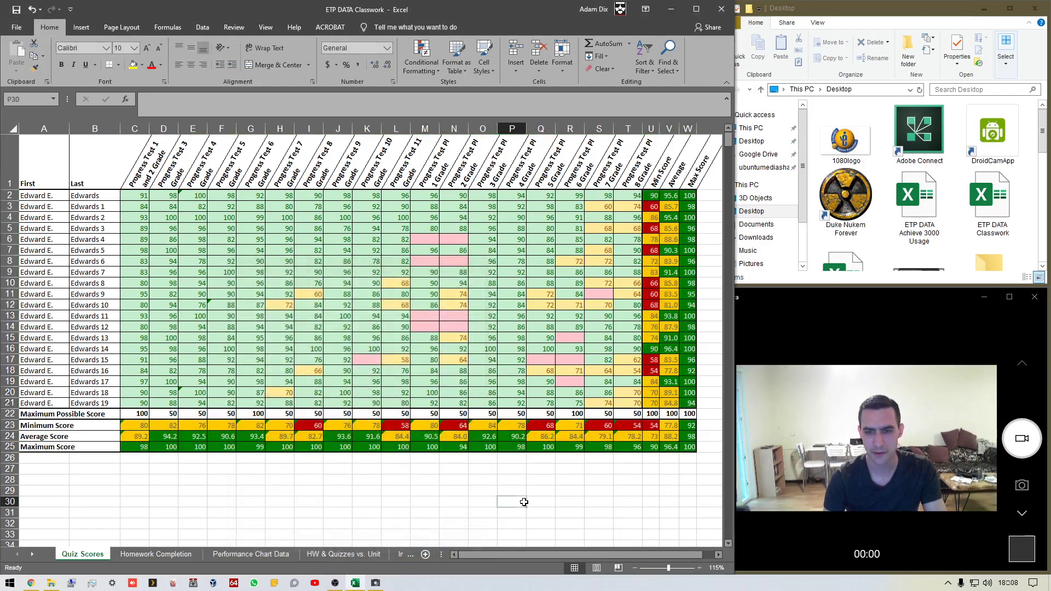
left_click(512, 502)
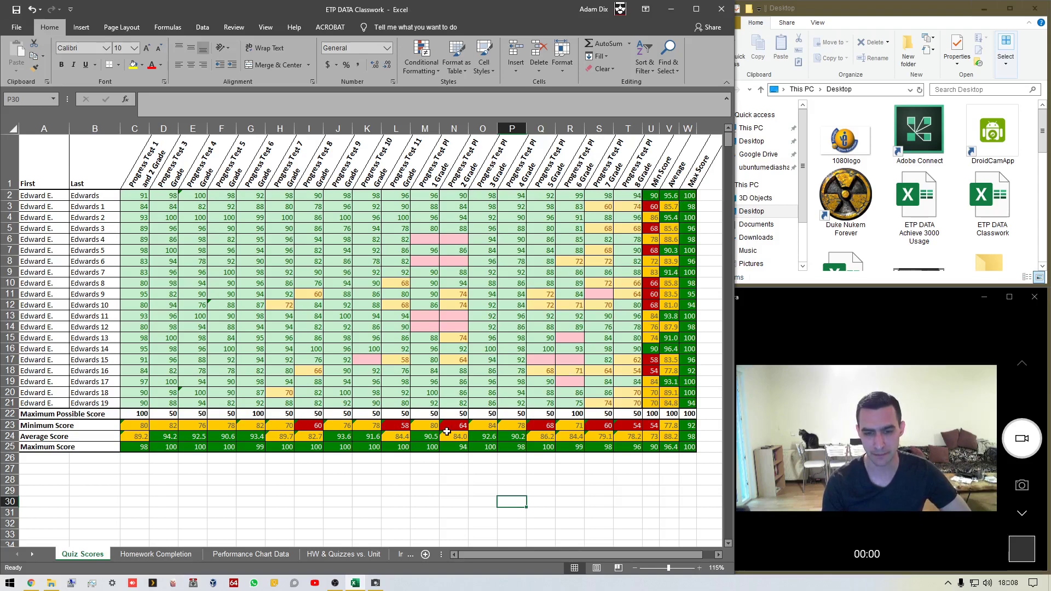
left_click_drag(634, 405, 139, 202)
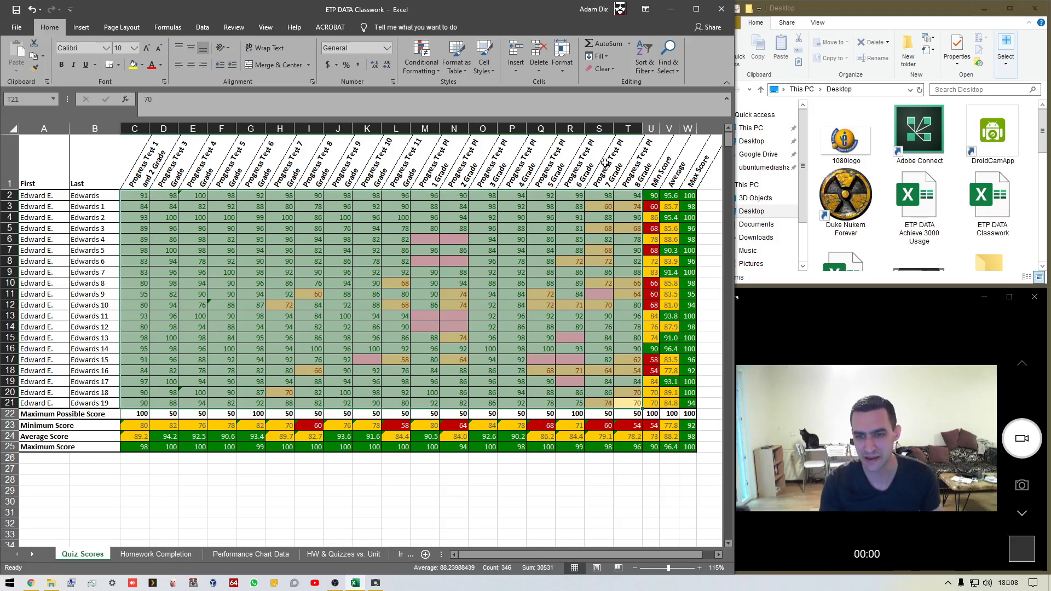
left_click_drag(651, 195, 680, 478)
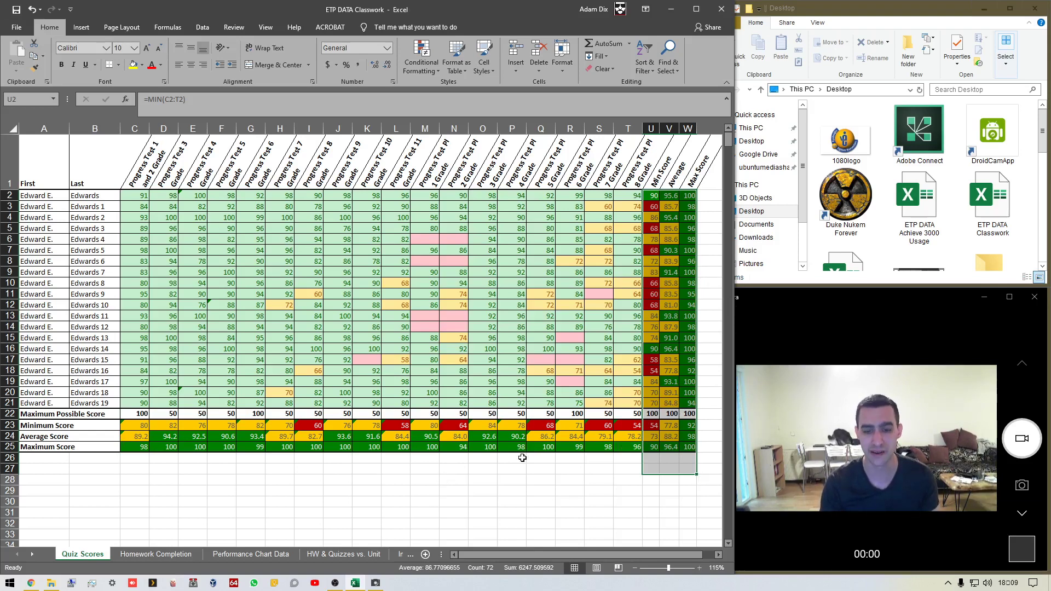
left_click(473, 464)
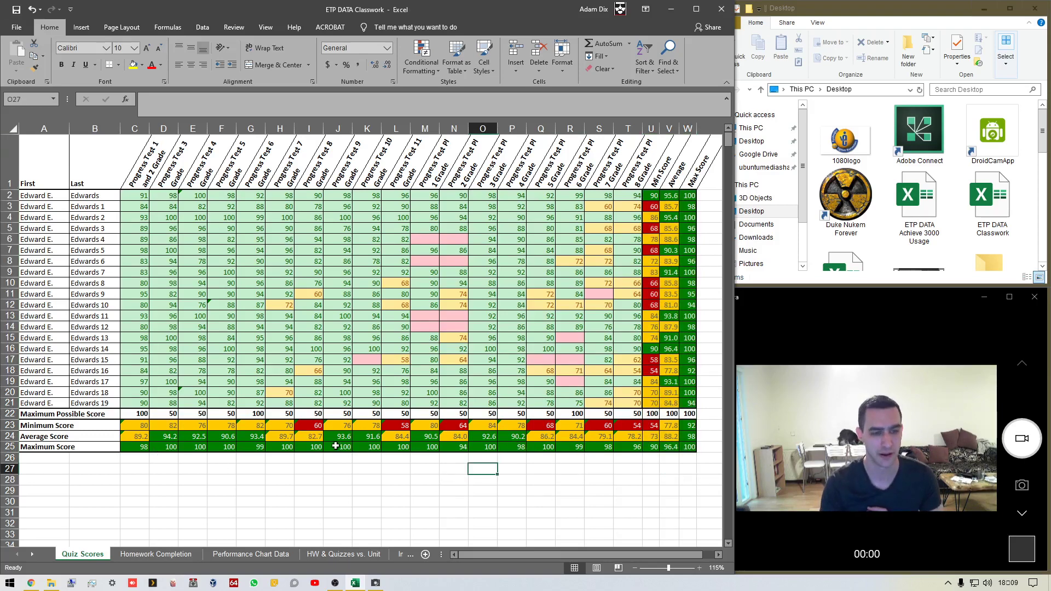
Move the Maximum Possible Score row from row 22 to row 2, directly below the header row.
right_click(10, 414)
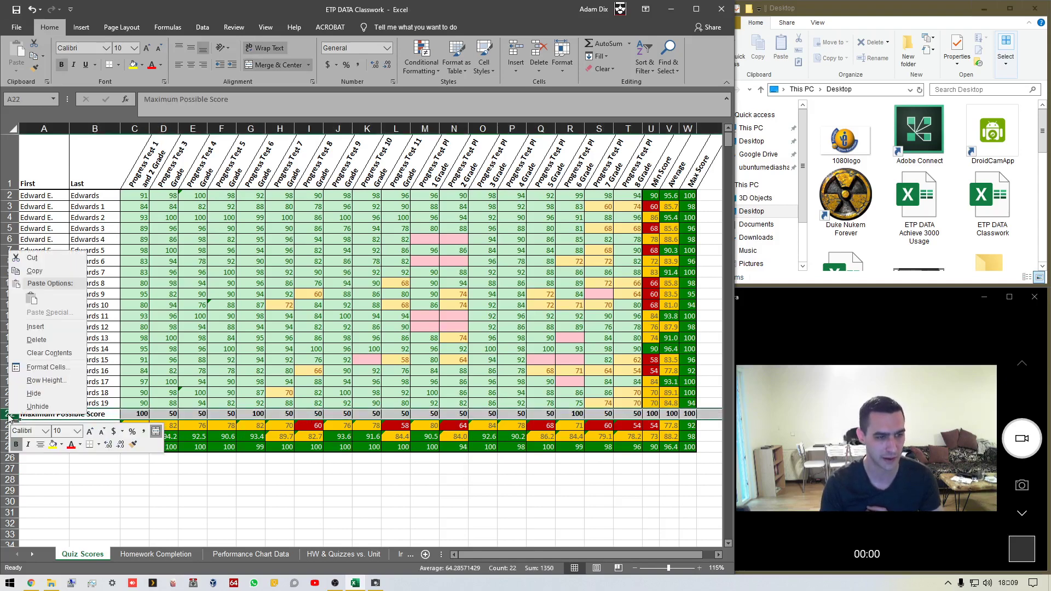
left_click(32, 257)
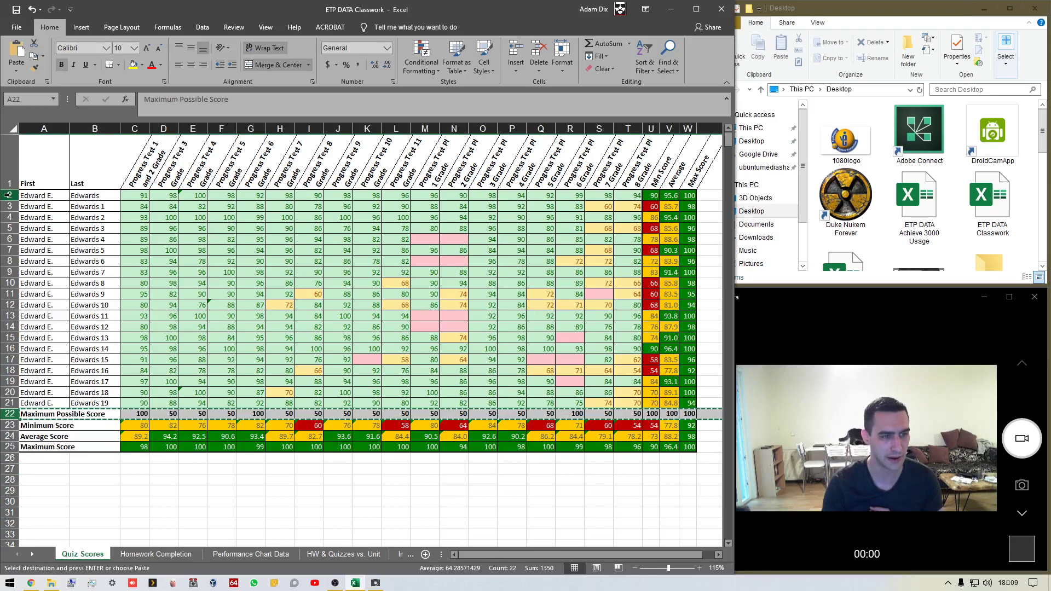
right_click(10, 195)
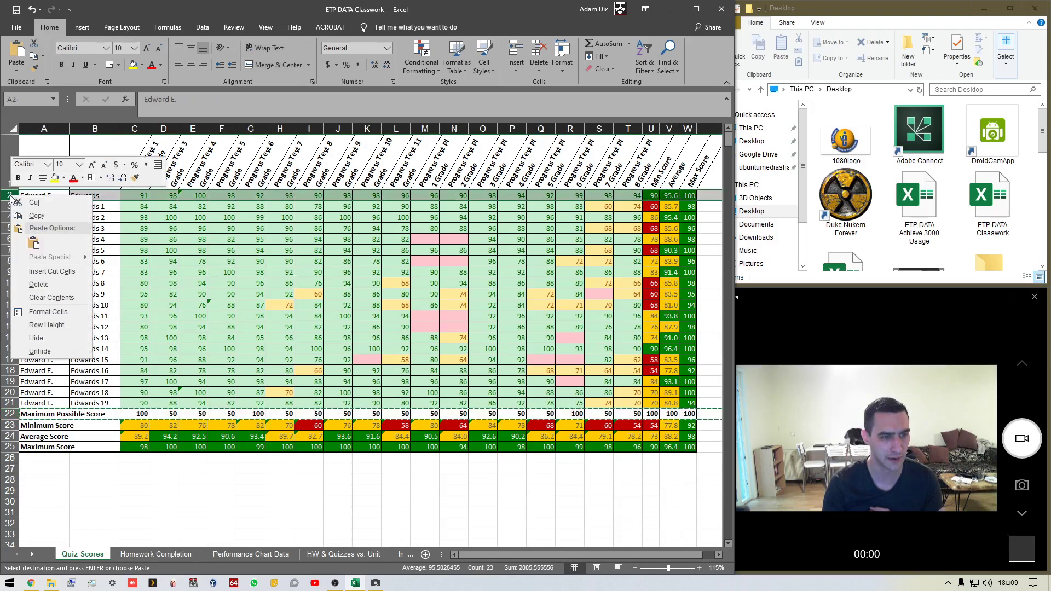
left_click(73, 268)
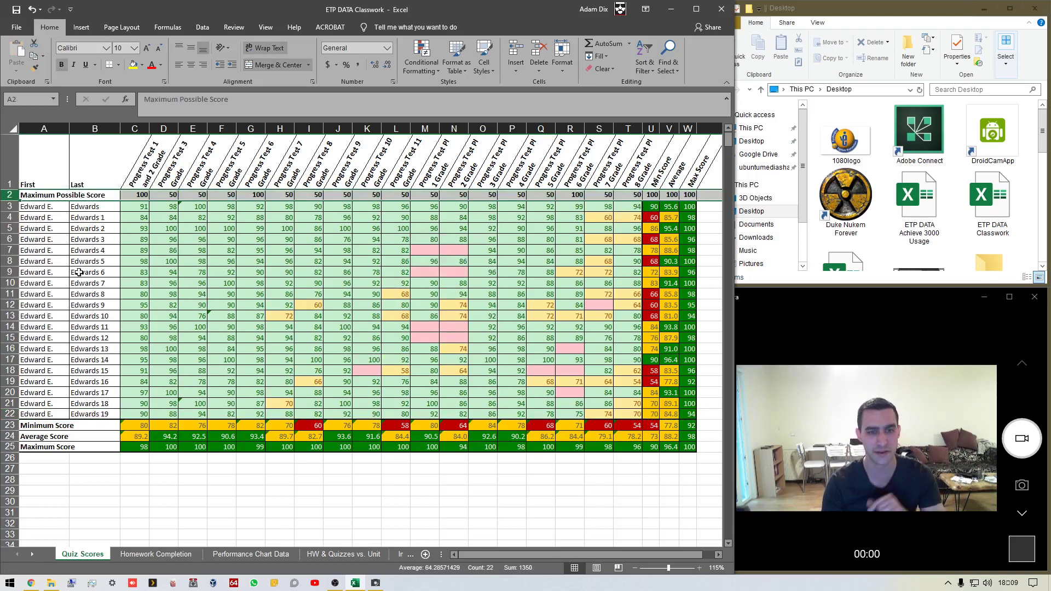
left_click(235, 271)
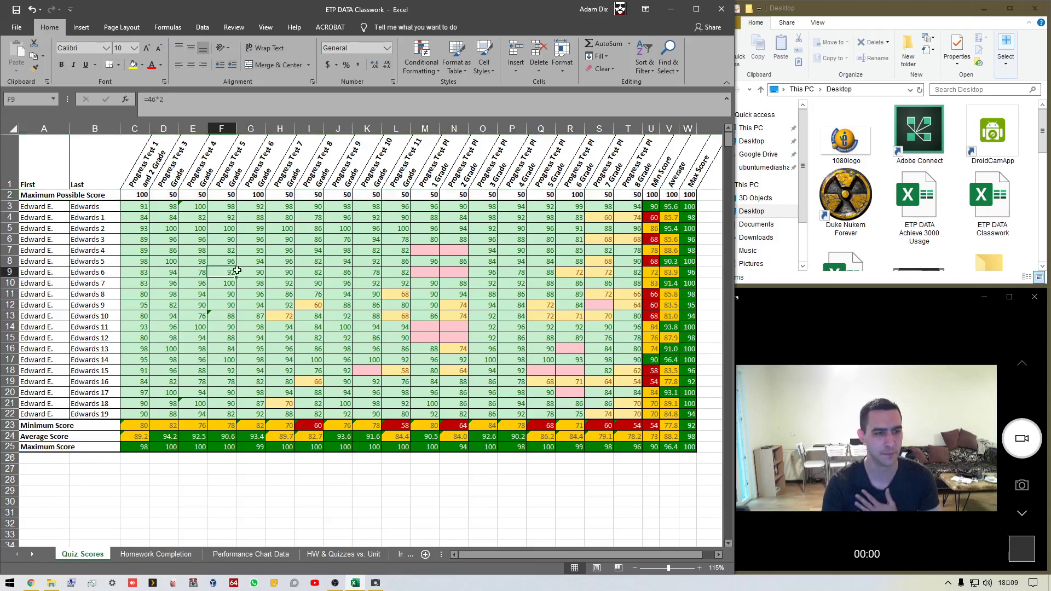
scroll(345, 321, "down", 2)
scroll(345, 321, "up", 2)
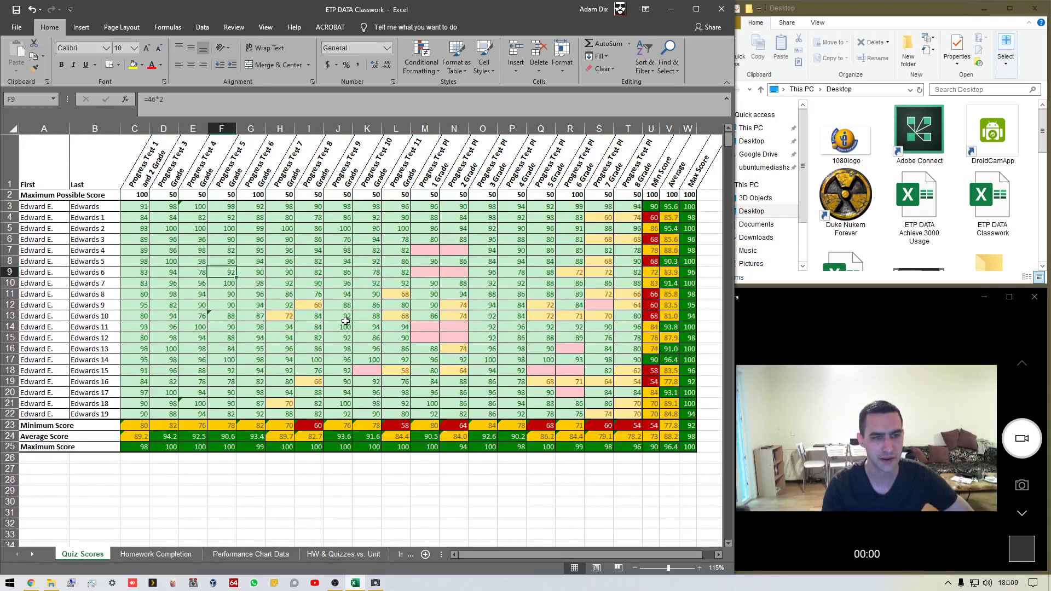
scroll(345, 321, "down", 7)
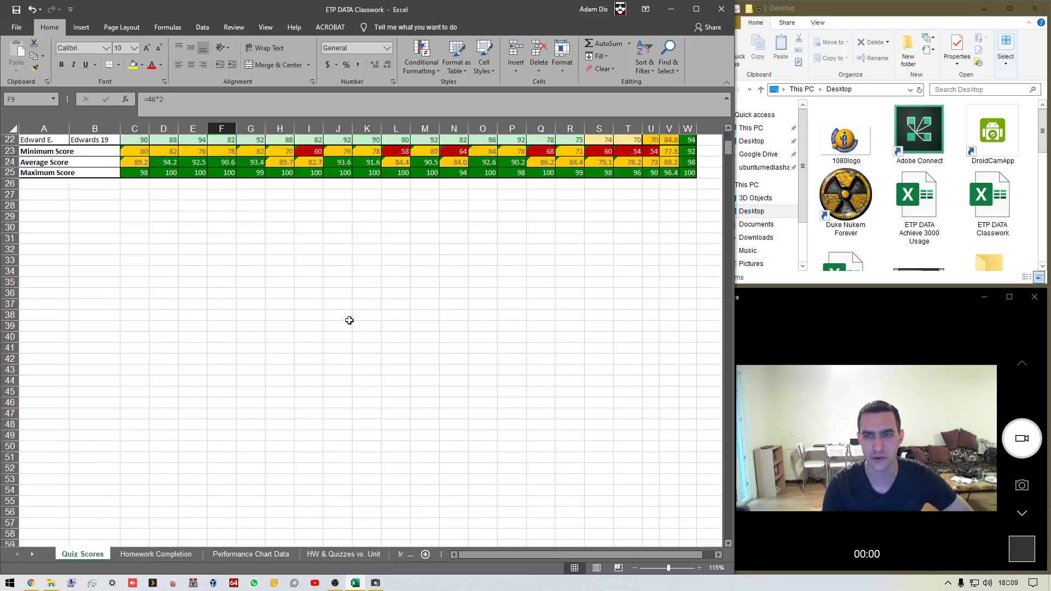
scroll(349, 321, "up", 7)
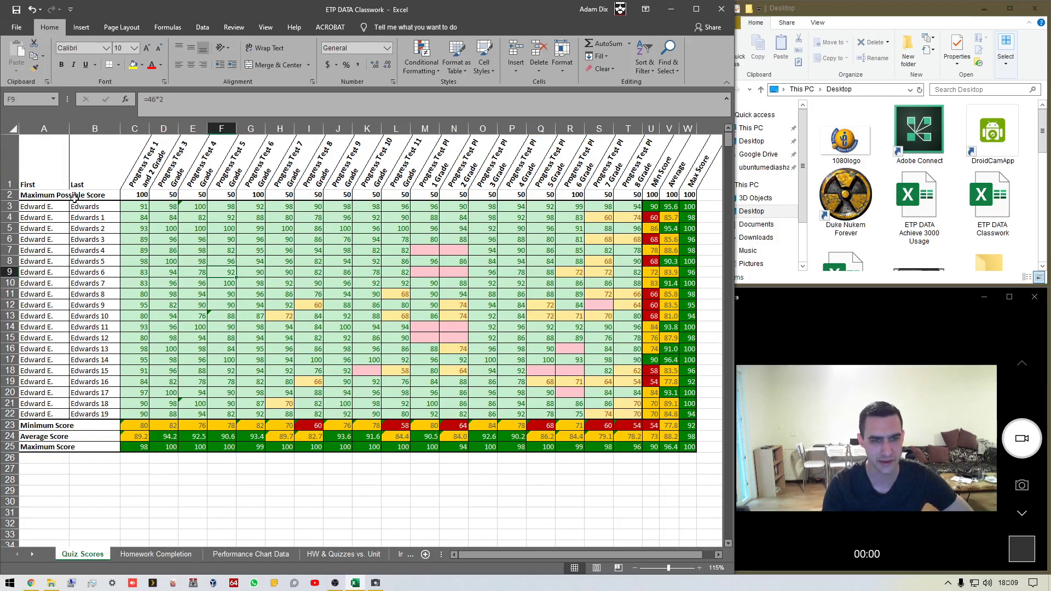
scroll(529, 321, "down", 19)
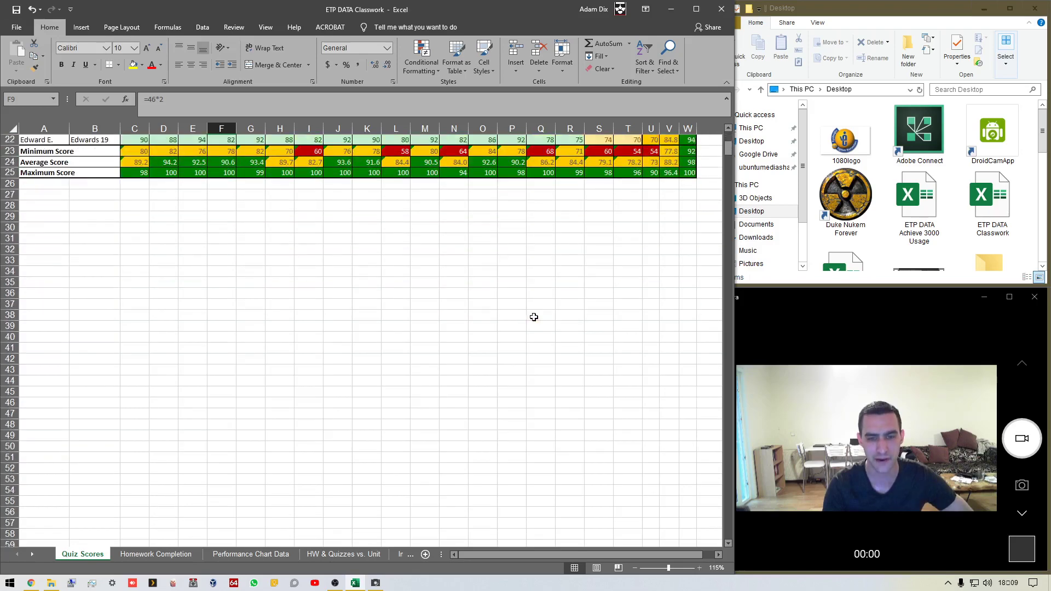
scroll(529, 321, "down", 6)
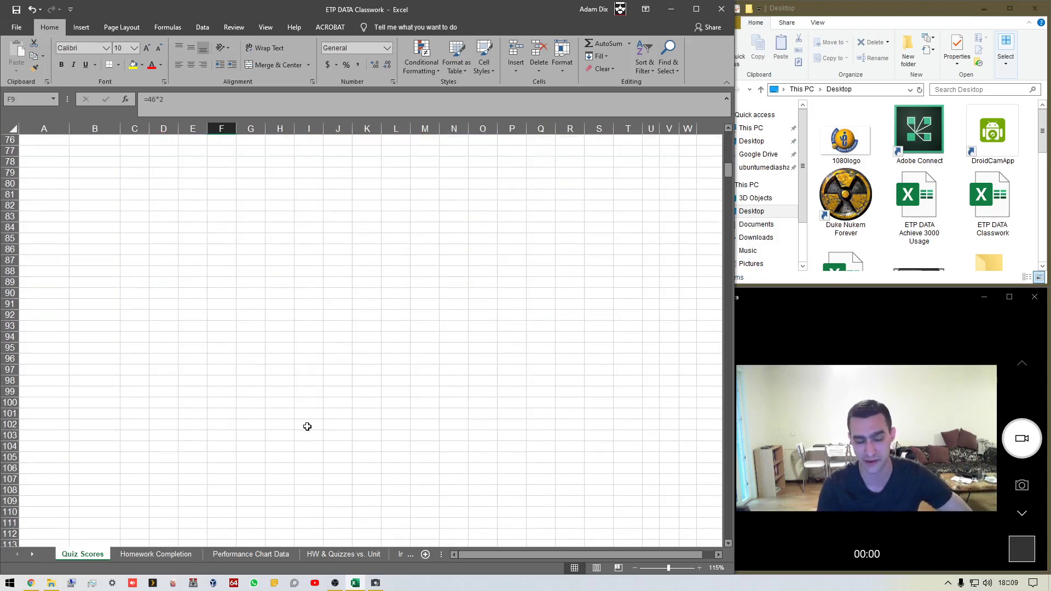
scroll(308, 427, "up", 20)
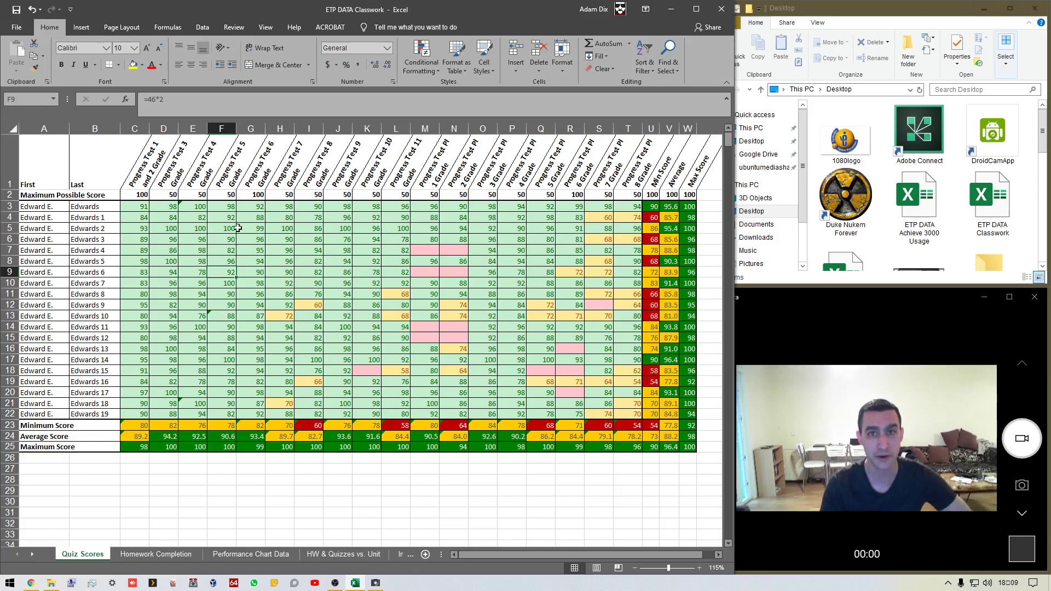
Apply all borders and thick outside borders to the header and Maximum Possible Score rows, A1:W2.
left_click(54, 169)
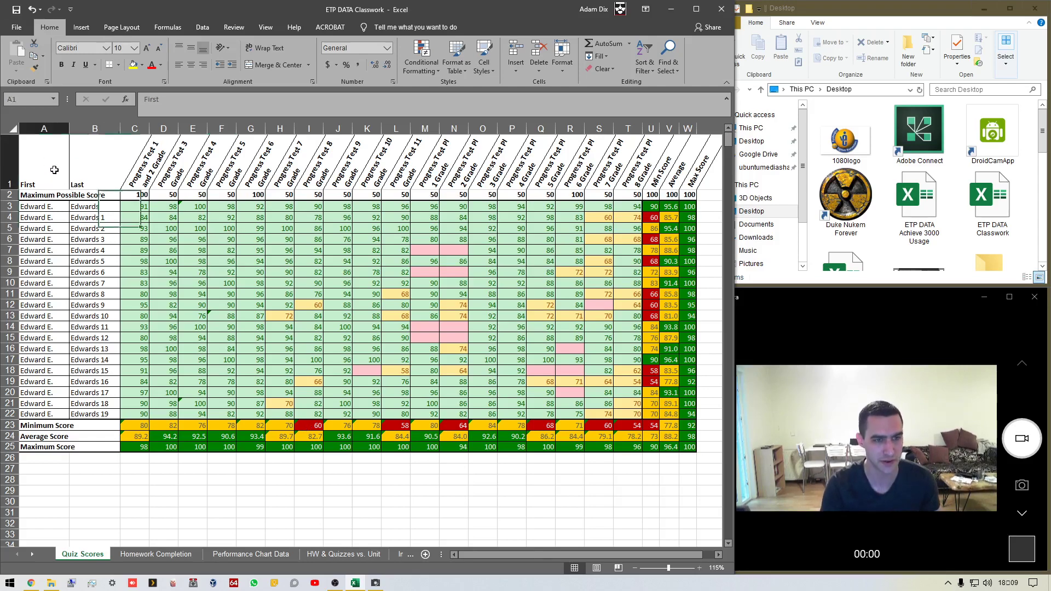
left_click_drag(54, 169, 685, 196)
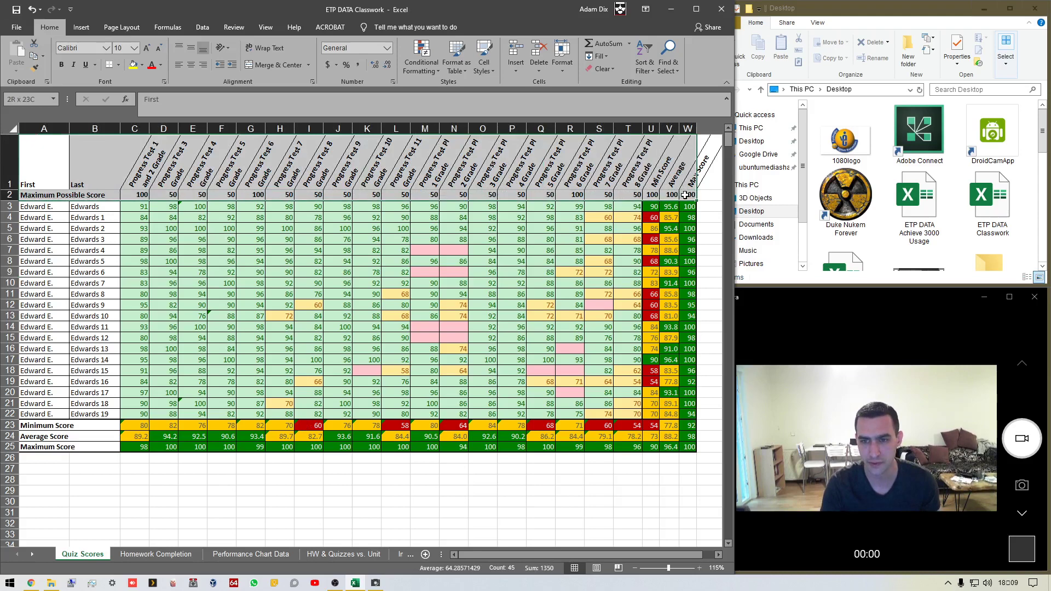
left_click(119, 65)
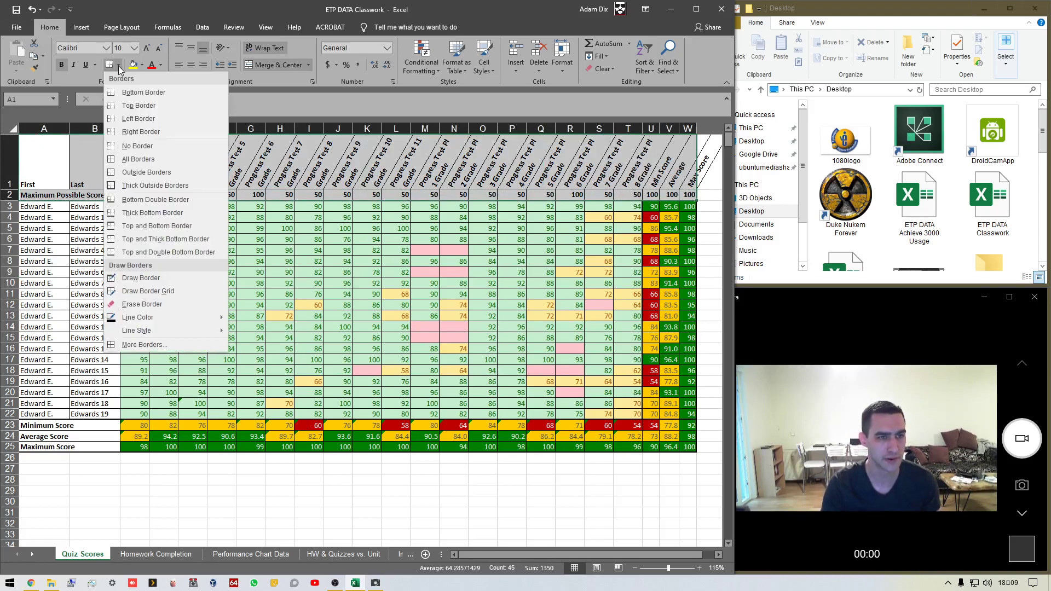
left_click(136, 159)
left_click(118, 65)
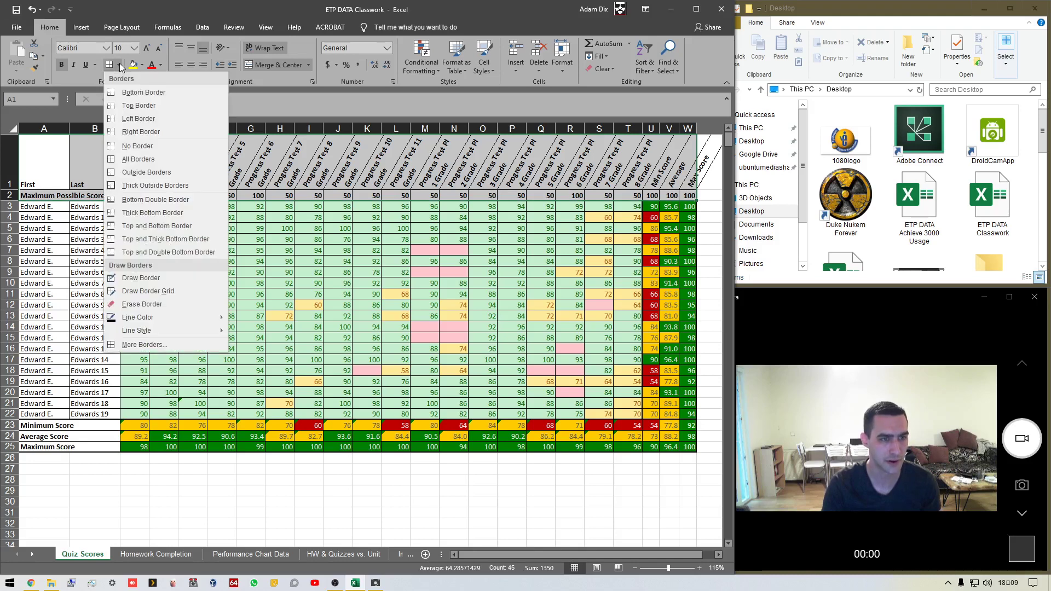
left_click(140, 186)
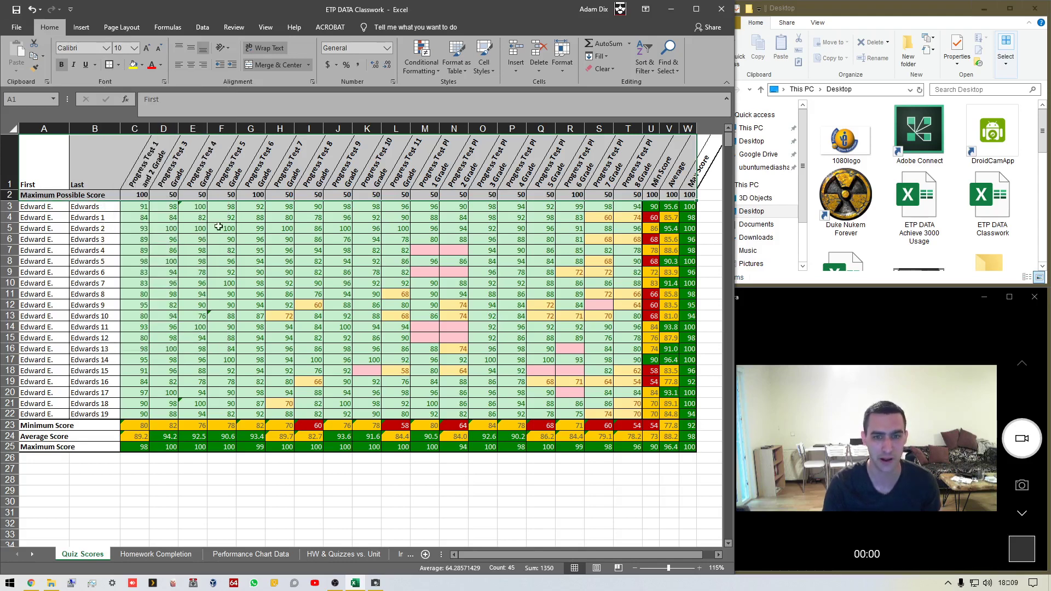
left_click(465, 241)
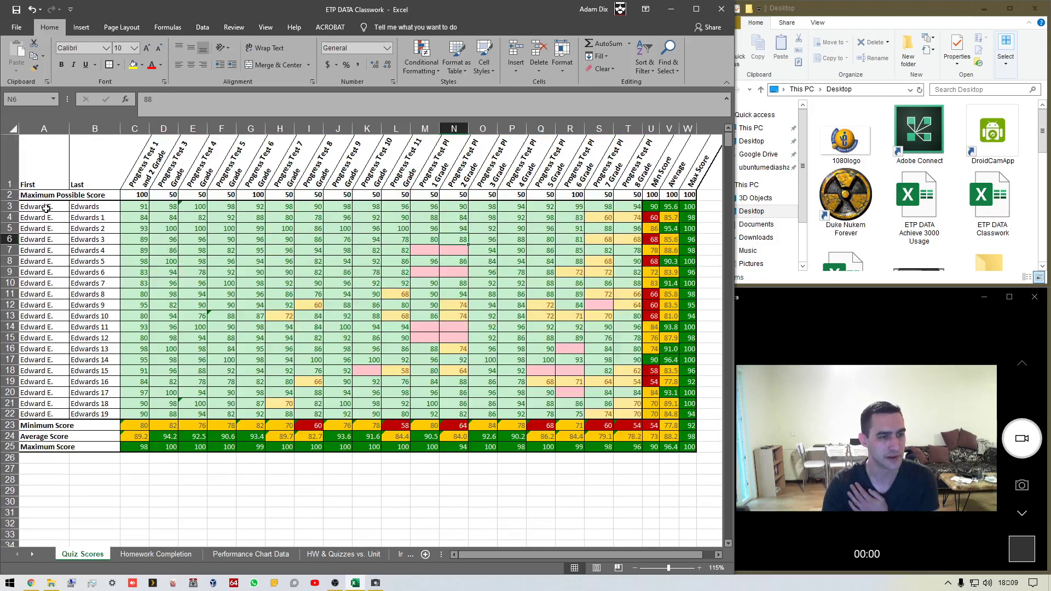
Freeze the header row above row 2 and check how the sheet scrolls beneath it.
left_click(10, 195)
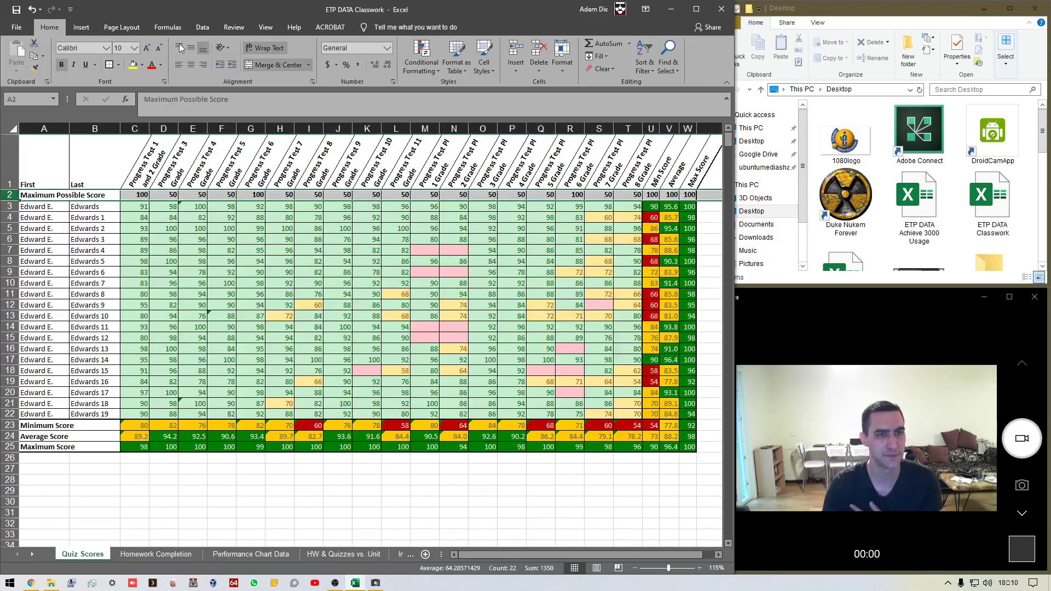
left_click(266, 28)
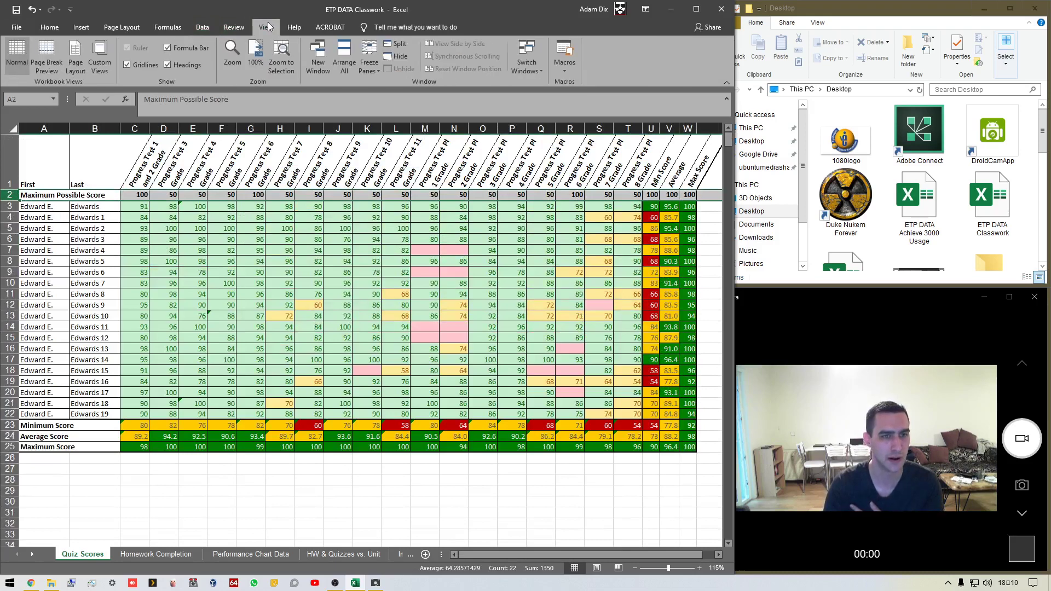
left_click(376, 71)
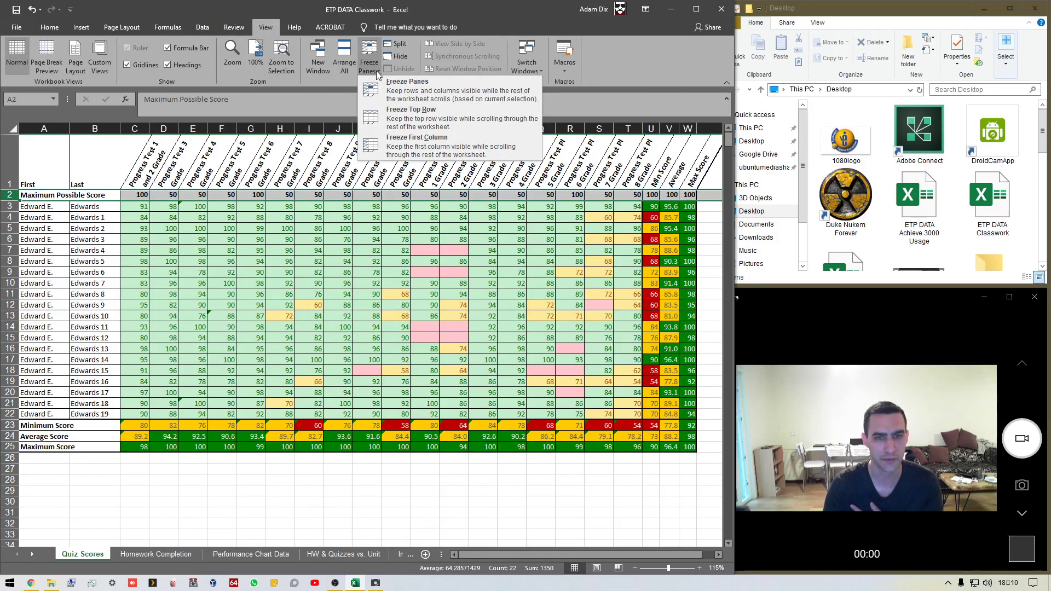
left_click(413, 92)
scroll(423, 251, "down", 1)
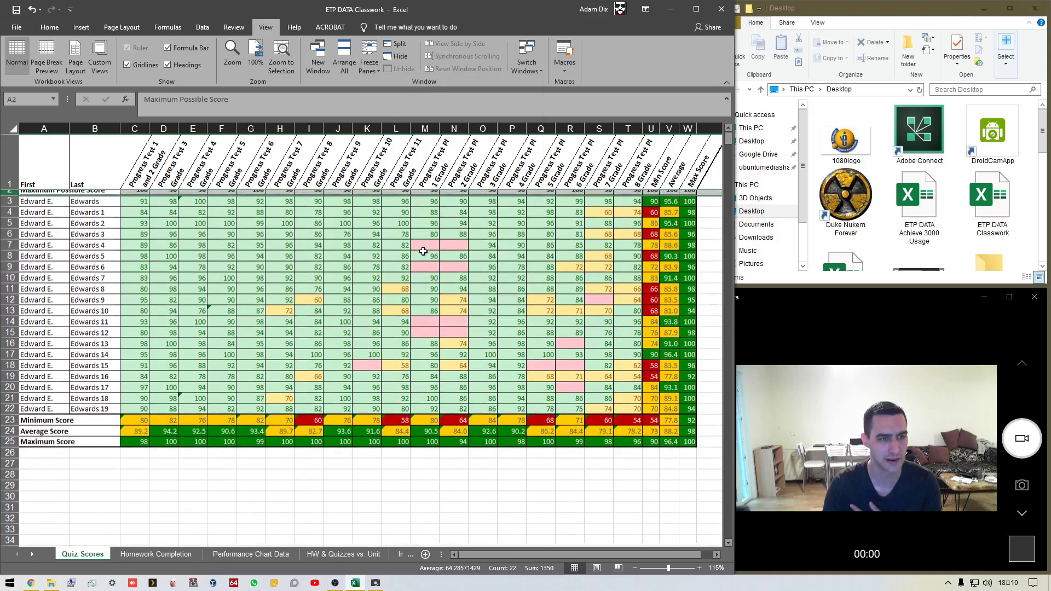
left_click(282, 243)
scroll(333, 245, "down", 1)
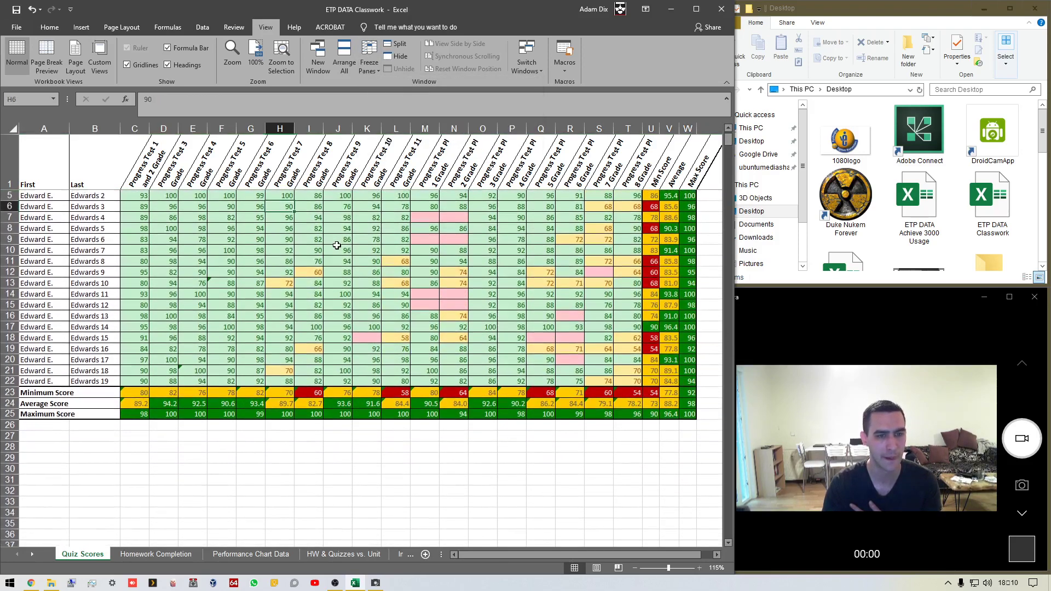
scroll(338, 246, "up", 1)
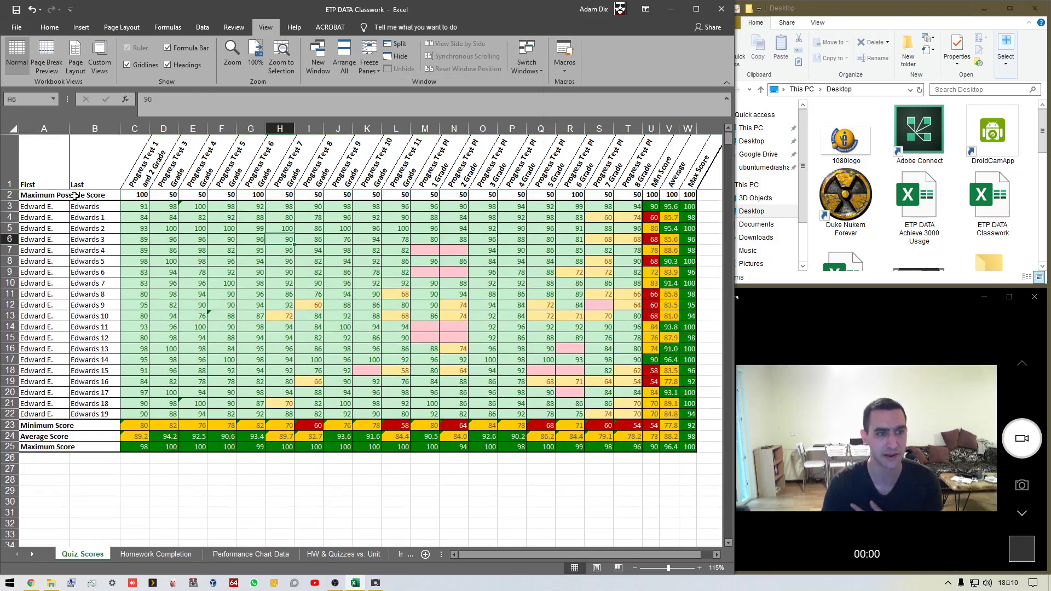
Unfreeze the panes and freeze everything above row 3, covering the header and Maximum Possible Score rows.
left_click(8, 206)
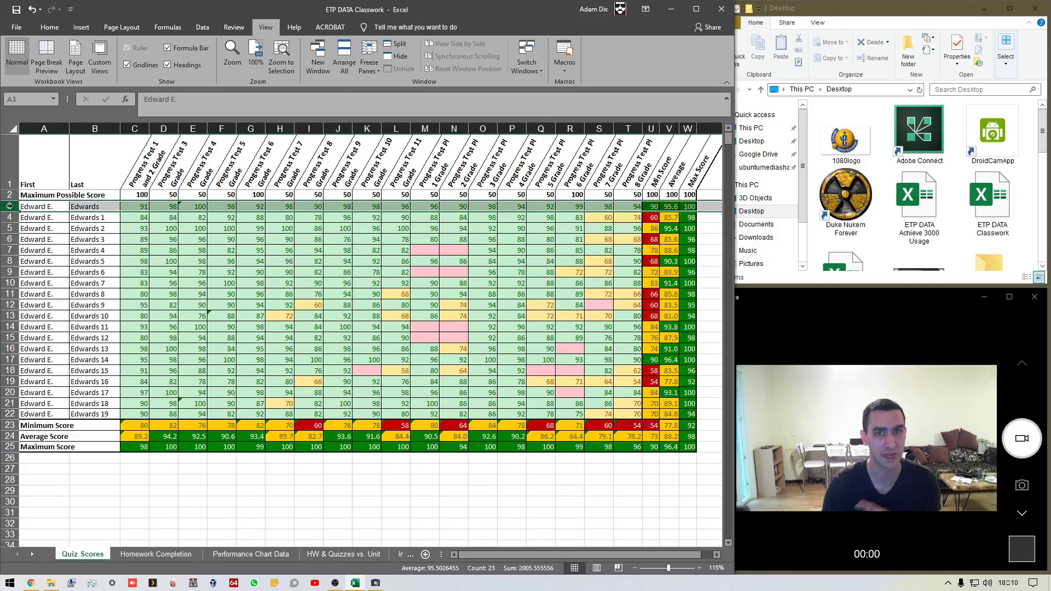
left_click(380, 71)
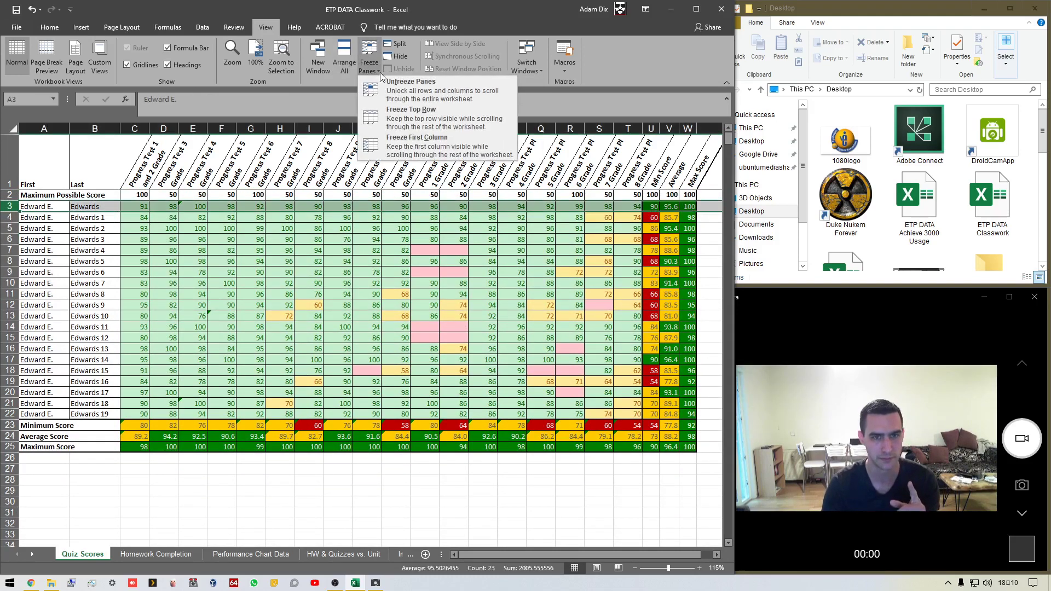
left_click(386, 82)
left_click(368, 66)
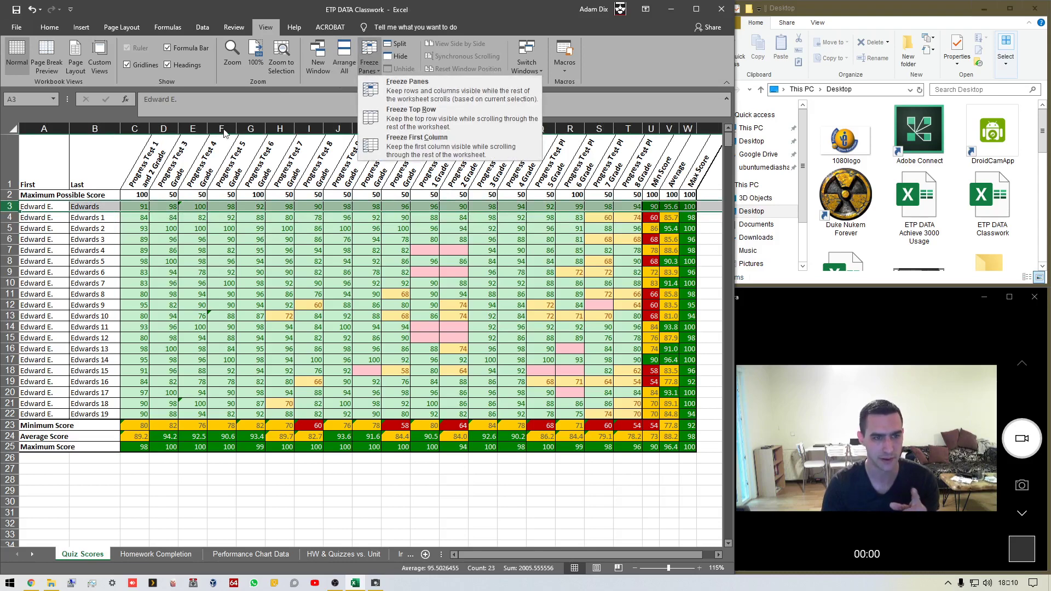
left_click(408, 85)
left_click(422, 251)
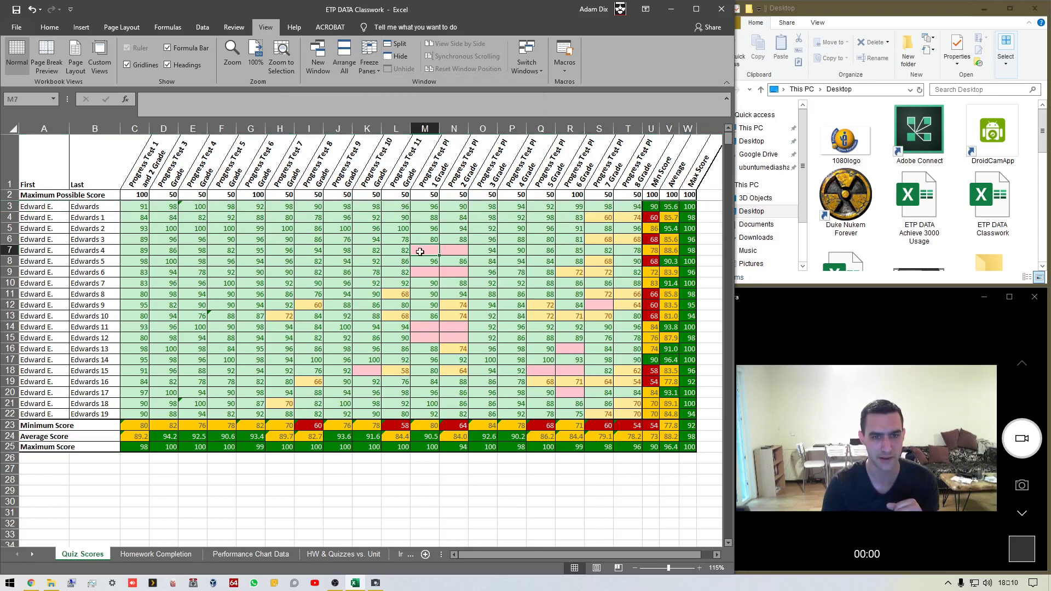
Check the frozen top two rows while moving through the sheet, and examine the Minimum, Average and Maximum Score rows.
scroll(389, 253, "down", 3)
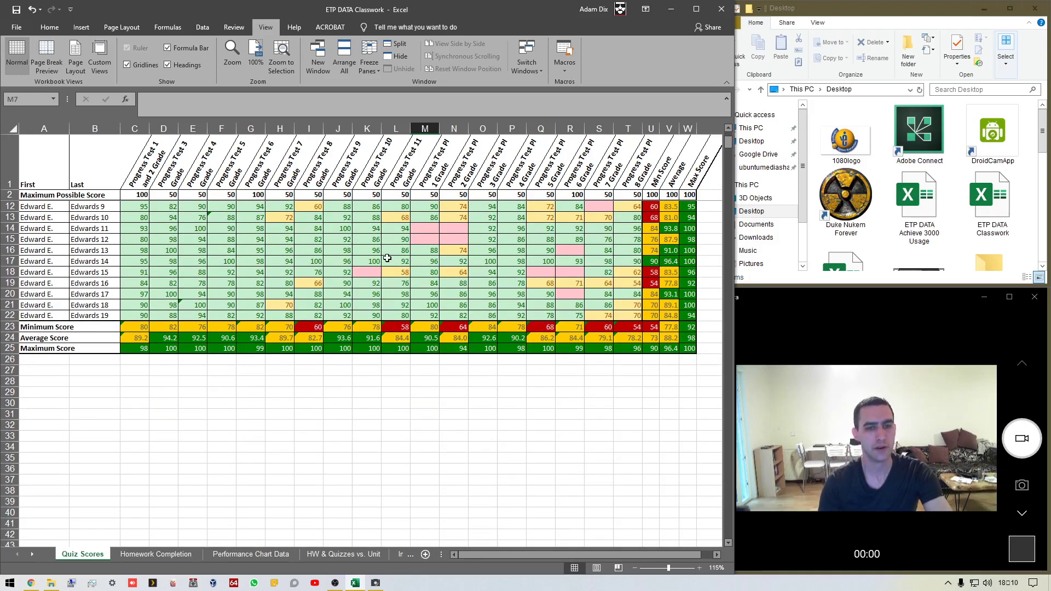
scroll(387, 258, "down", 2)
scroll(387, 258, "down", 1)
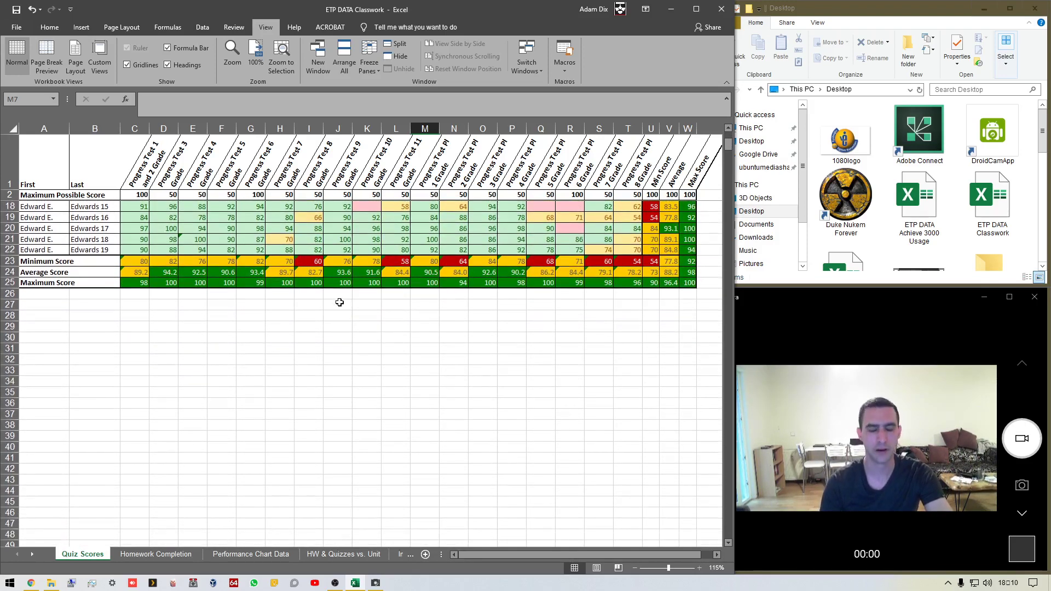
scroll(340, 302, "up", 5)
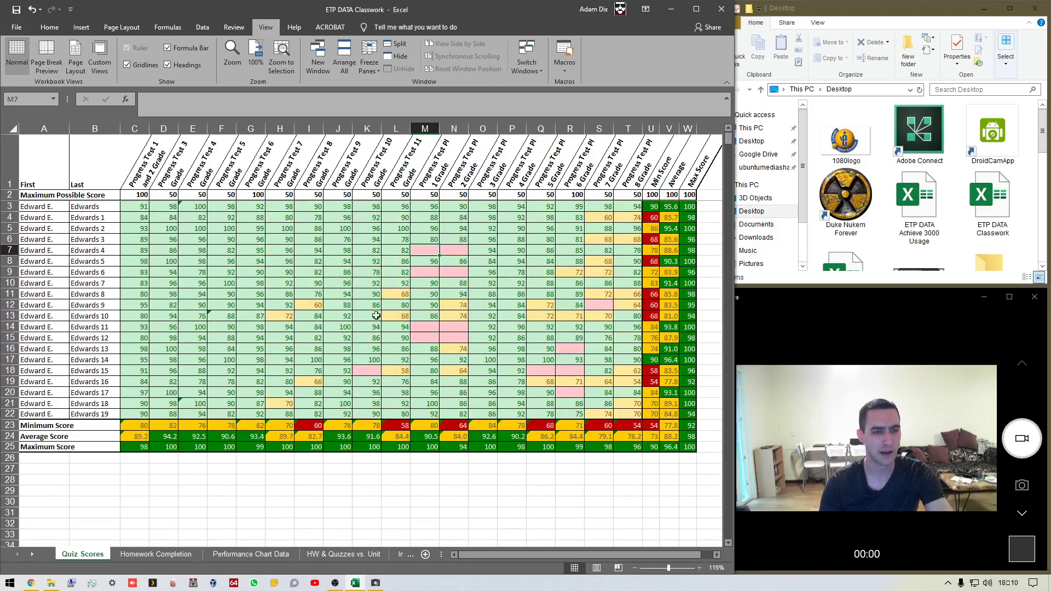
scroll(449, 305, "down", 6)
scroll(445, 309, "down", 20)
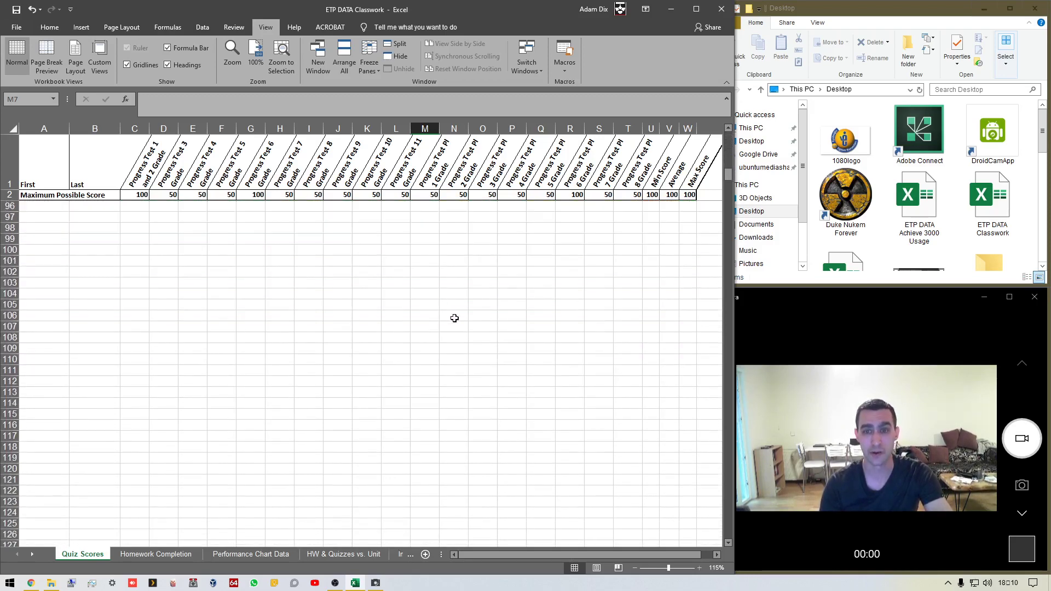
scroll(440, 334, "up", 20)
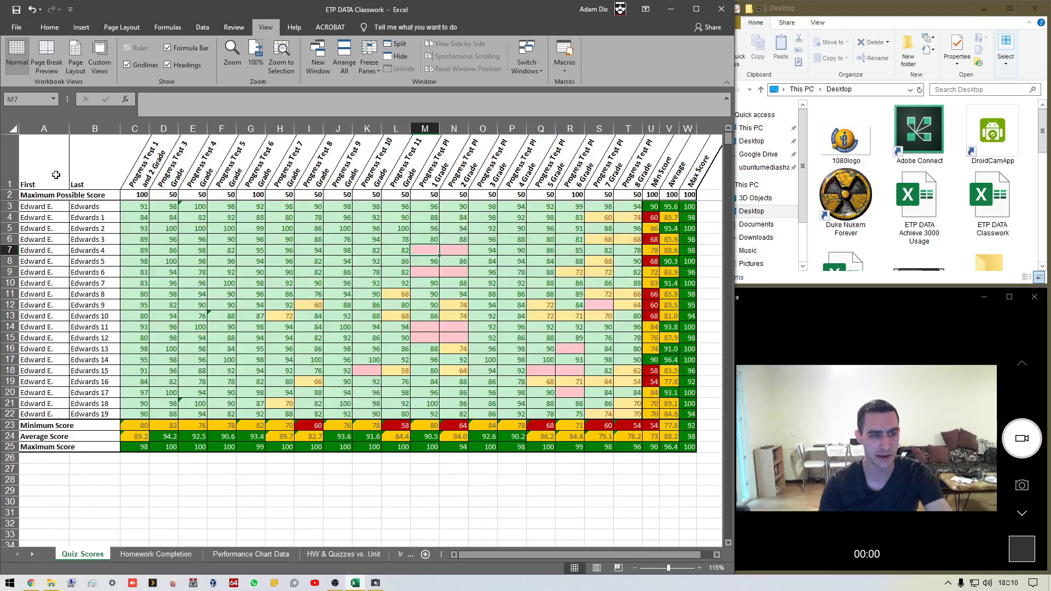
left_click(11, 164)
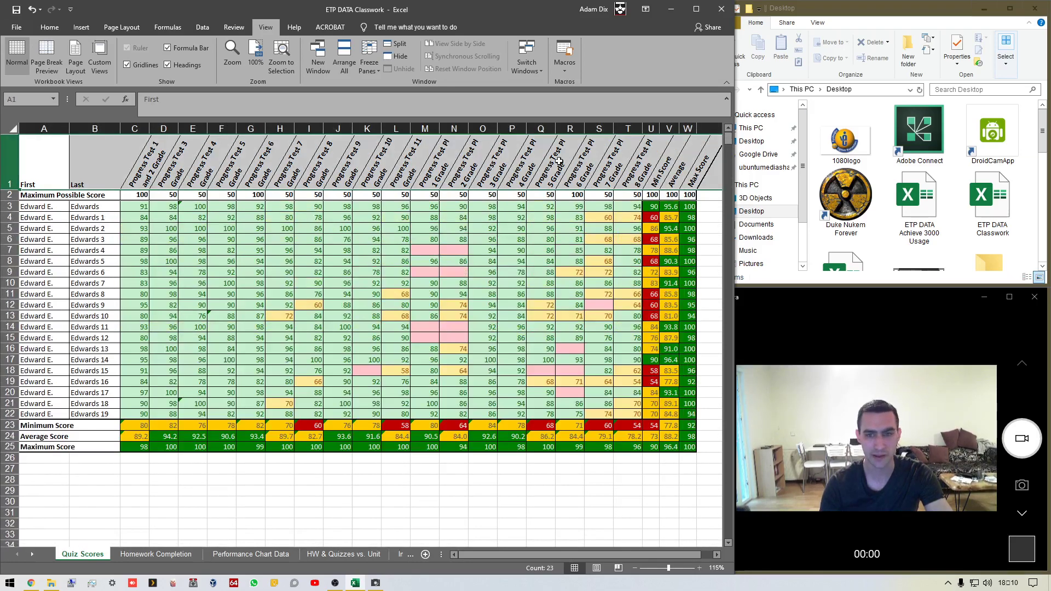
left_click(9, 195)
left_click(493, 160)
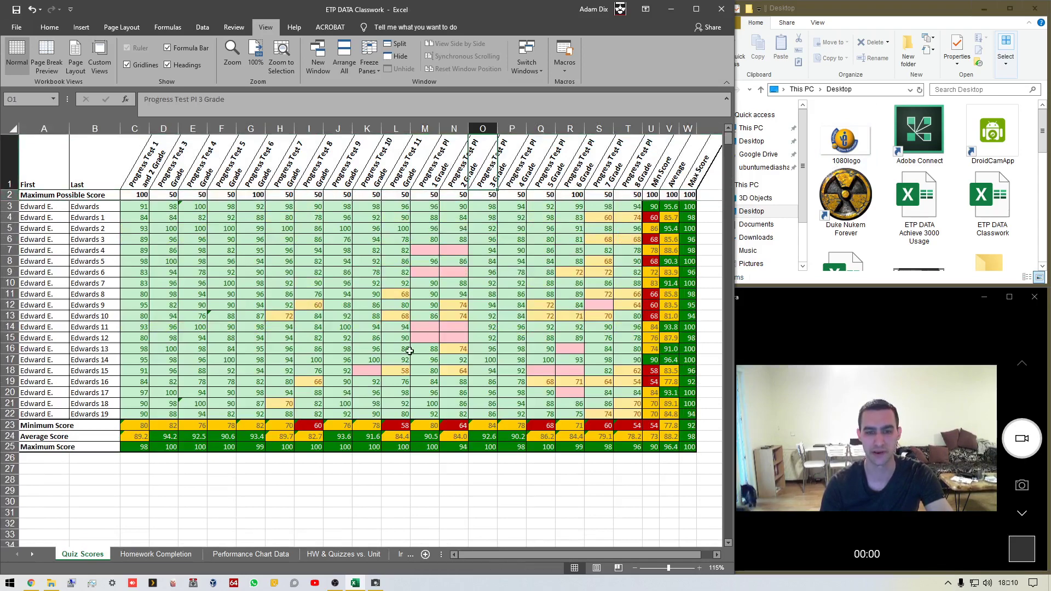
left_click(36, 428)
left_click(38, 437)
left_click(41, 446)
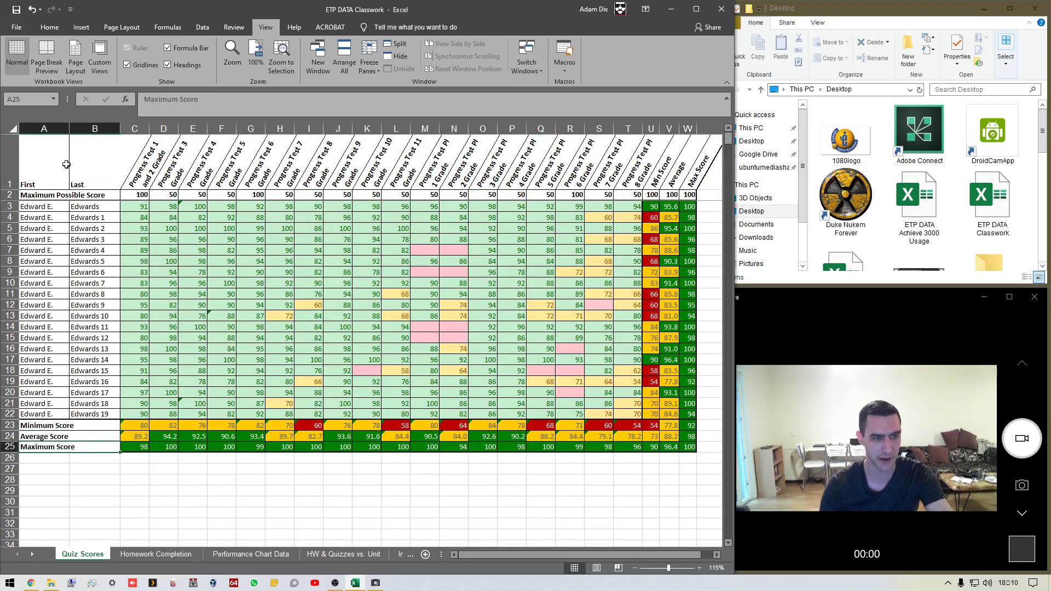
left_click(189, 499)
Cut the Minimum Score, Average Score and Maximum Score rows, rows 23 to 25.
left_click(5, 425)
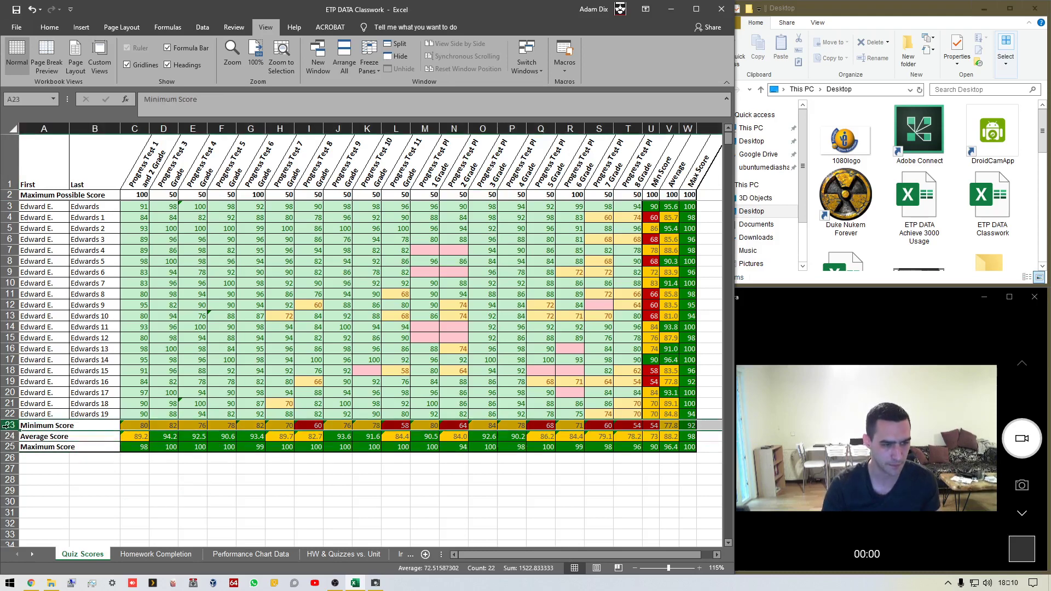
left_click(8, 446, "shift")
right_click(9, 446)
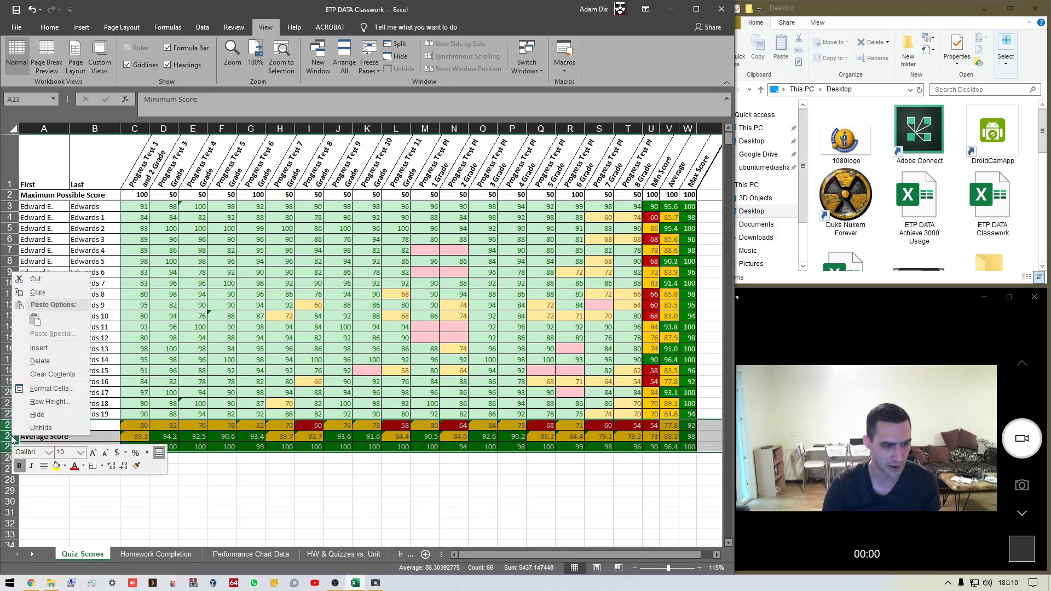
left_click(36, 279)
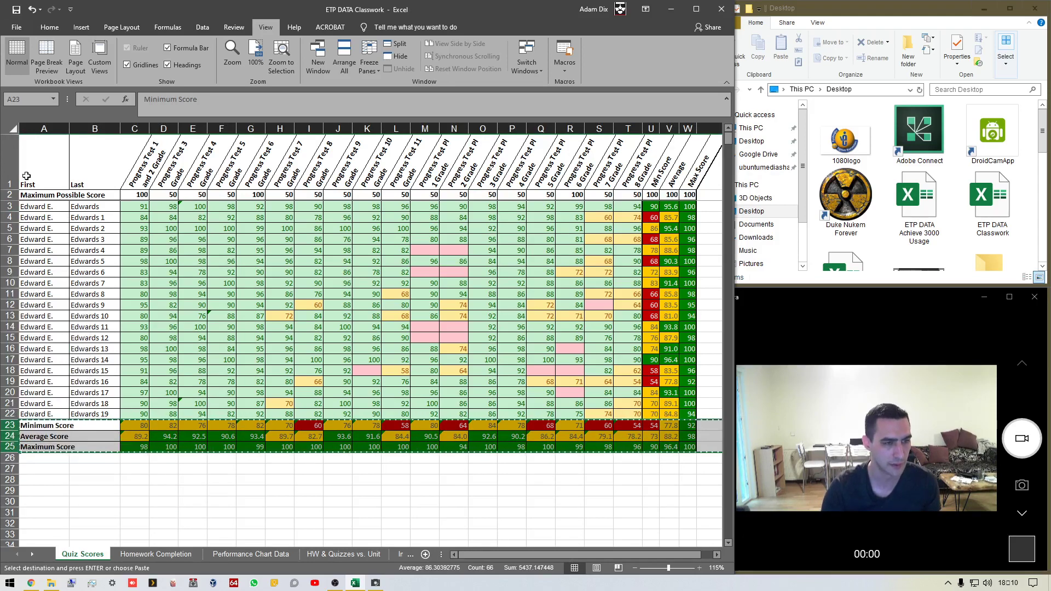
Try to paste the three cut summary rows directly onto row 3.
left_click(9, 206)
right_click(10, 207)
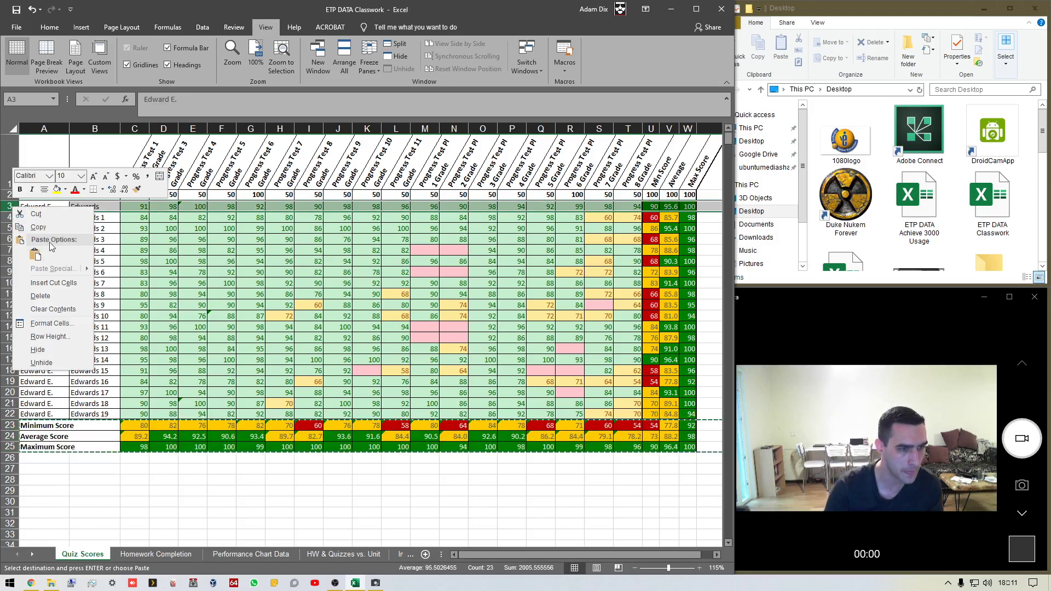
left_click(41, 256)
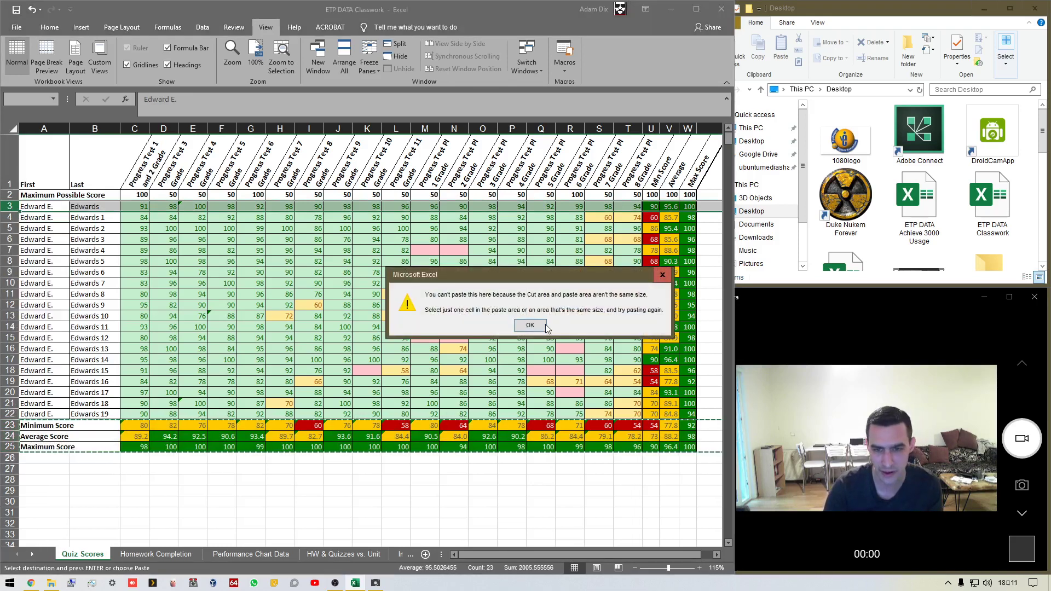
left_click(662, 275)
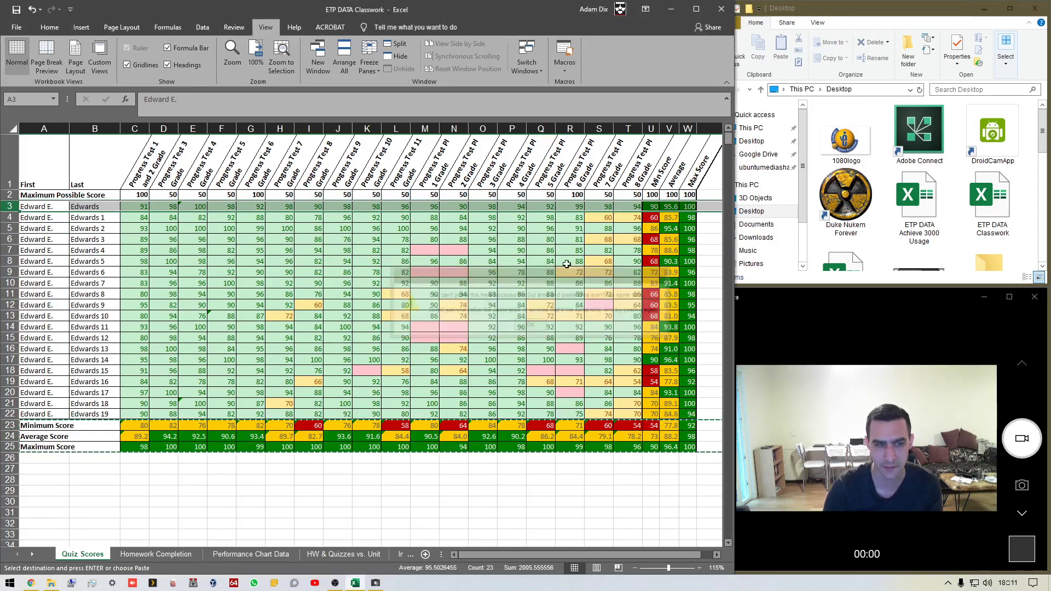
Insert the three cut summary rows above row 3, directly below the Maximum Possible Score row.
right_click(12, 206)
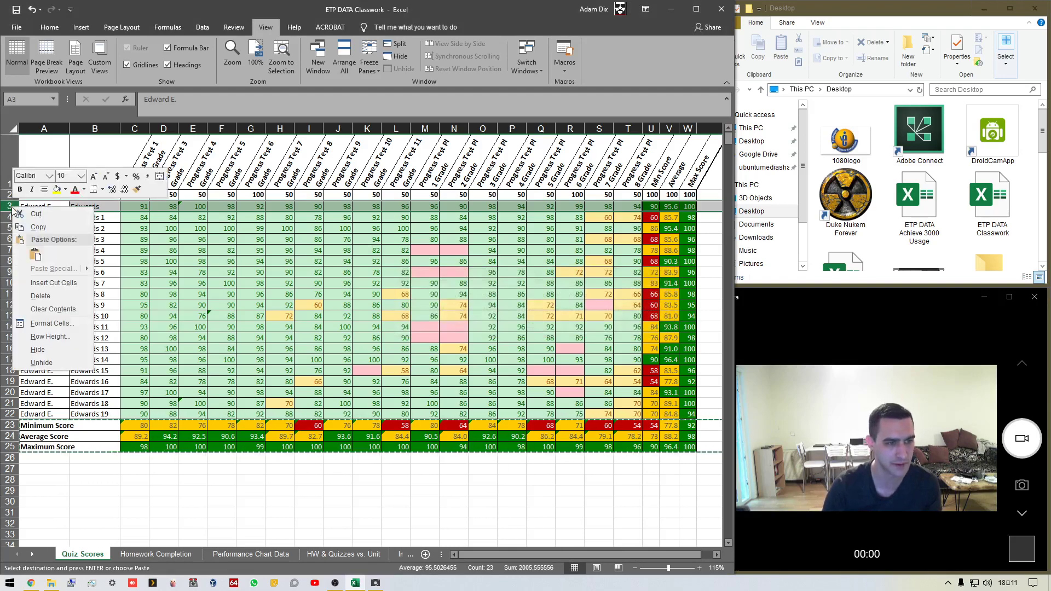
left_click(73, 282)
left_click(417, 312)
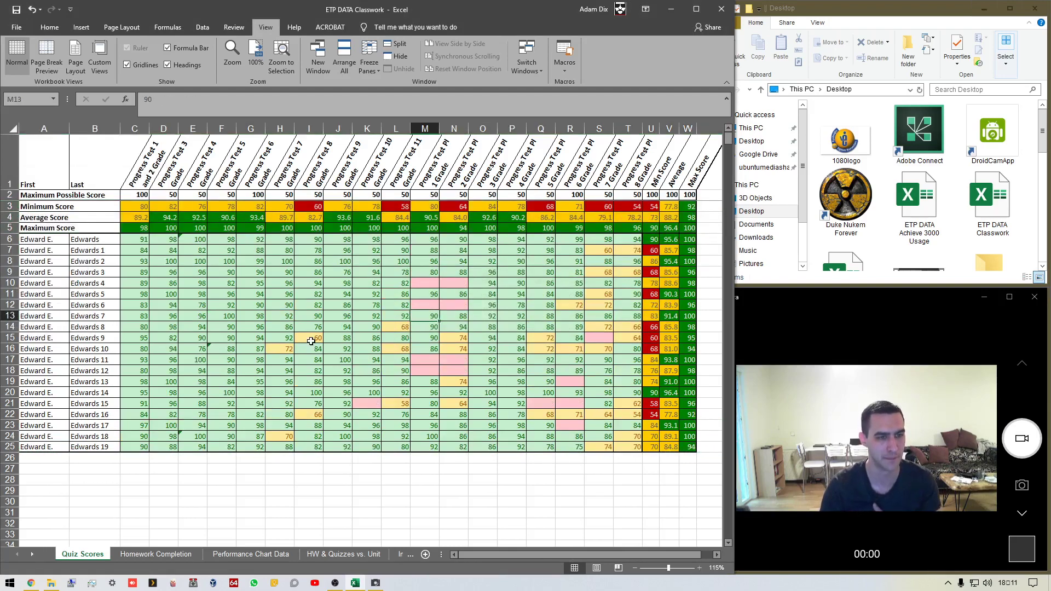
Unfreeze the current panes and freeze rows 1 to 5, so that scrolling starts at row 6.
scroll(310, 341, "down", 1)
scroll(311, 341, "up", 1)
scroll(312, 341, "down", 1)
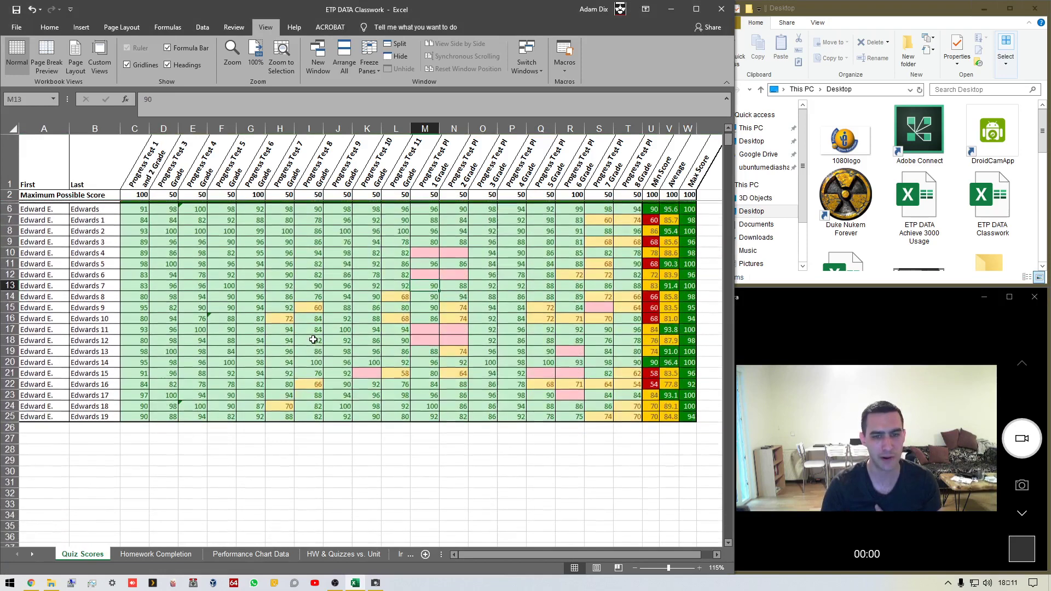
scroll(313, 339, "up", 1)
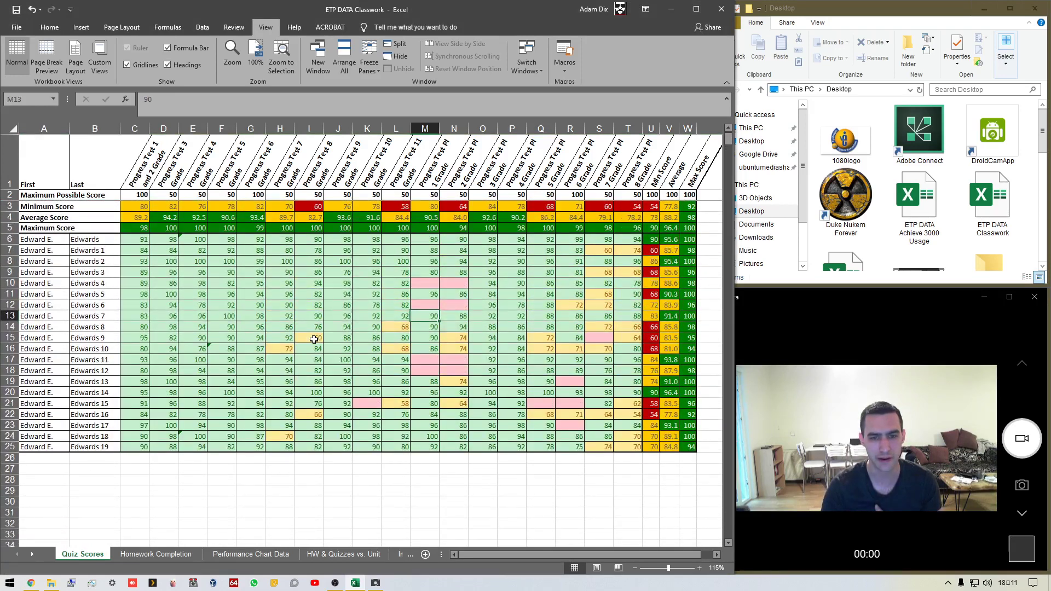
left_click(4, 239)
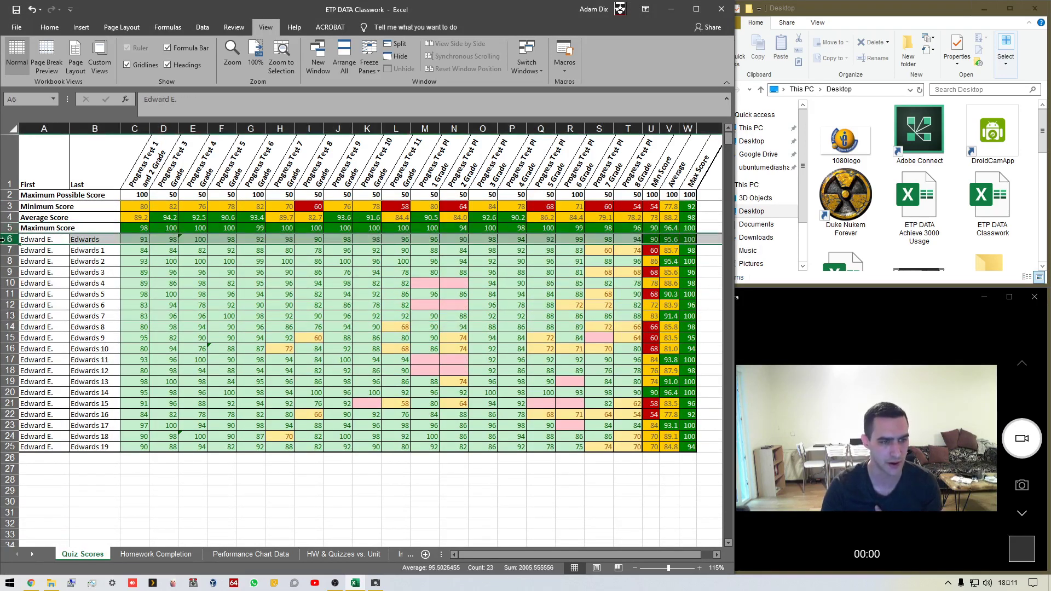
left_click(369, 63)
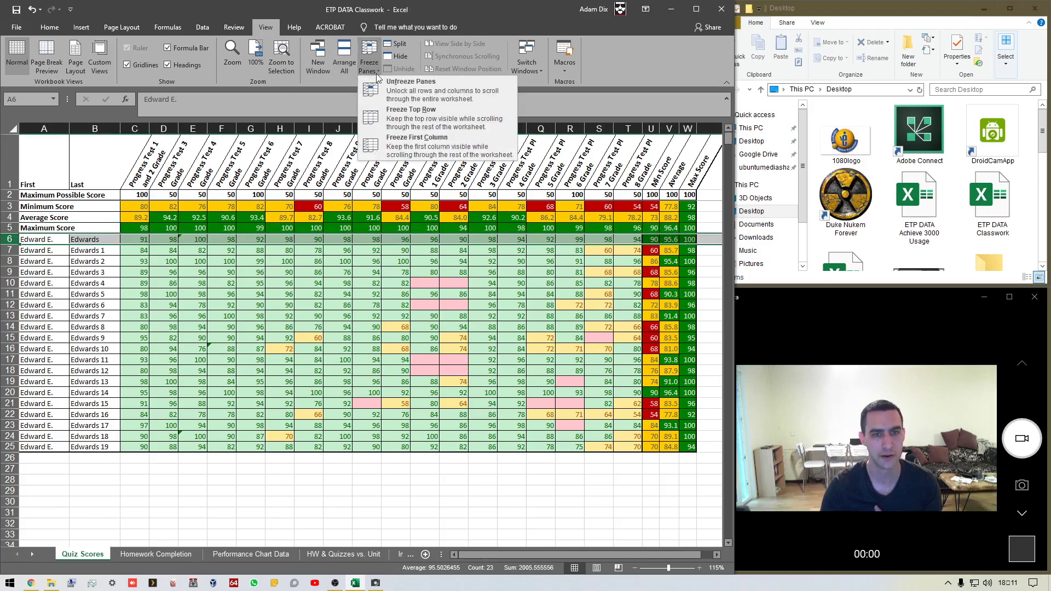
left_click(388, 93)
left_click(373, 70)
left_click(383, 90)
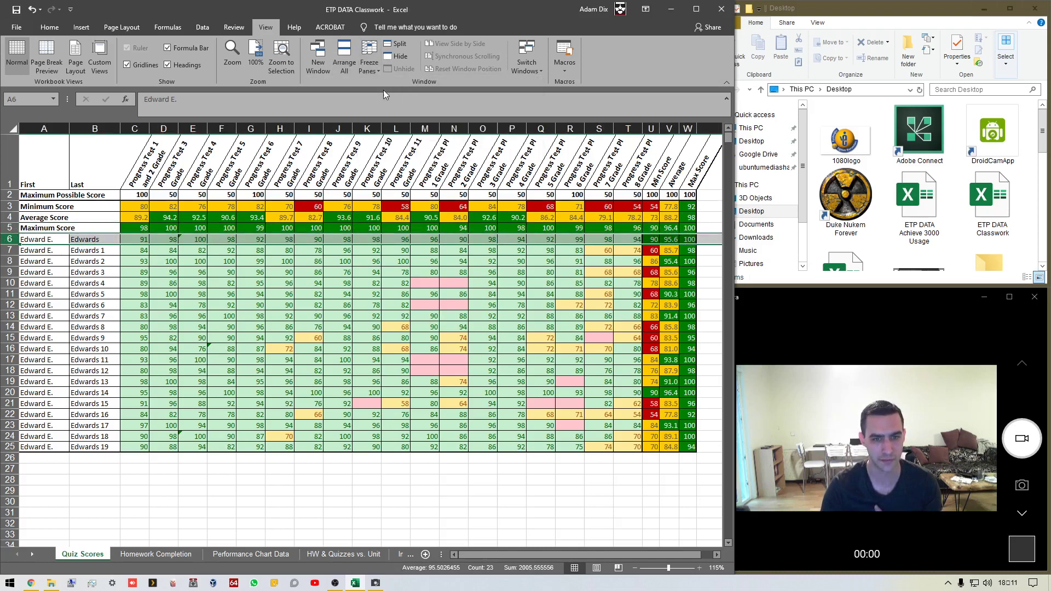
Check the frozen rows 1 to 5 while moving through the sheet, and examine the three summary rows, A3 to W5.
scroll(444, 322, "down", 2)
scroll(449, 356, "down", 3)
left_click(455, 392)
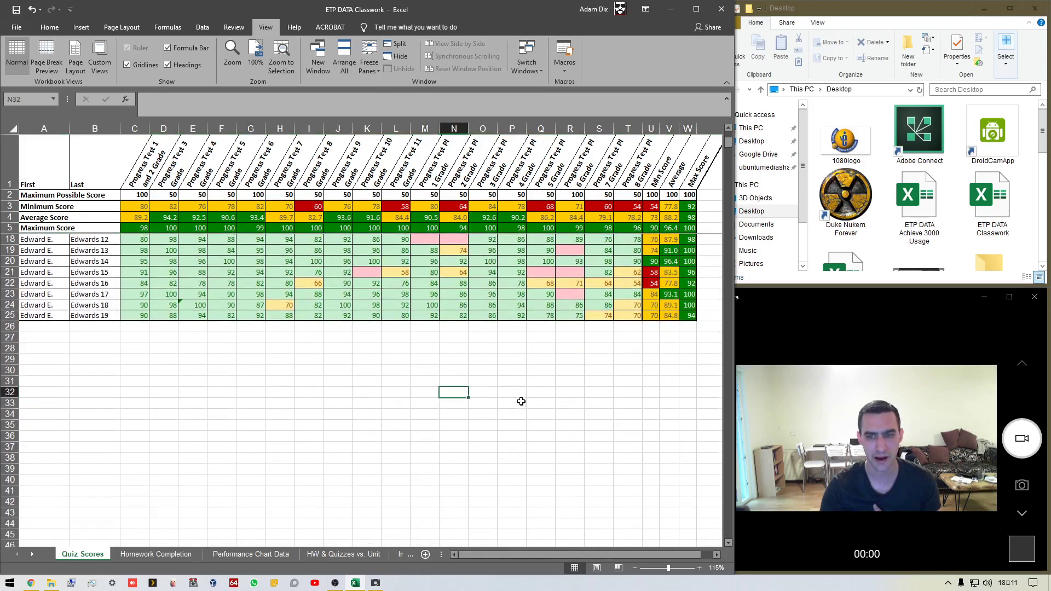
scroll(519, 401, "up", 4)
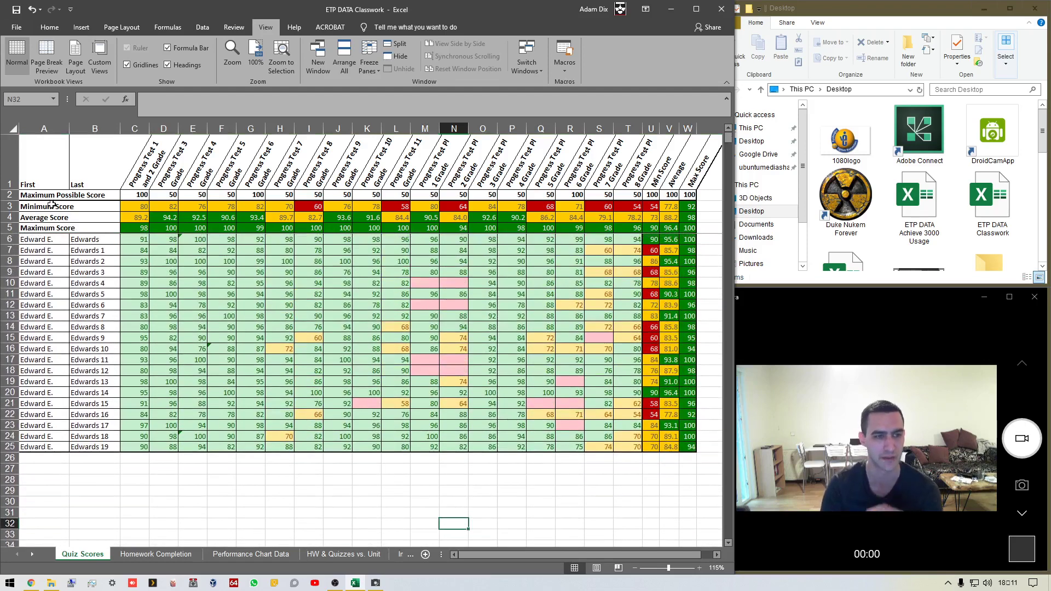
left_click_drag(33, 207, 686, 230)
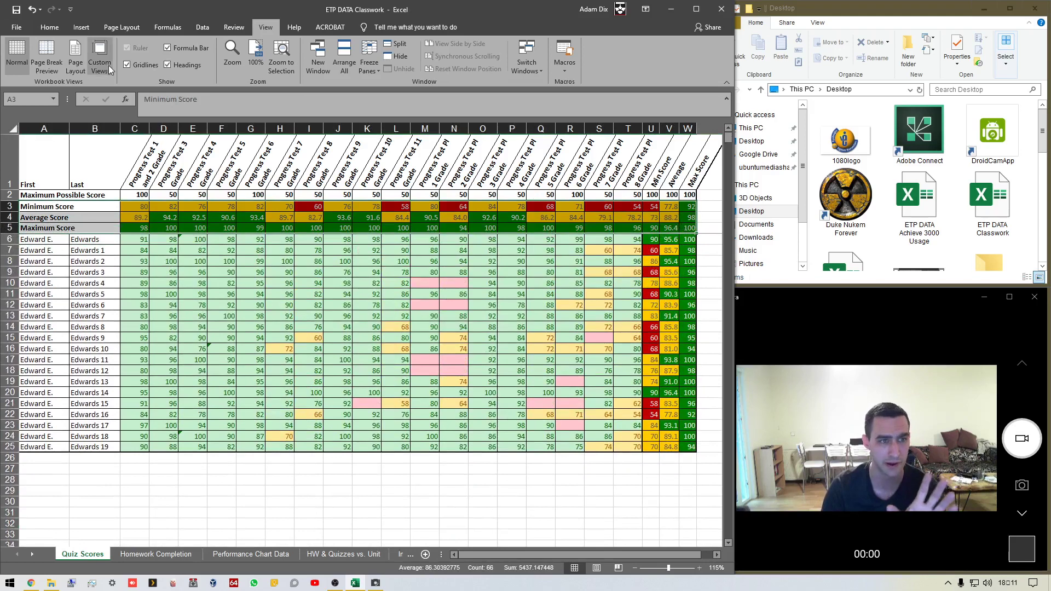
left_click(50, 27)
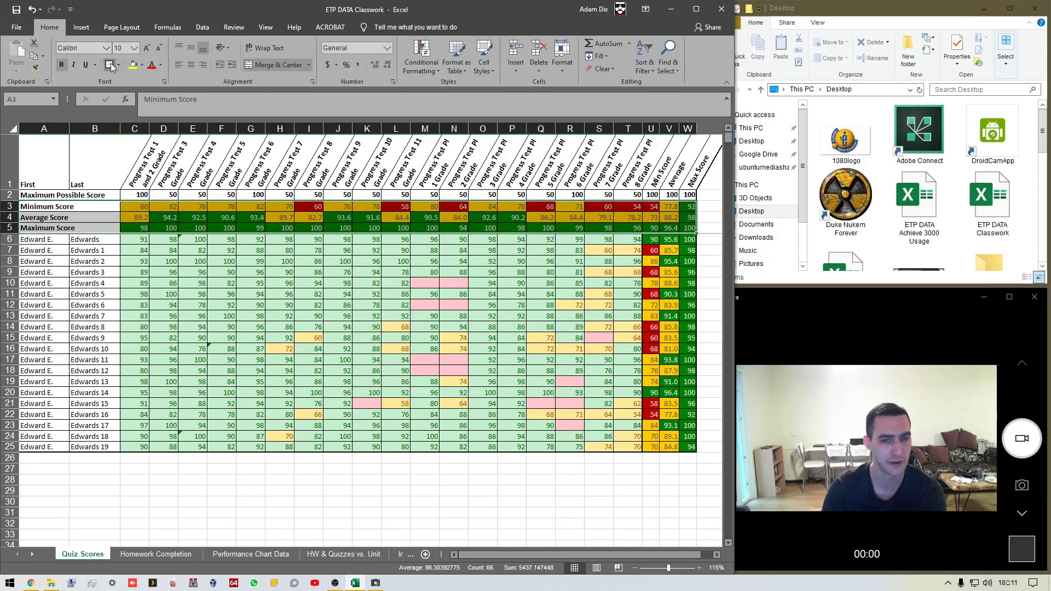
left_click(490, 294)
scroll(409, 317, "down", 1)
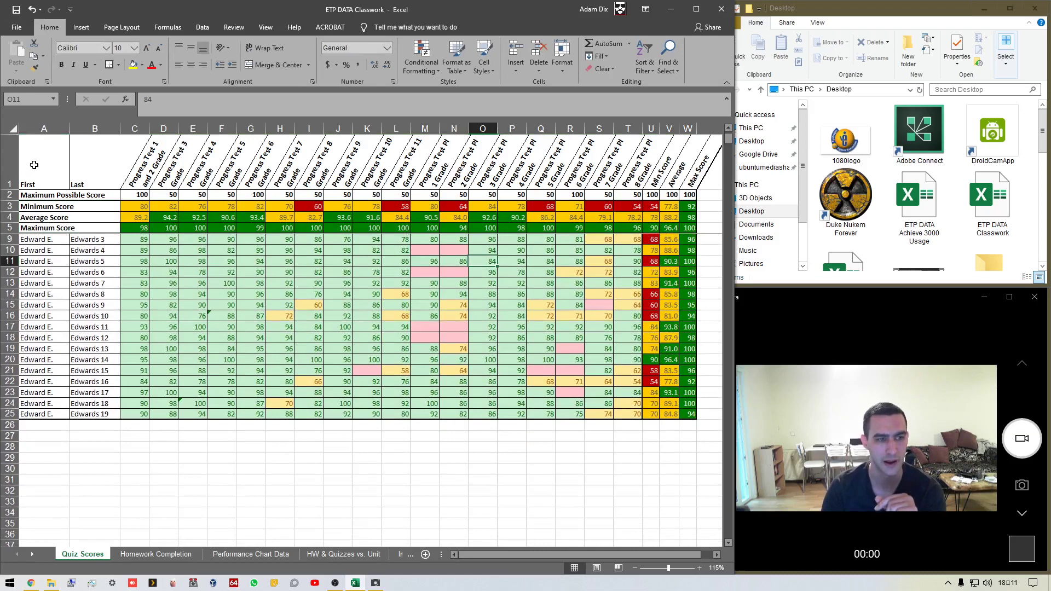
Examine the header, Maximum Possible, Minimum, Average and Maximum Score rows one by one above the student rows.
left_click(3, 161)
left_click(8, 194)
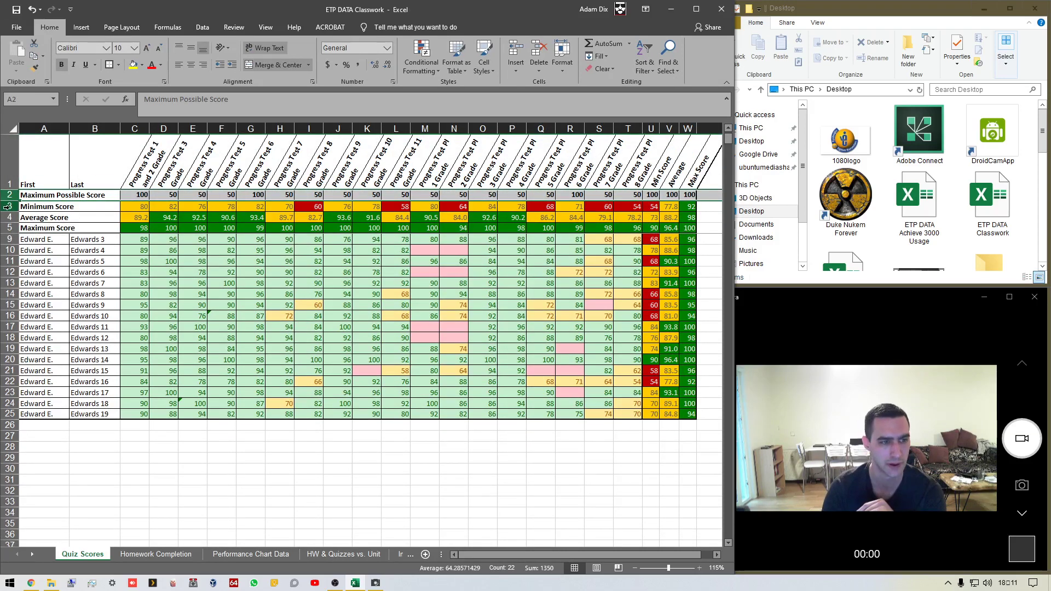
left_click(7, 206)
left_click(8, 217)
left_click(8, 228)
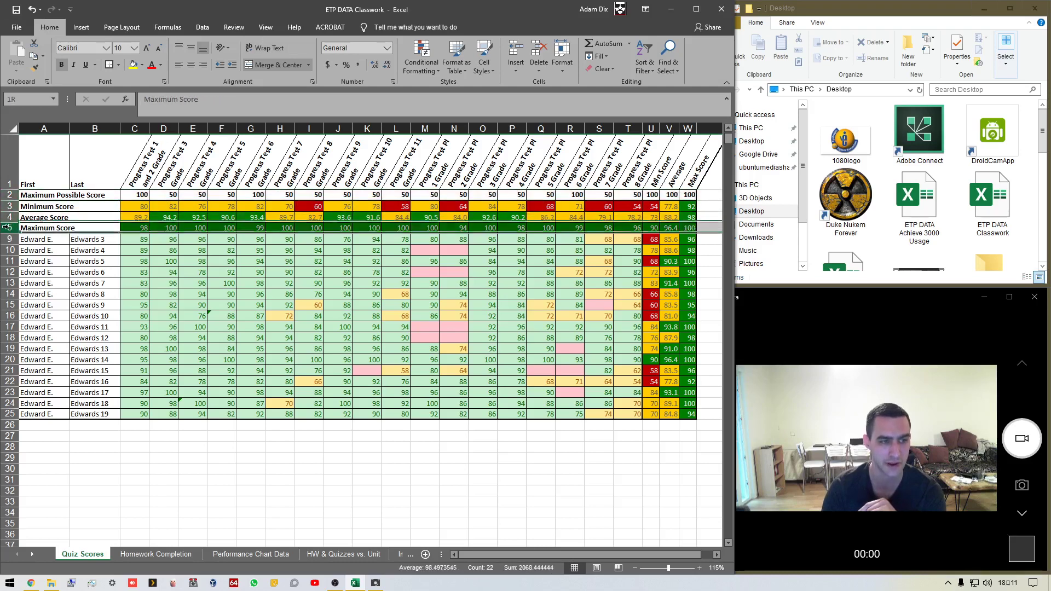
left_click(346, 291)
scroll(494, 295, "down", 1)
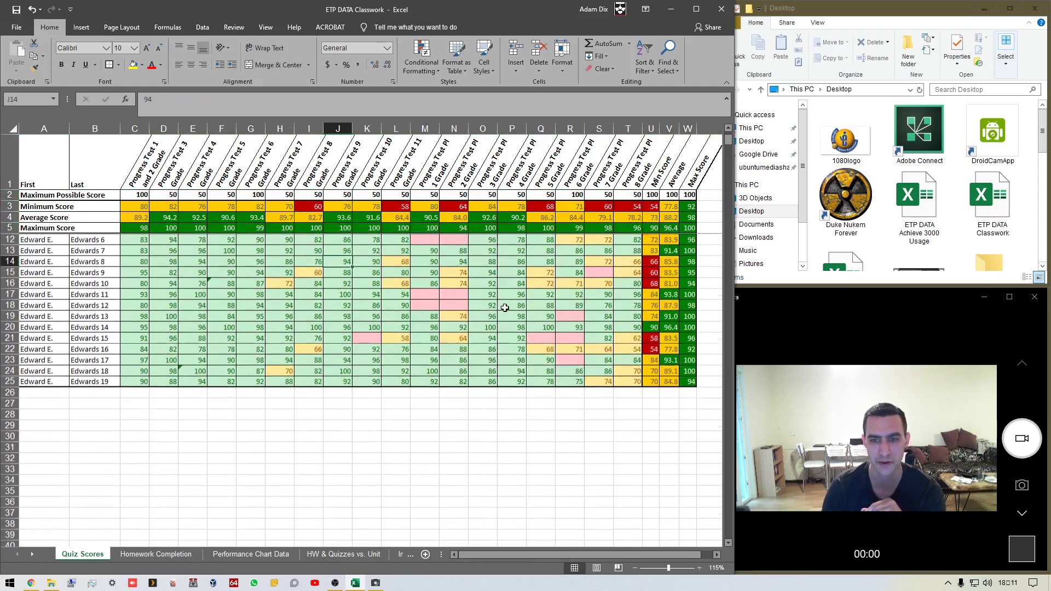
scroll(505, 311, "down", 2)
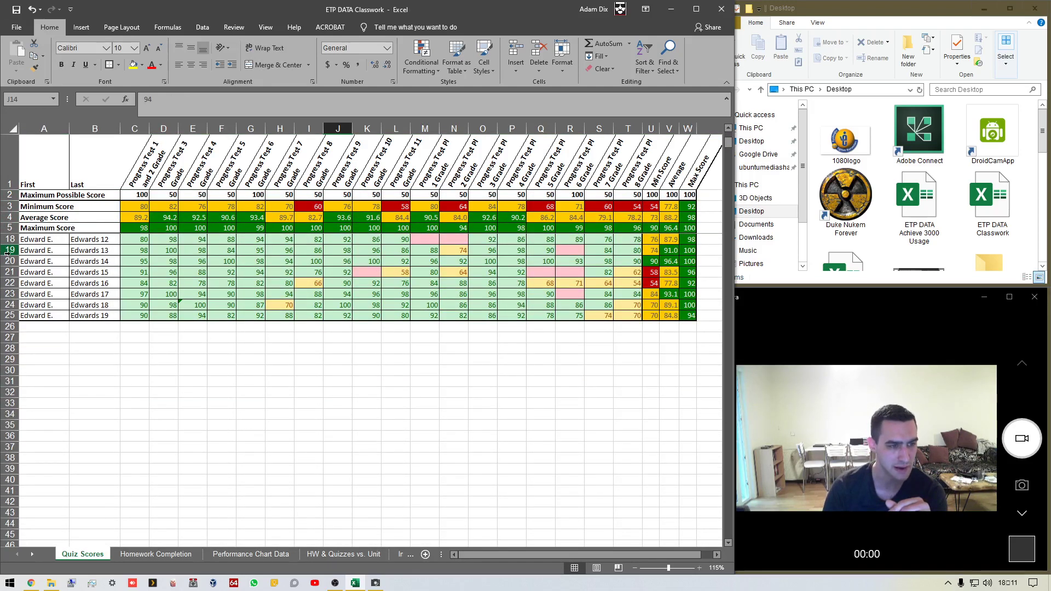
Compare individual test grades in row 19 with the frozen Minimum, Average and Maximum Score rows.
left_click(9, 250)
scroll(329, 360, "down", 1)
scroll(329, 360, "up", 1)
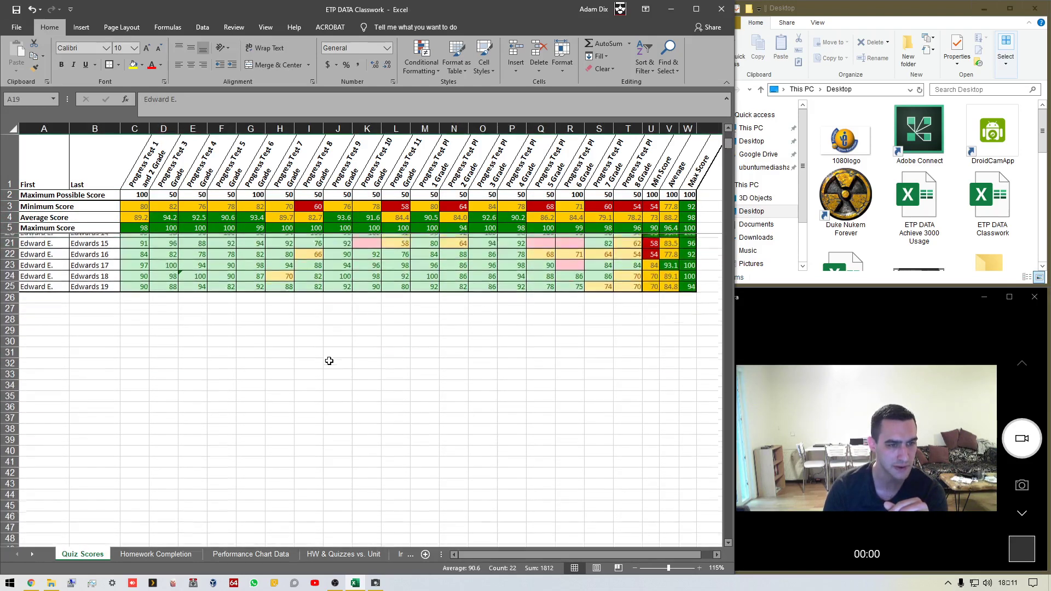
left_click(728, 542)
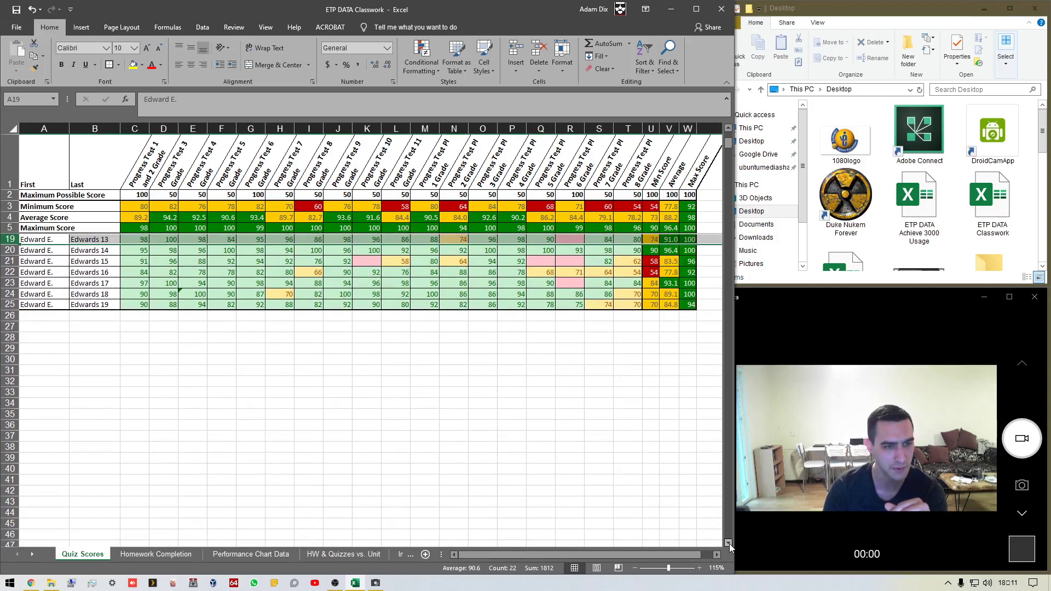
left_click(228, 240)
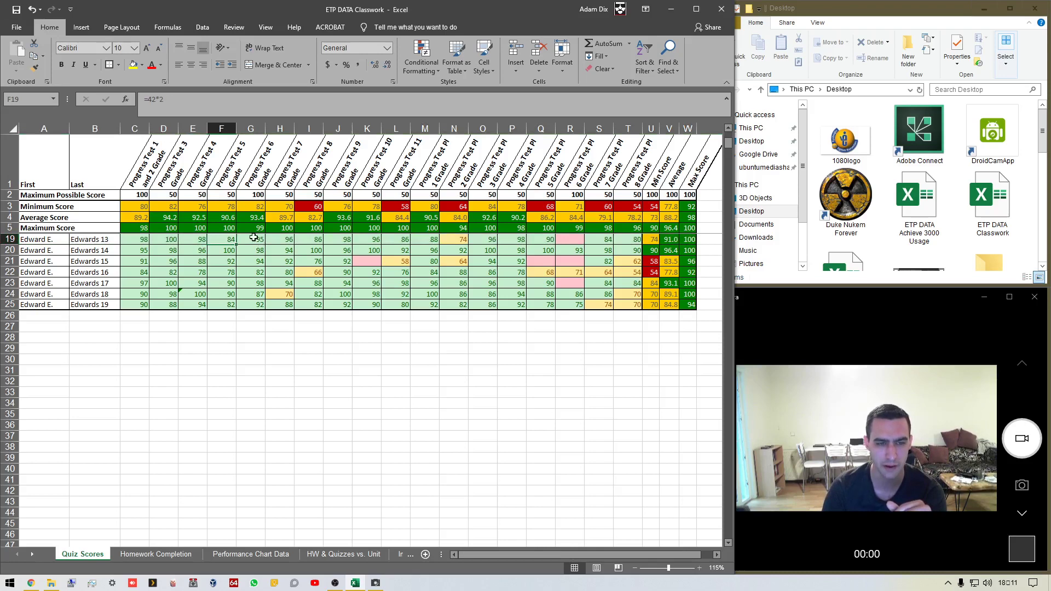
left_click(254, 239)
left_click(317, 239)
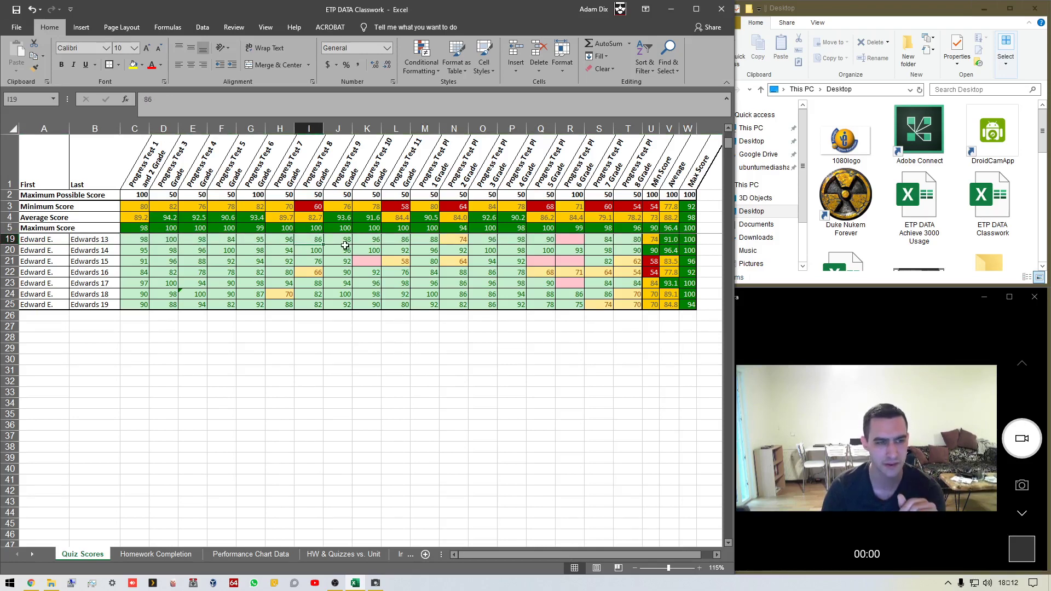
left_click(459, 240)
scroll(458, 239, "up", 2)
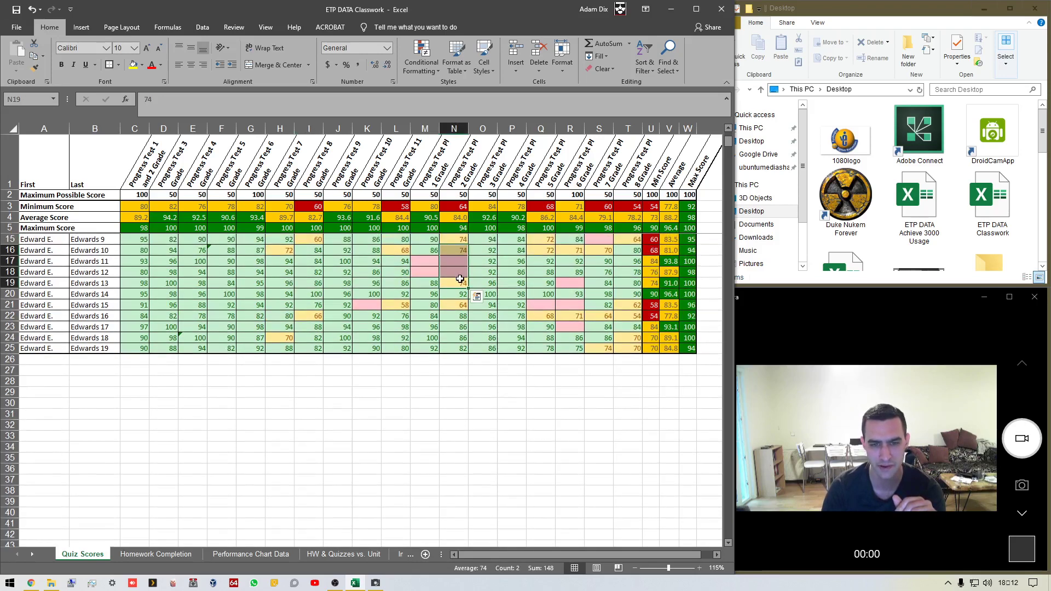
scroll(459, 284, "down", 1)
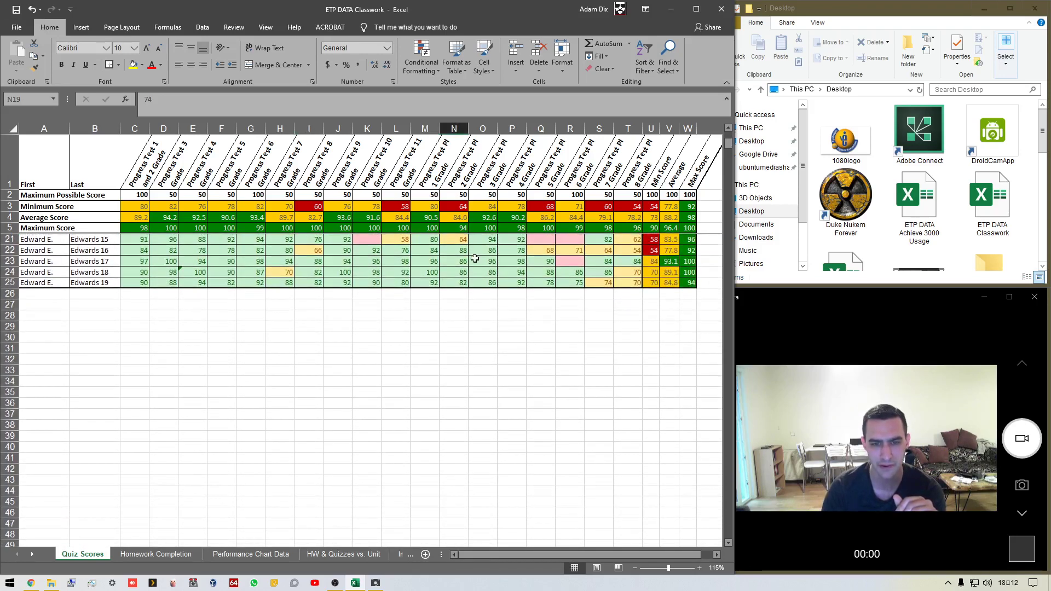
left_click(728, 543)
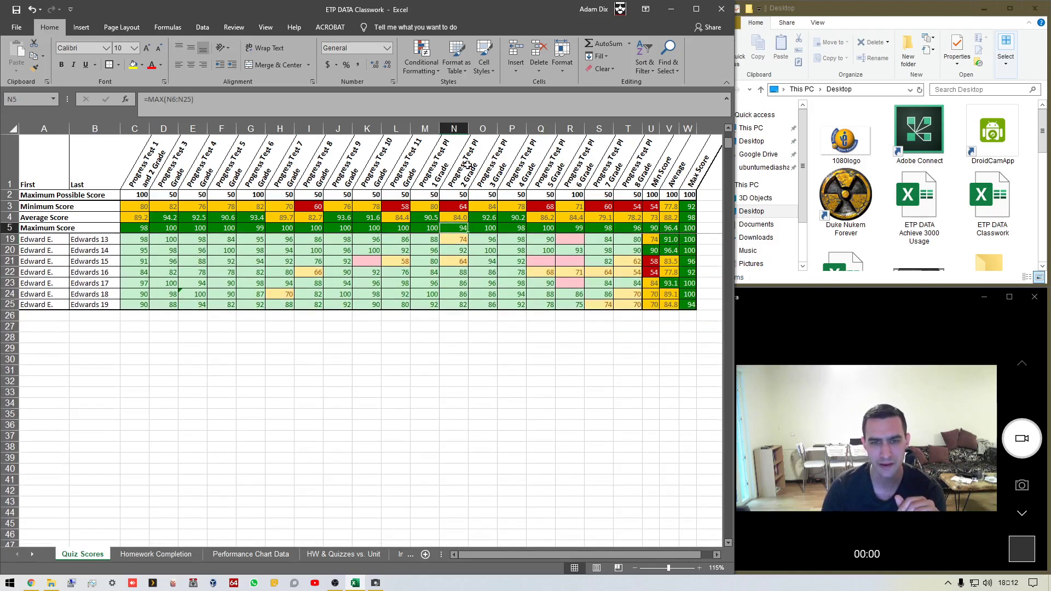
Examine the Progress Test PI 2 Grade column against student row 19 and the Average Score row.
left_click(454, 128)
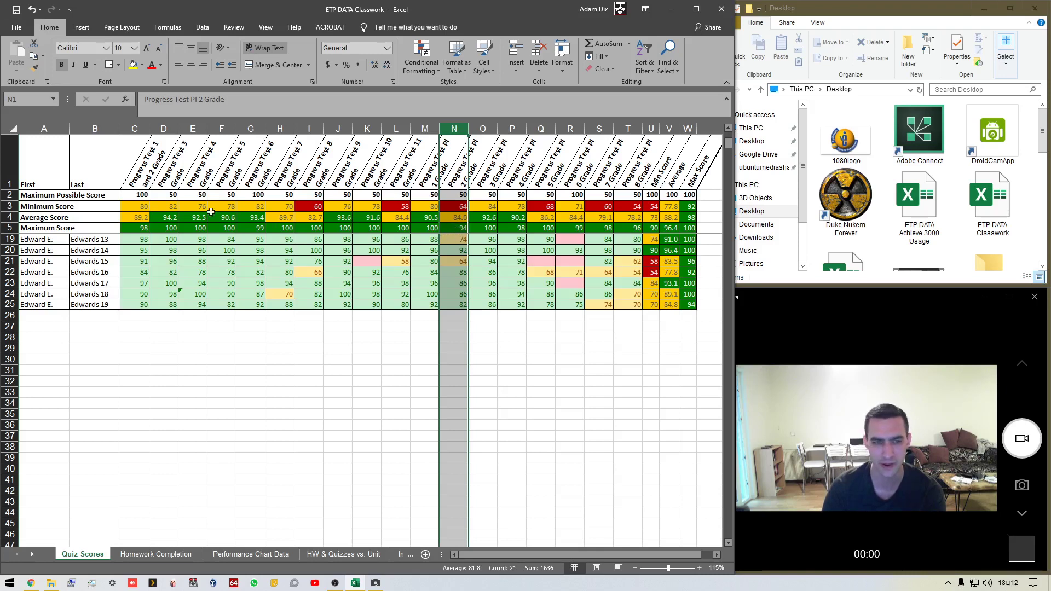
left_click(603, 362)
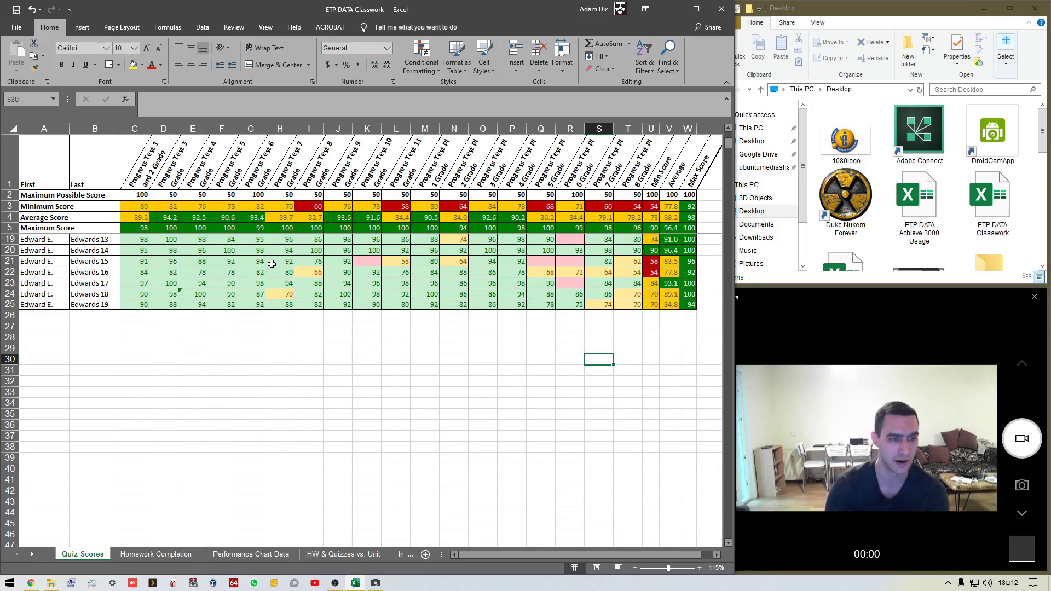
left_click(10, 239)
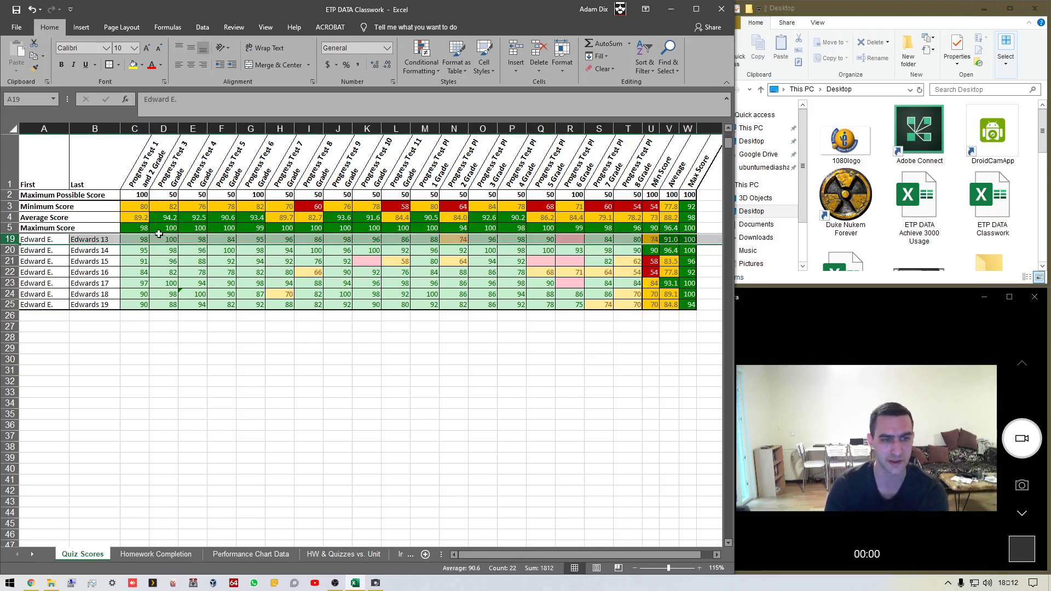
left_click(10, 217)
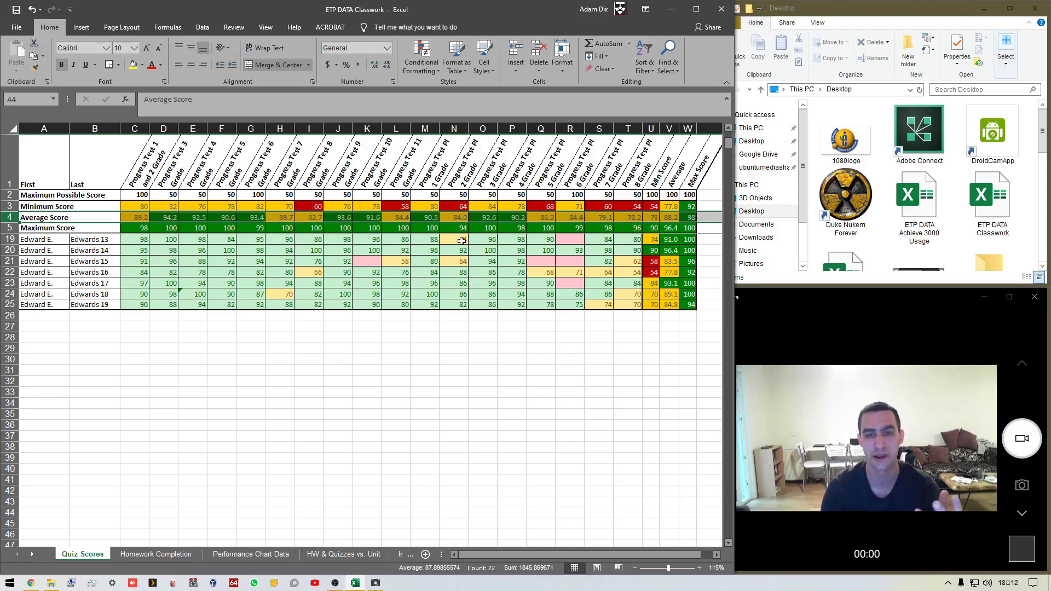
left_click(632, 438)
Check that all five frozen rows stay in place while moving repeatedly through the whole student list.
scroll(511, 394, "up", 4)
scroll(512, 393, "up", 1)
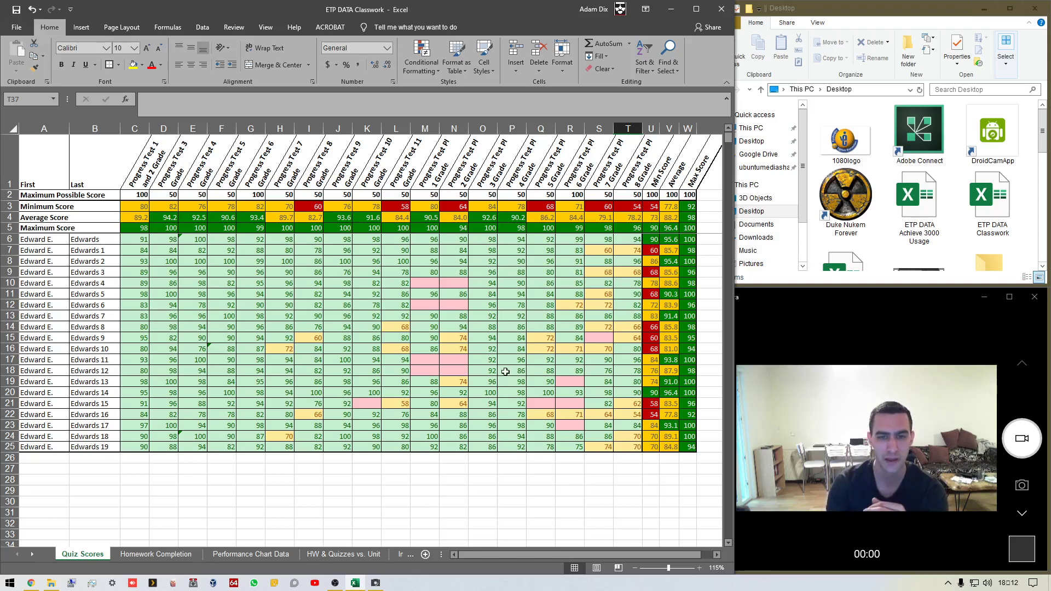
scroll(509, 386, "down", 7)
scroll(501, 372, "up", 5)
scroll(506, 382, "down", 4)
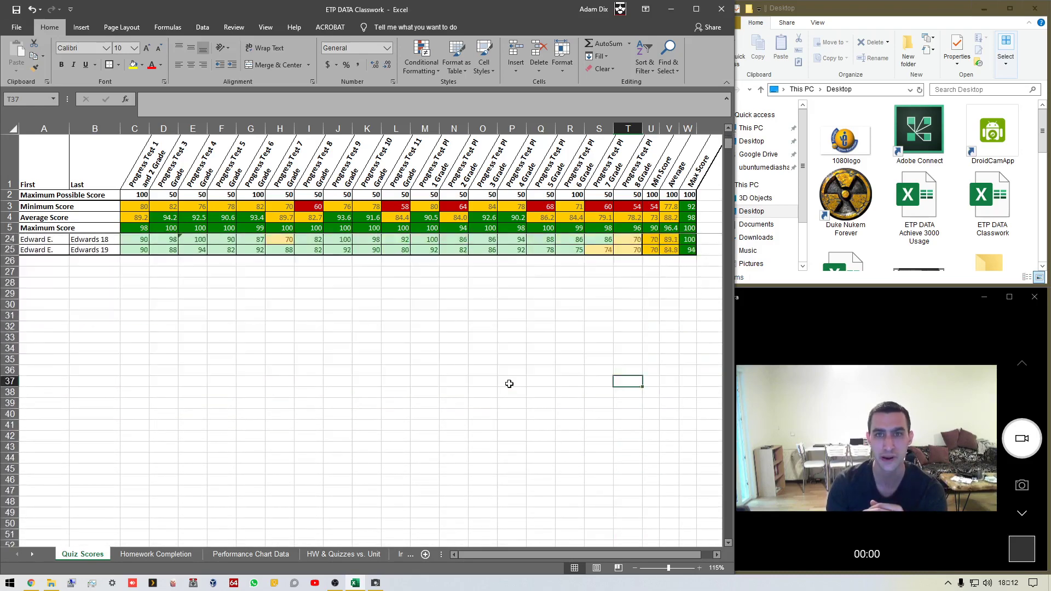
scroll(507, 381, "up", 6)
scroll(507, 381, "down", 4)
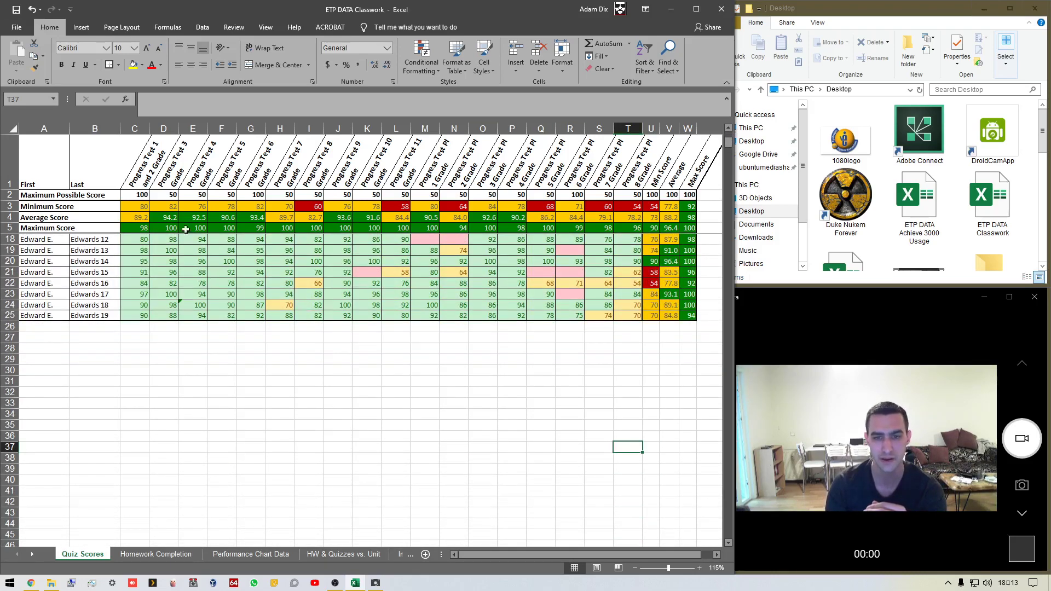
scroll(525, 449, "up", 4)
scroll(525, 447, "down", 6)
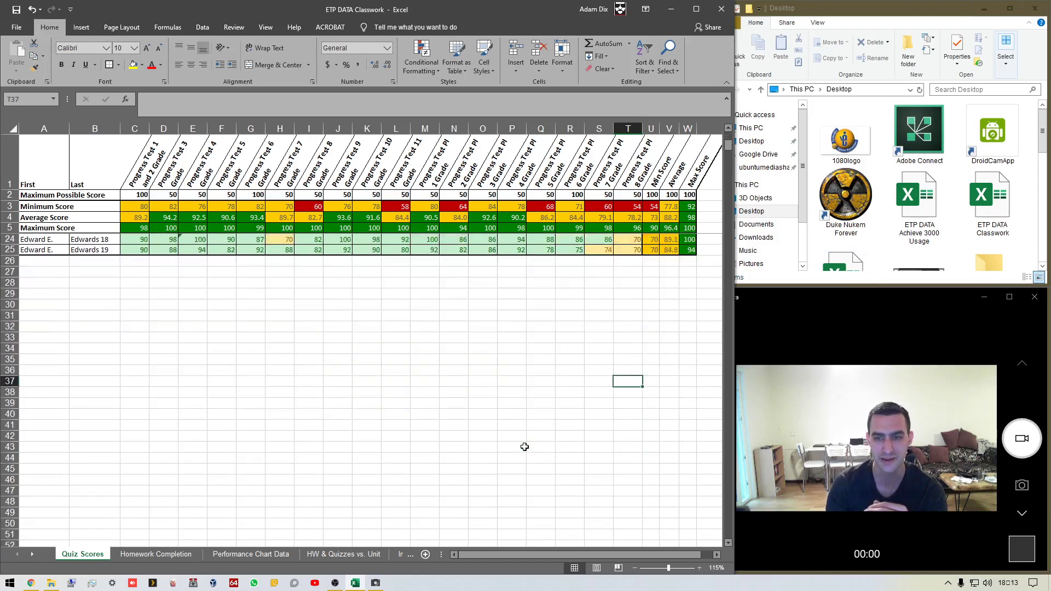
scroll(524, 447, "up", 6)
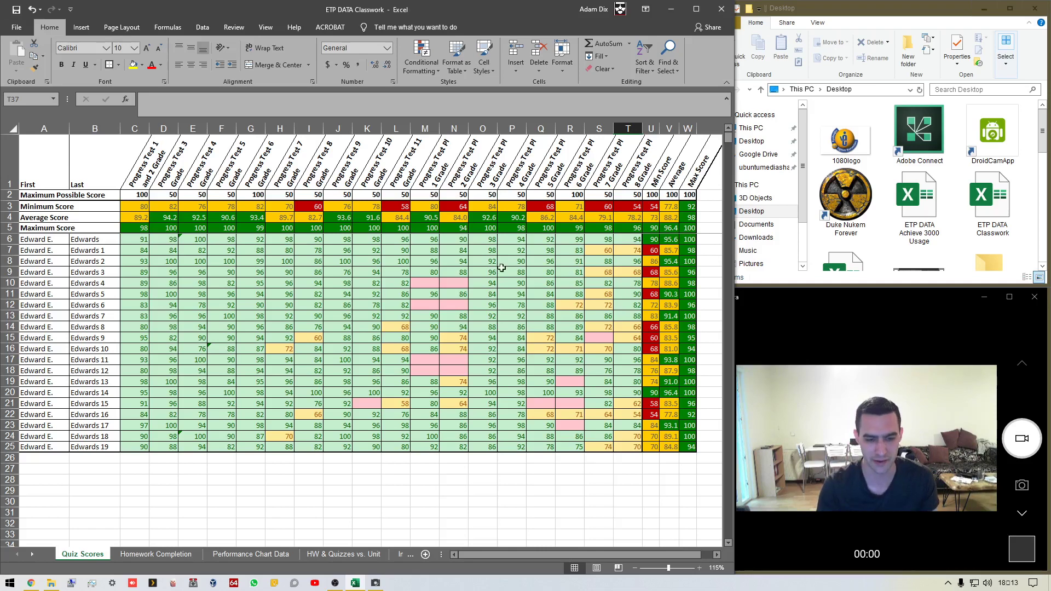
left_click(335, 582)
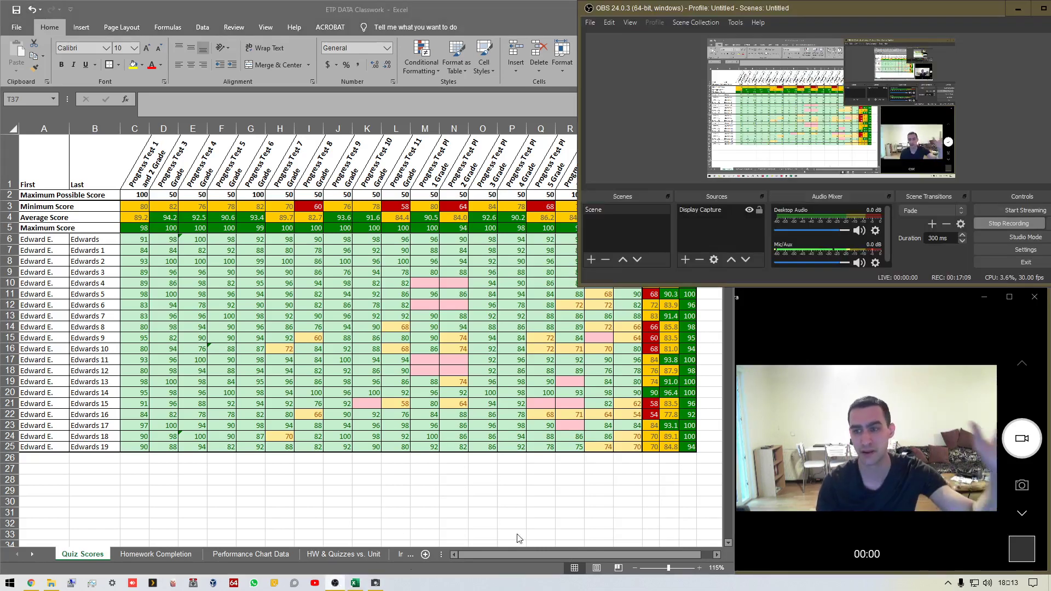